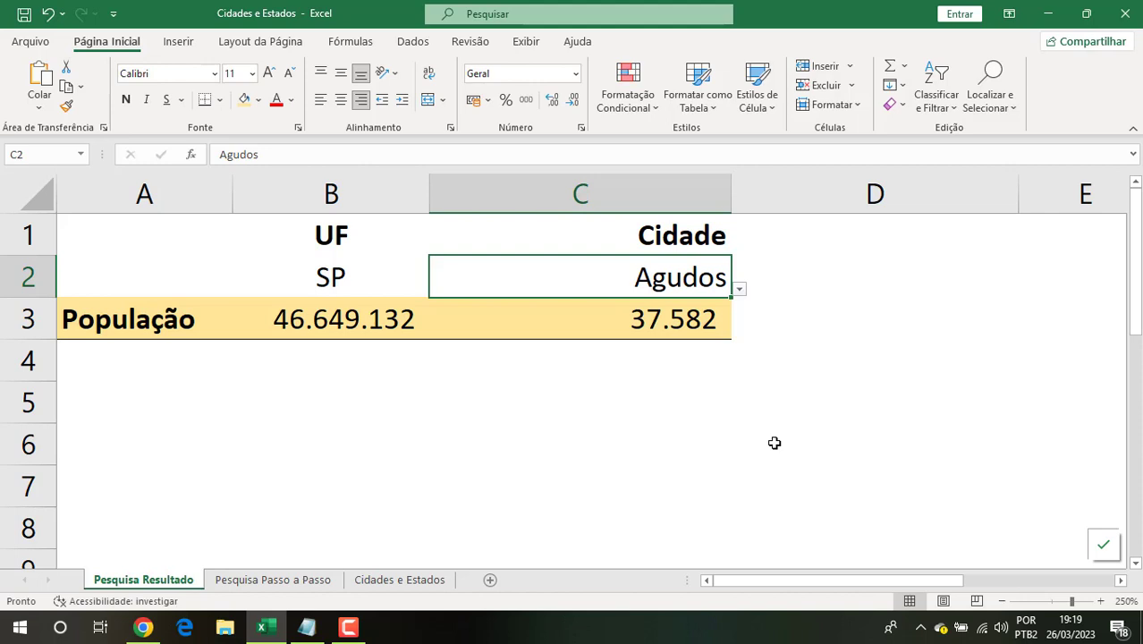
Step: Choose MA as the state in the UF cell B2 of the Pesquisa Resultado sheet
click(421, 286)
click(436, 289)
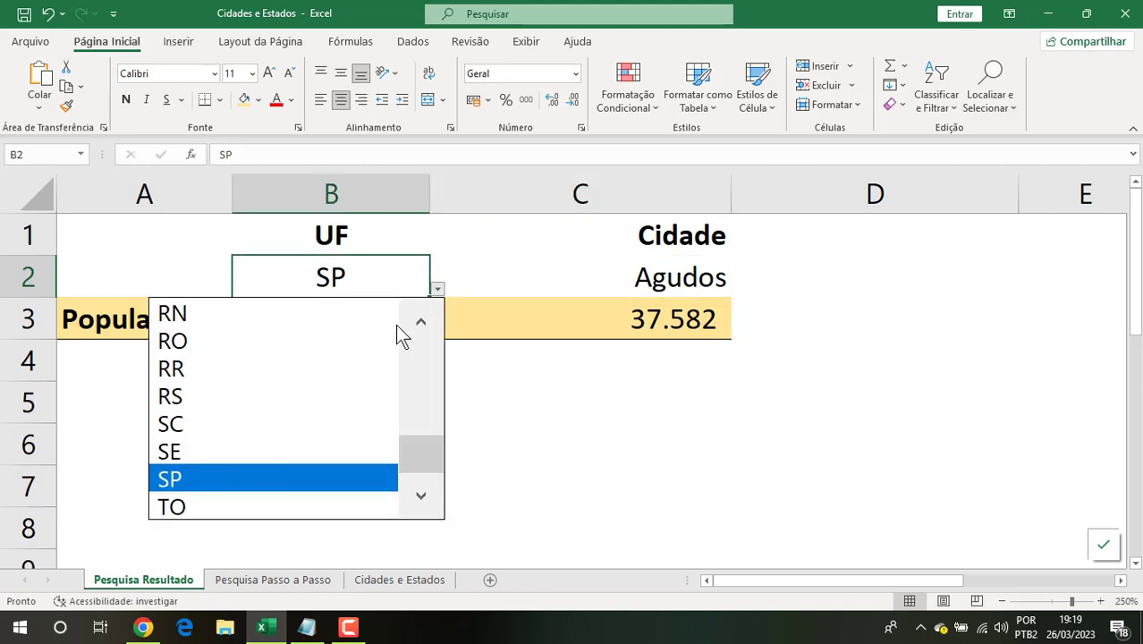
click(429, 385)
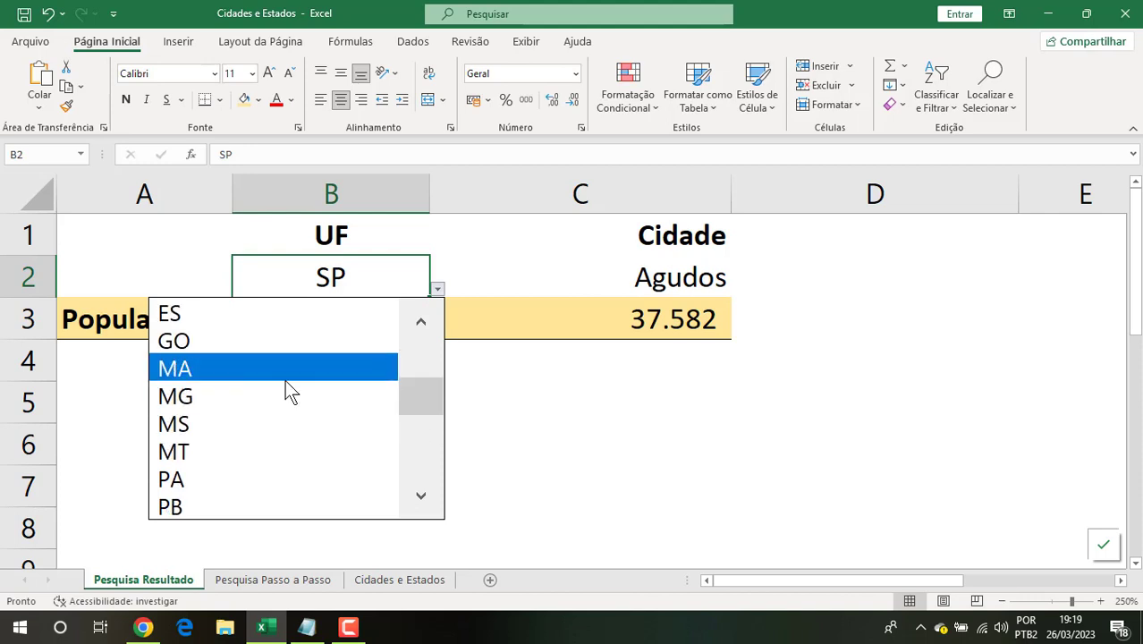
click(286, 379)
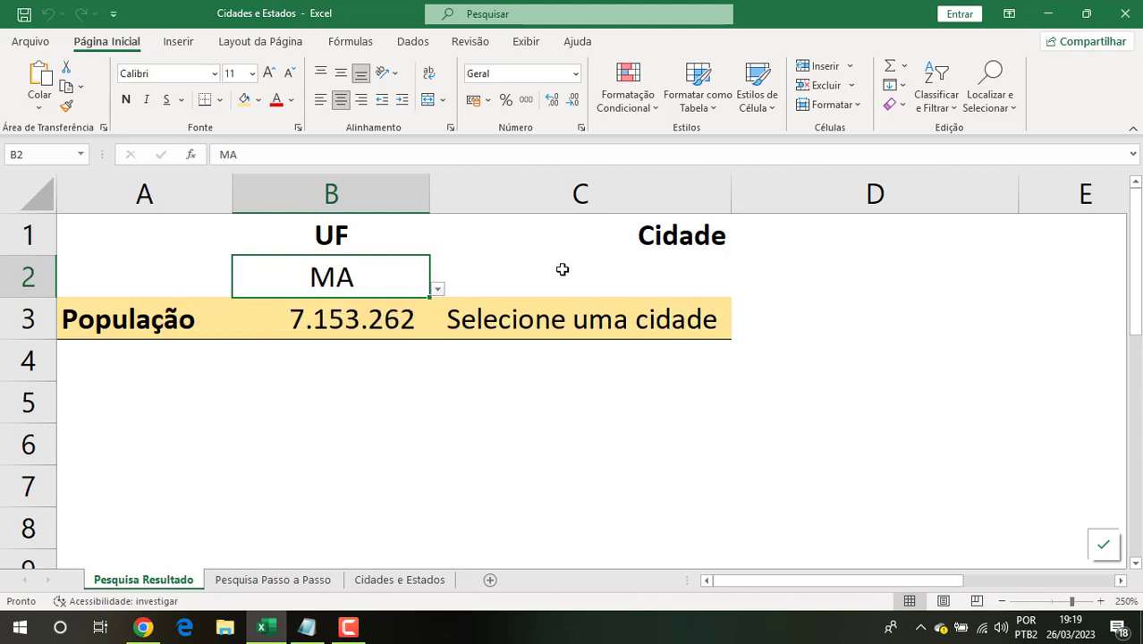
Step: Choose Buriti as the city in the Cidade cell C2
click(676, 281)
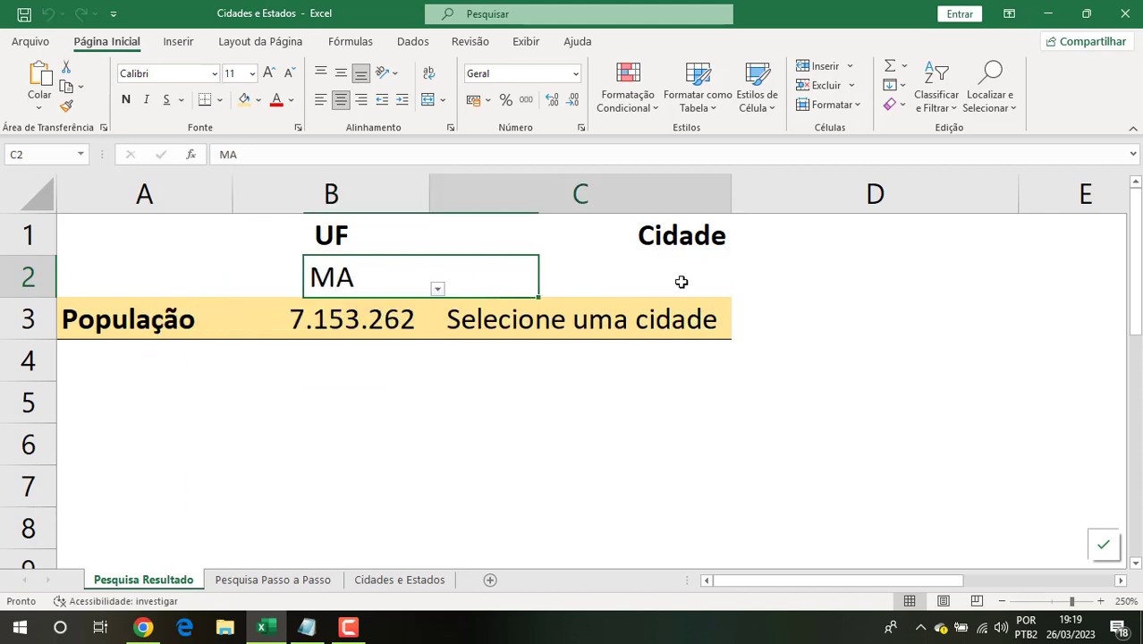
click(740, 289)
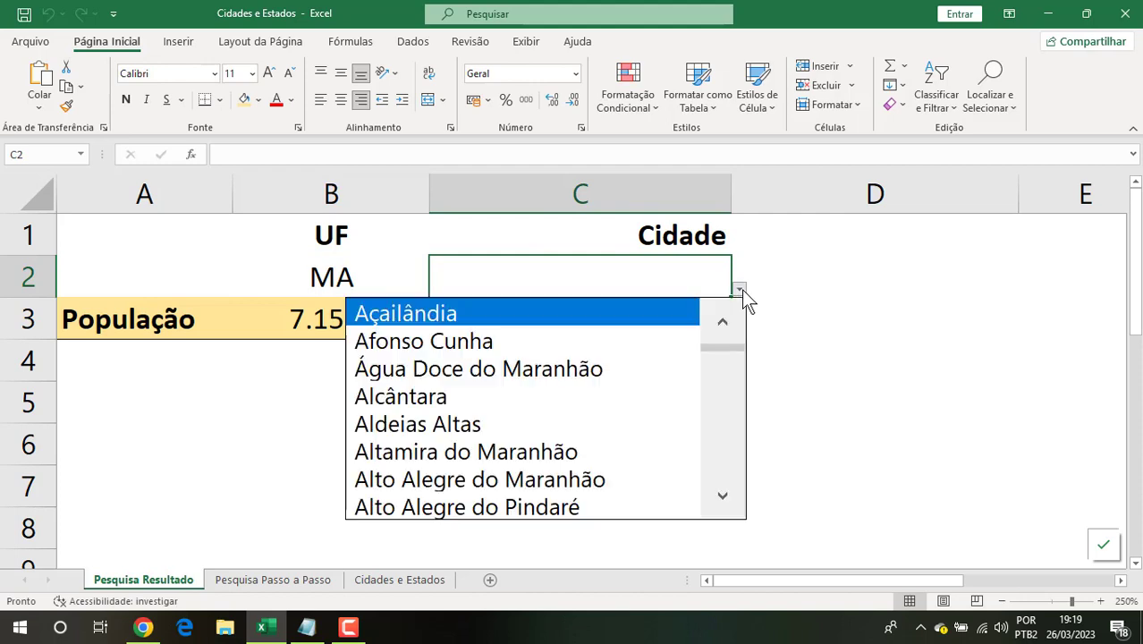
drag(735, 352, 738, 368)
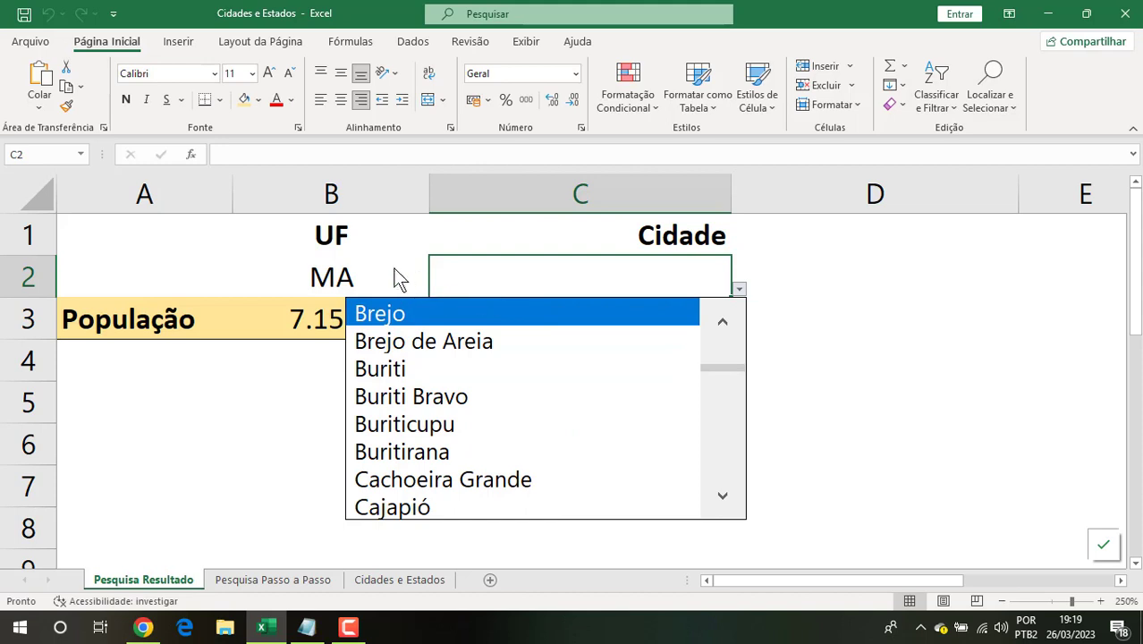
click(565, 367)
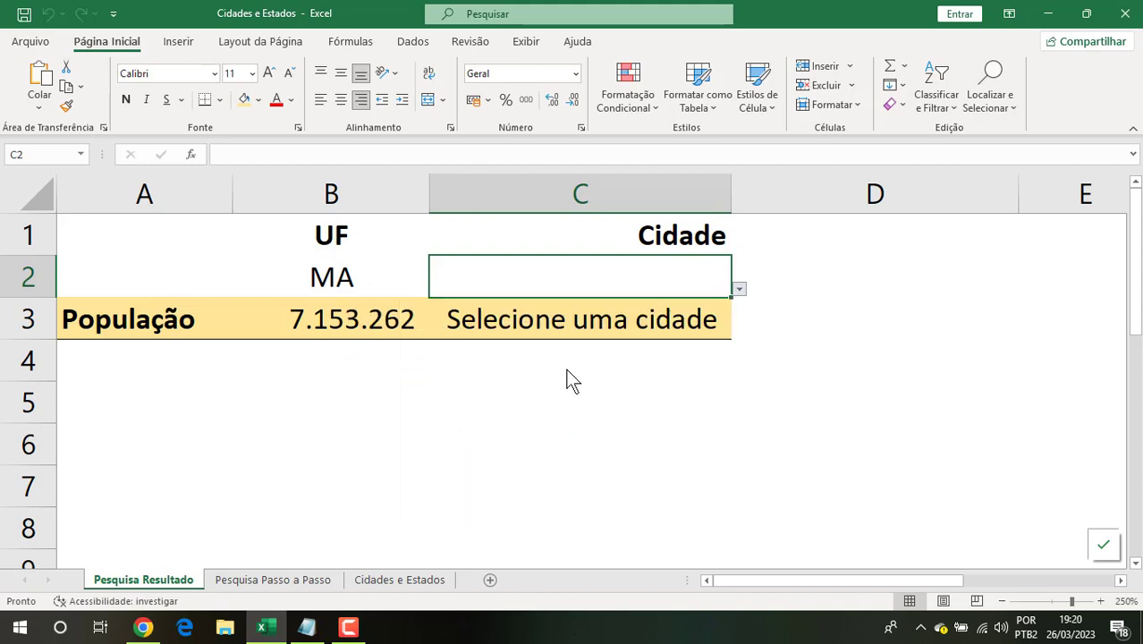
Step: Examine the population results in row 3 for the chosen state and city
click(687, 327)
drag(219, 324, 662, 329)
drag(323, 230, 416, 322)
drag(675, 242, 702, 326)
click(722, 413)
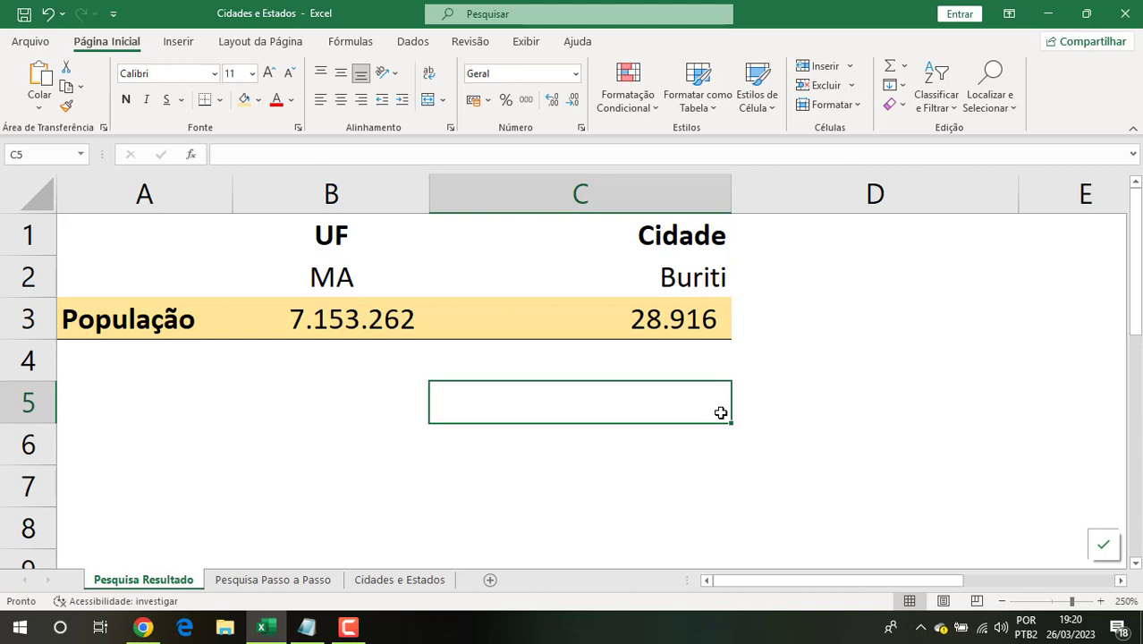
click(392, 291)
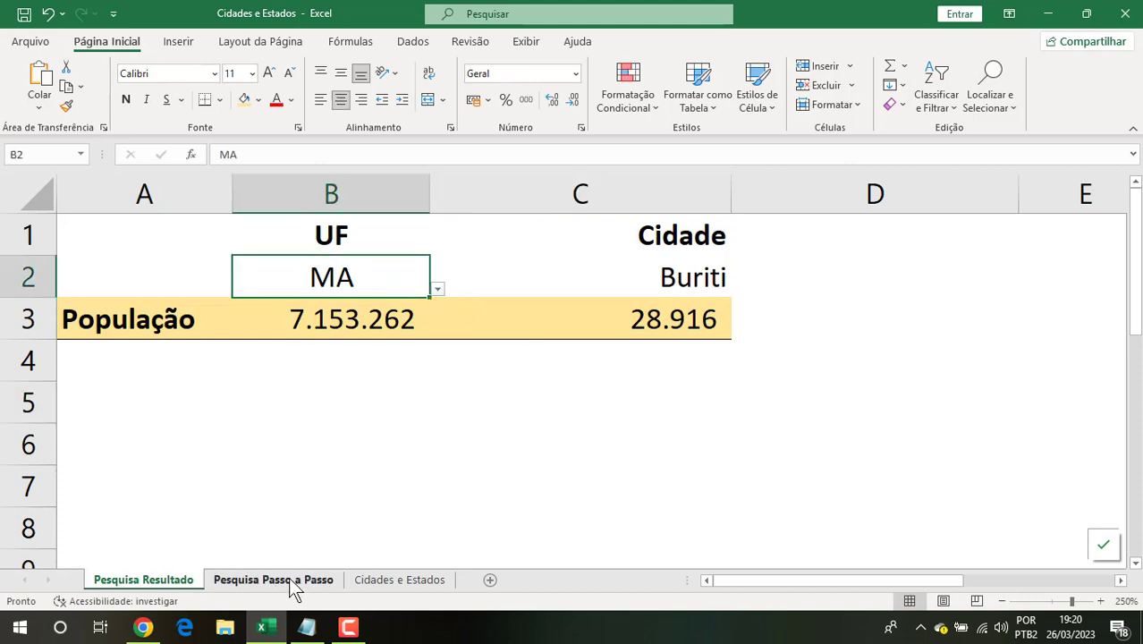
Step: Examine the empty UF, Cidade and População cells on the Pesquisa Passo a Passo sheet
click(327, 581)
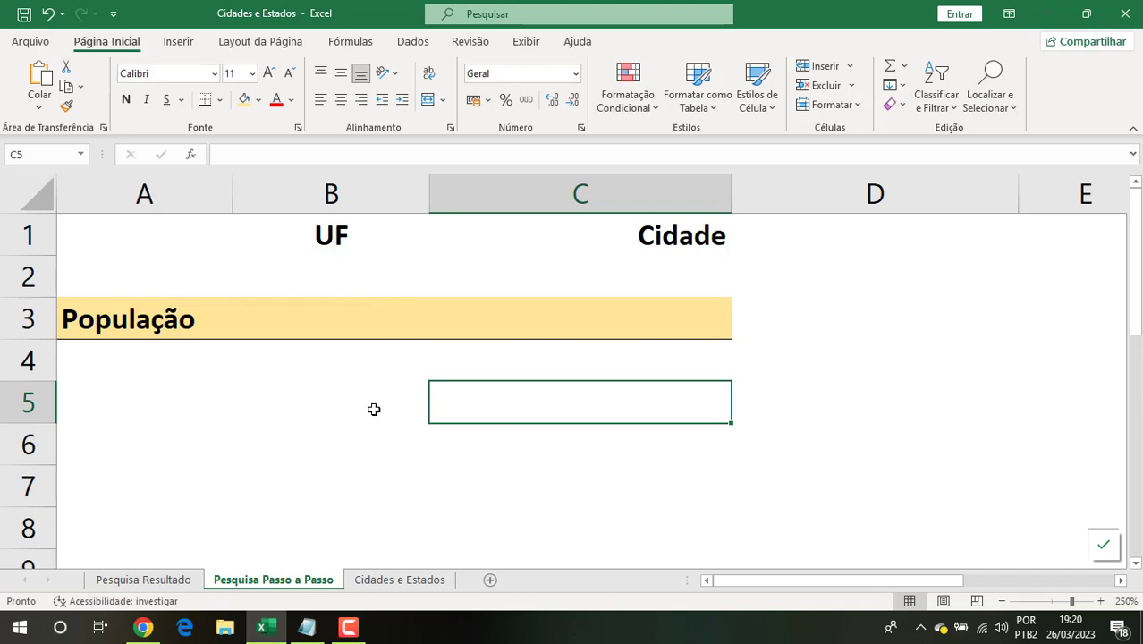
click(347, 277)
click(365, 309)
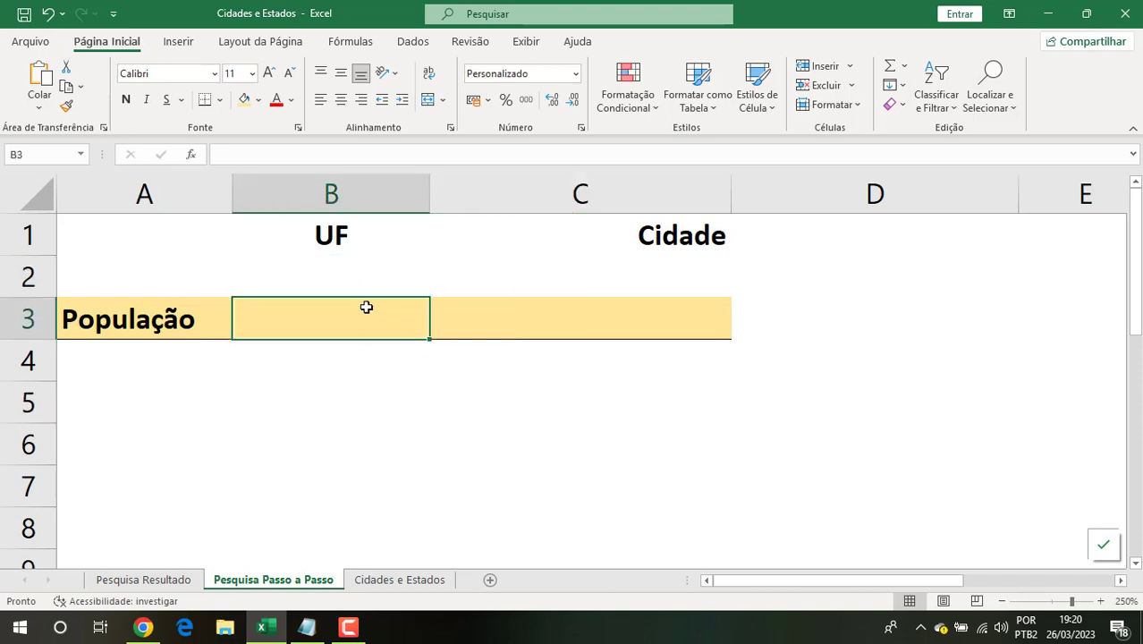
click(365, 281)
click(554, 316)
click(561, 285)
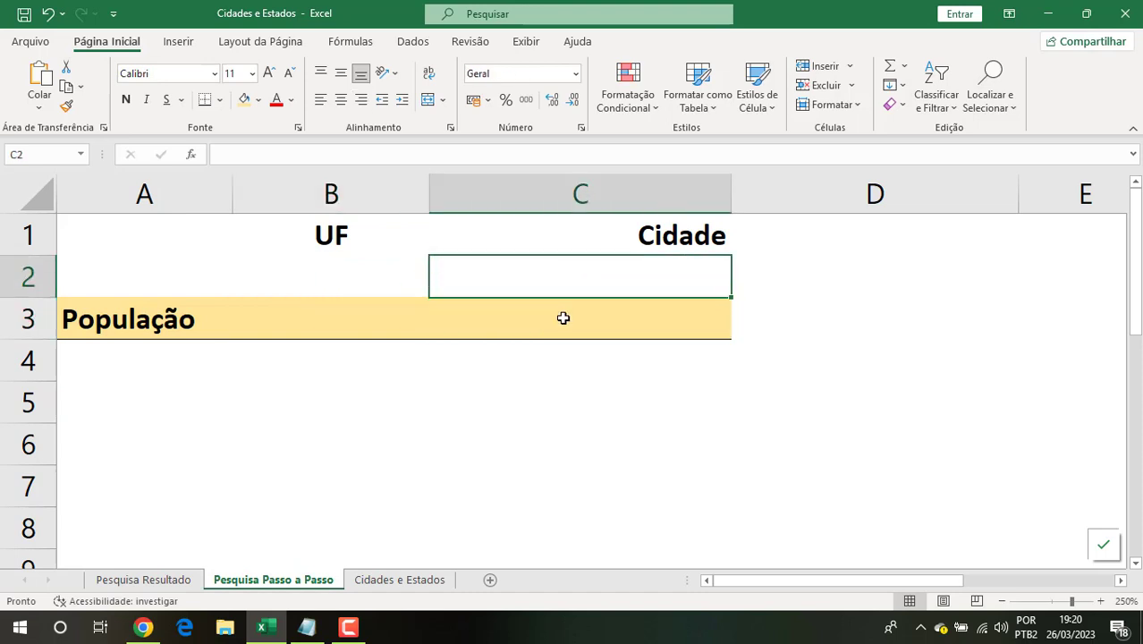
click(564, 318)
click(400, 317)
click(393, 287)
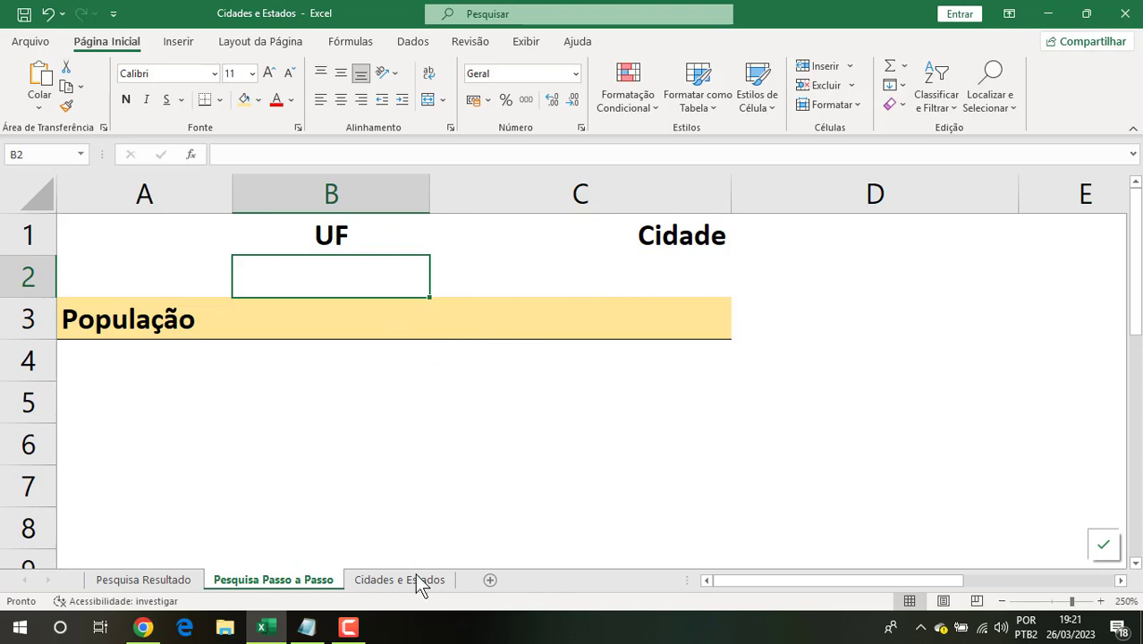
Step: Examine the UF and Estado table in columns A and B of the Cidades e Estados sheet
click(443, 580)
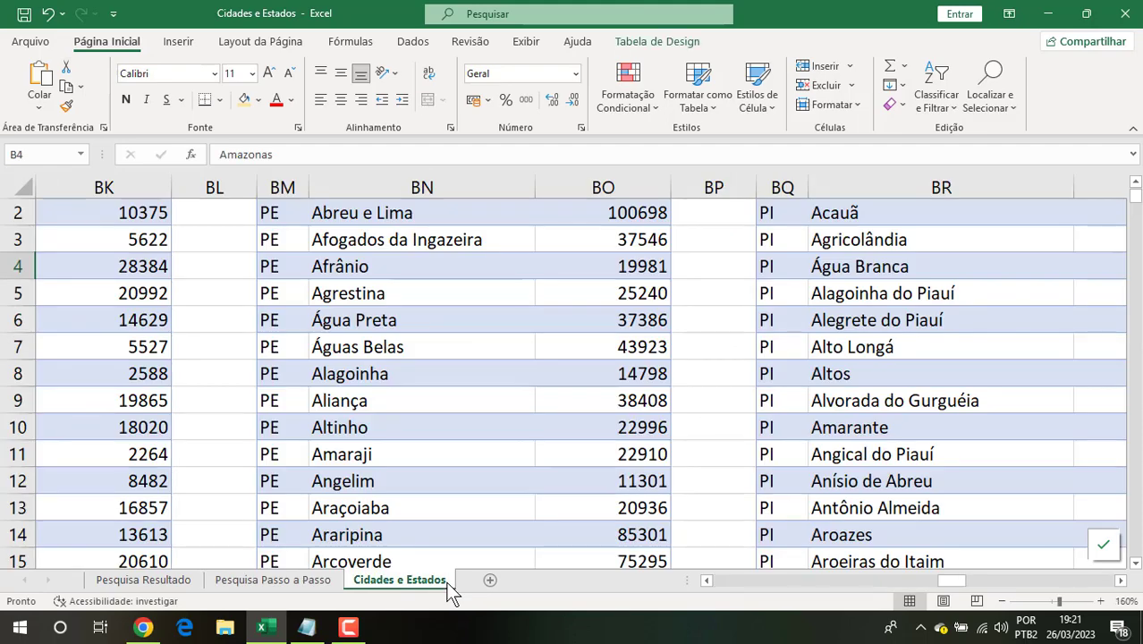
scroll(351, 413, up, 1)
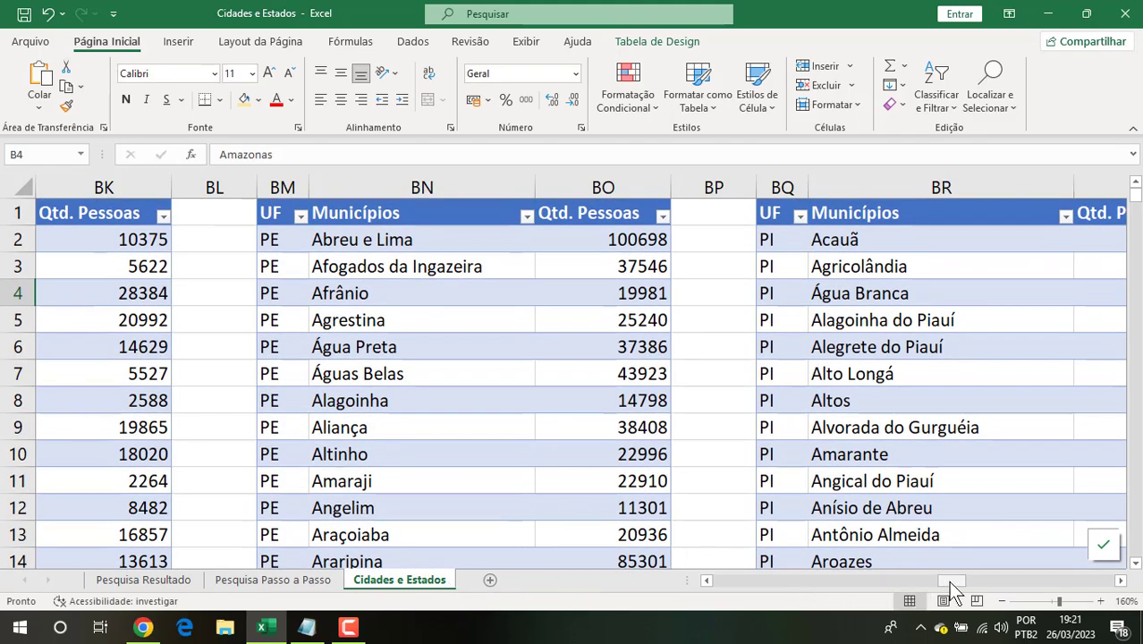
drag(950, 580, 718, 582)
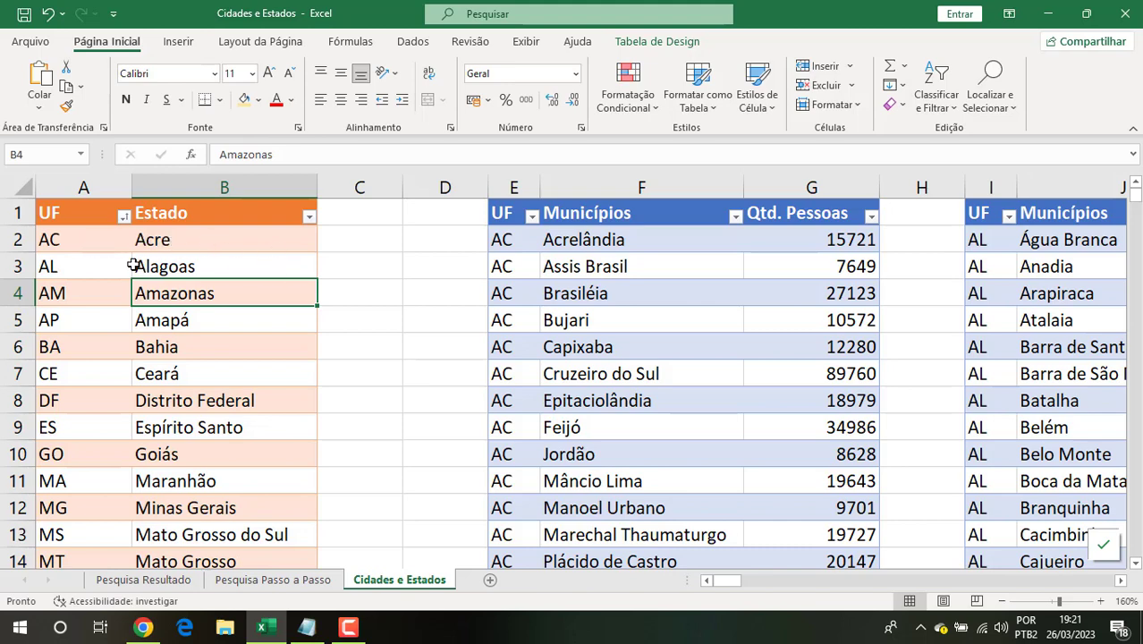
click(89, 188)
click(166, 259)
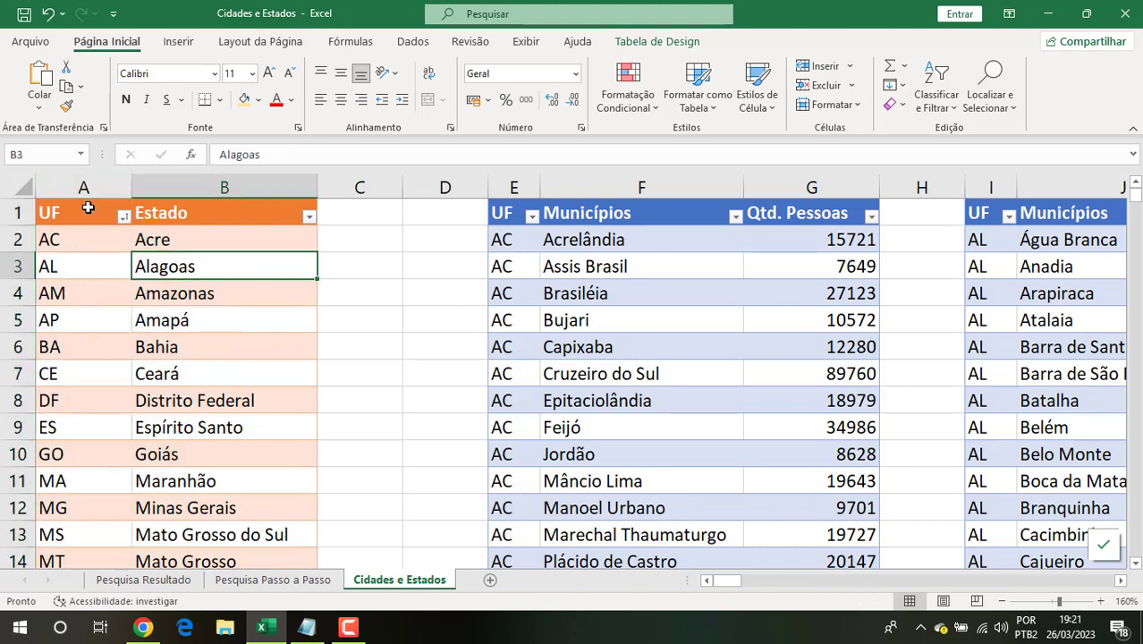
drag(83, 187, 309, 186)
click(175, 246)
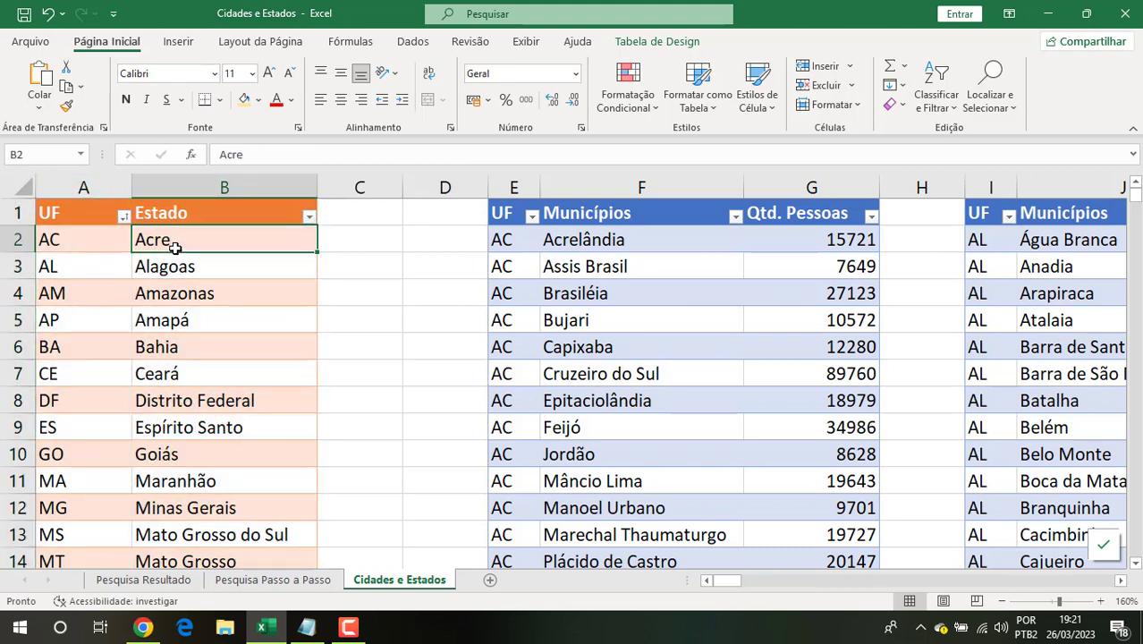
click(183, 296)
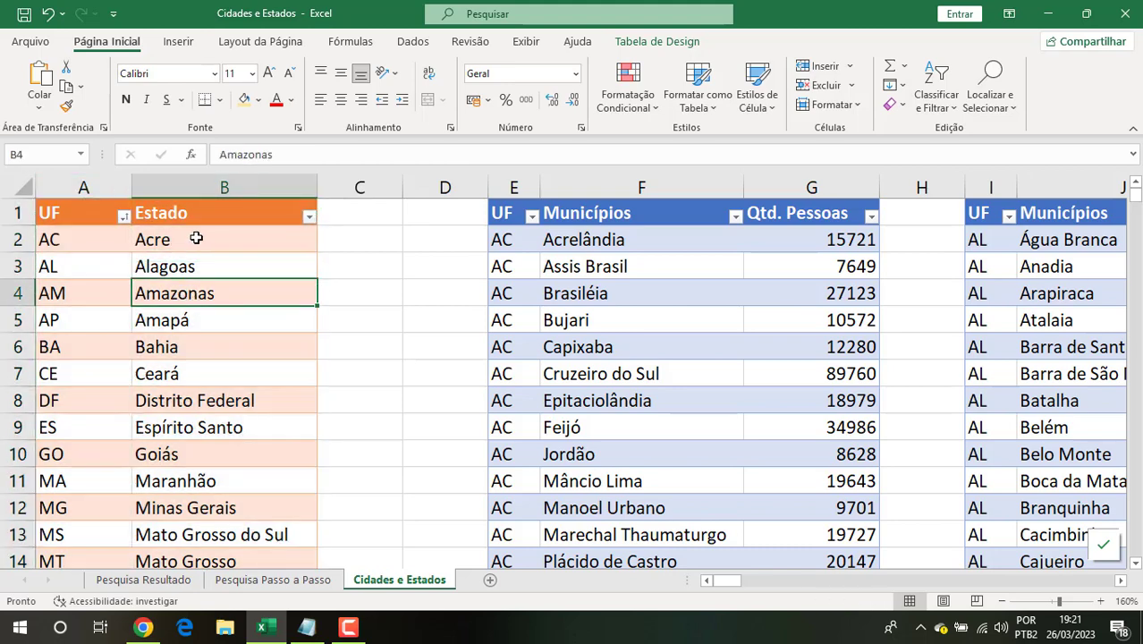
drag(197, 237, 224, 483)
click(249, 454)
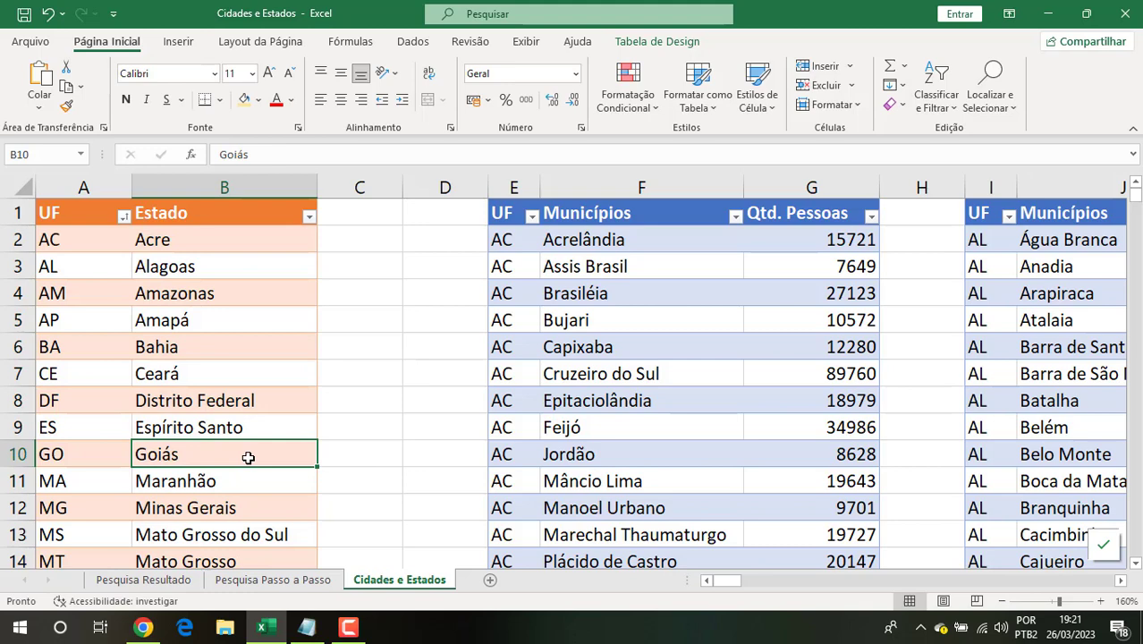
Step: Examine the UF, Municípios and Qtd. Pessoas columns of the AC table
drag(508, 241, 508, 307)
click(509, 268)
click(508, 297)
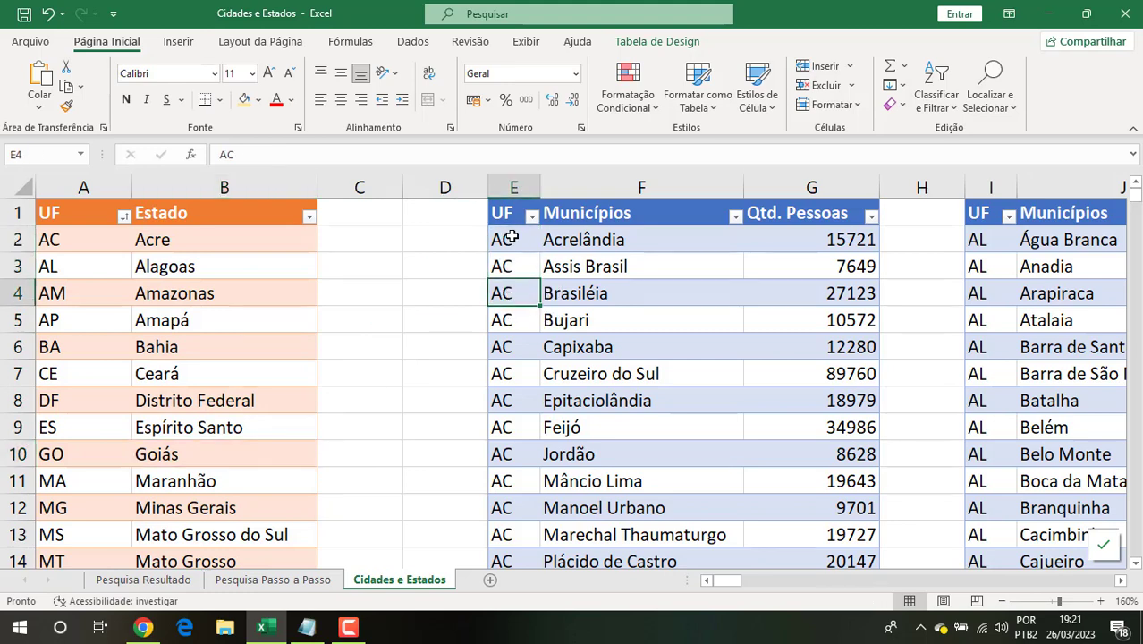
drag(511, 237, 510, 559)
click(653, 266)
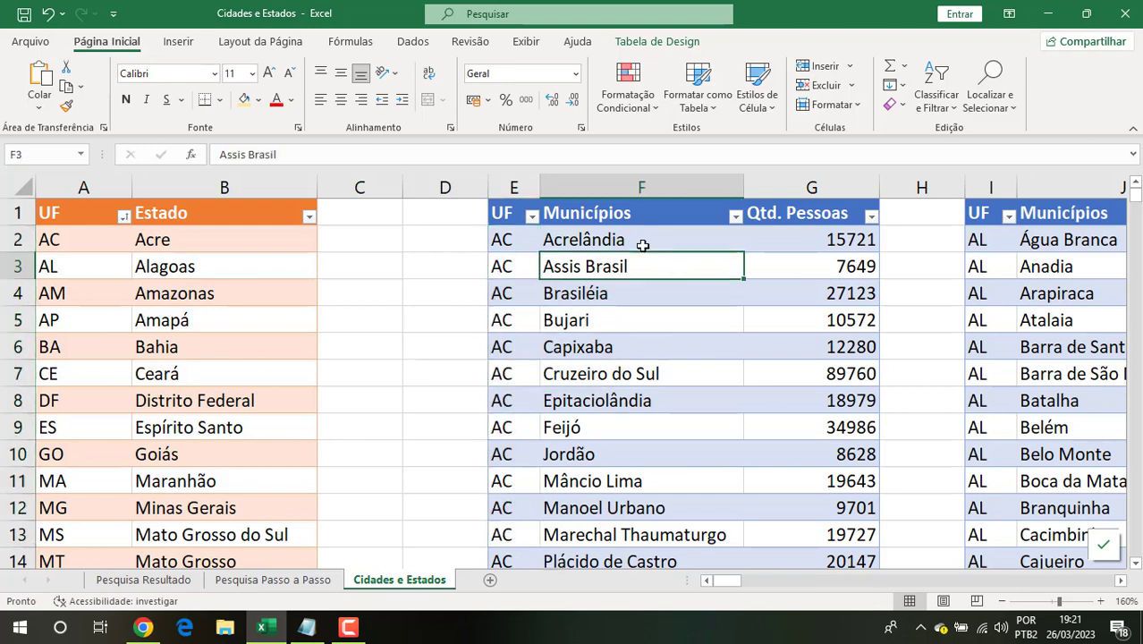
click(641, 240)
drag(641, 240, 788, 238)
drag(689, 270, 779, 268)
drag(704, 300, 771, 300)
click(682, 320)
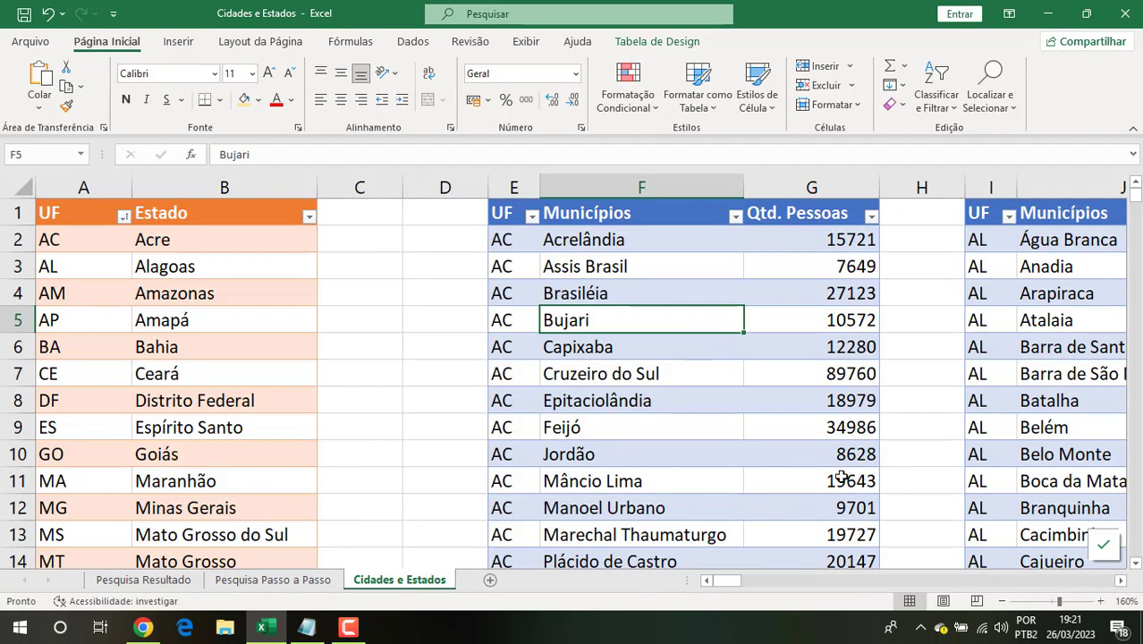
Step: Look over the other states' municipality tables and examine the DF table with Brasília
ctrl+scroll(770, 475, down, 7)
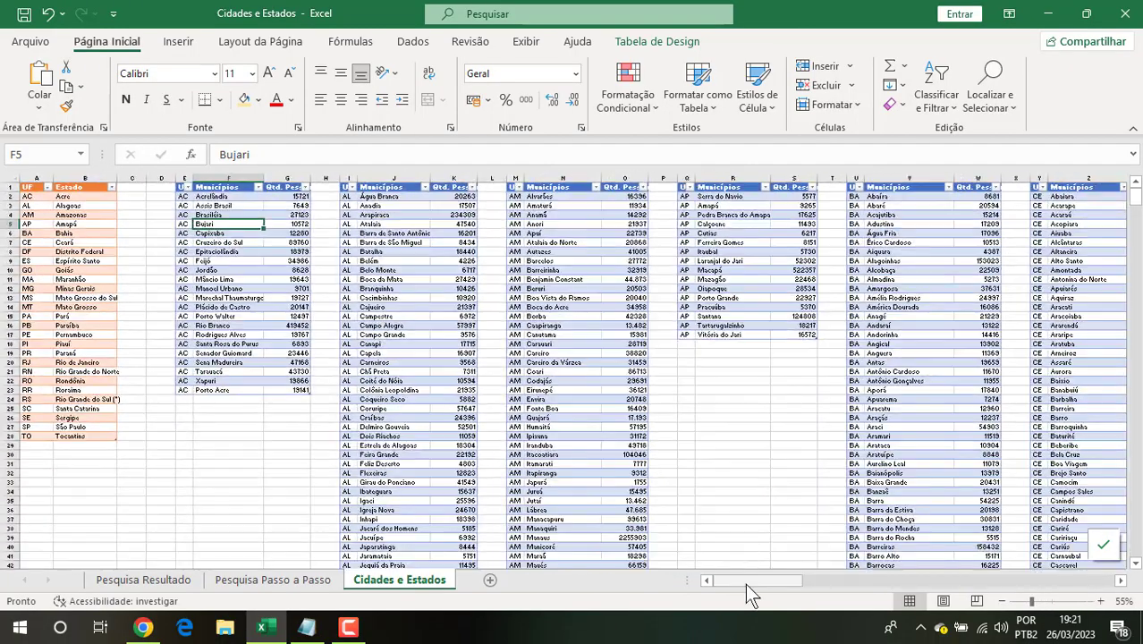
drag(748, 583, 1045, 587)
click(442, 214)
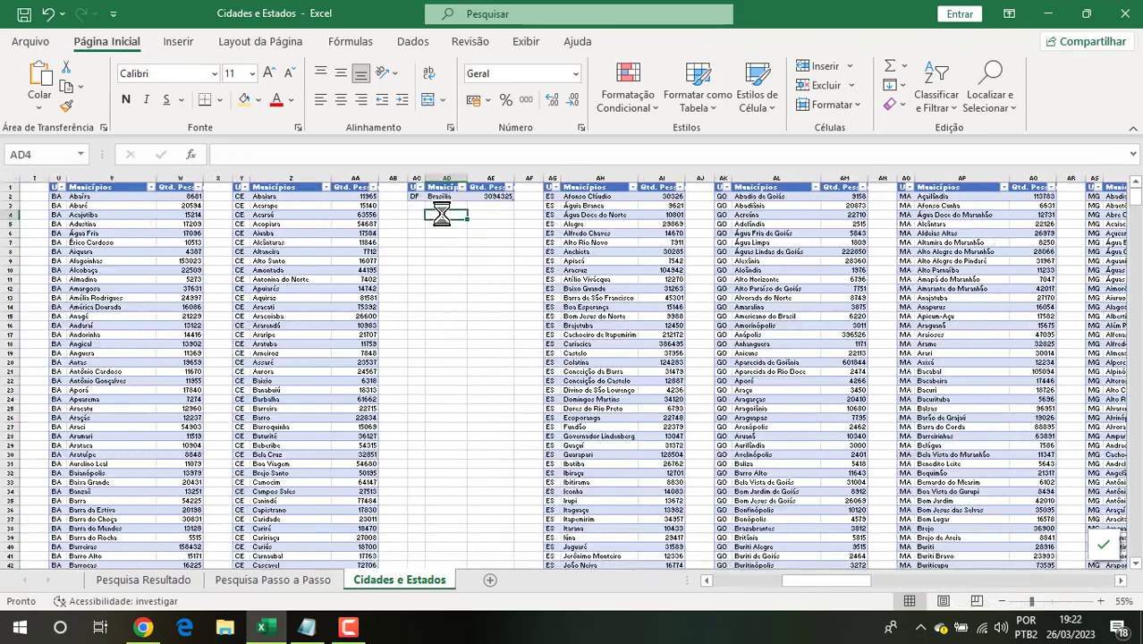
ctrl+scroll(442, 215, up, 7)
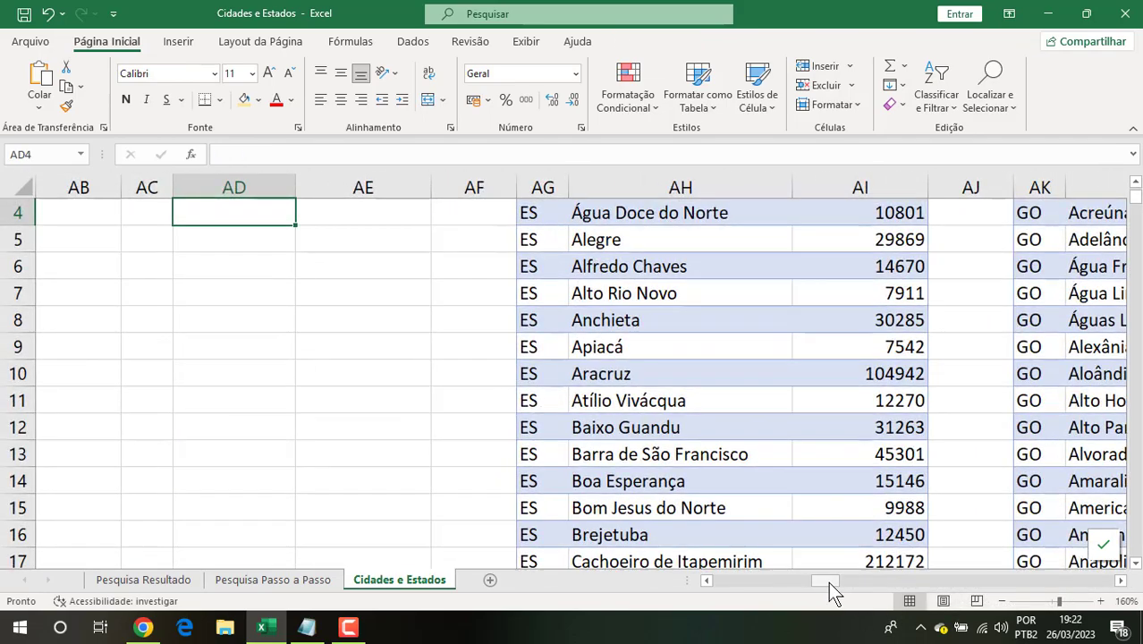
drag(829, 583, 827, 582)
scroll(455, 455, up, 1)
drag(285, 241, 528, 242)
click(517, 363)
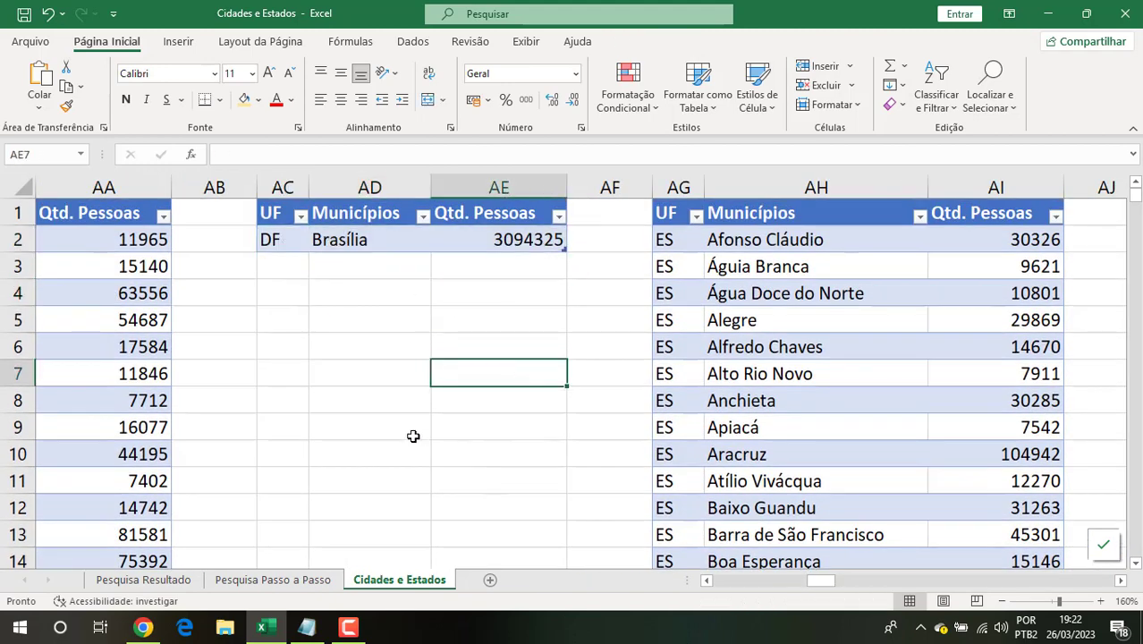
drag(412, 445, 410, 434)
Step: Start a data validation on cell B2 of the Pesquisa Passo a Passo sheet and allow Lista as its criterion
click(302, 581)
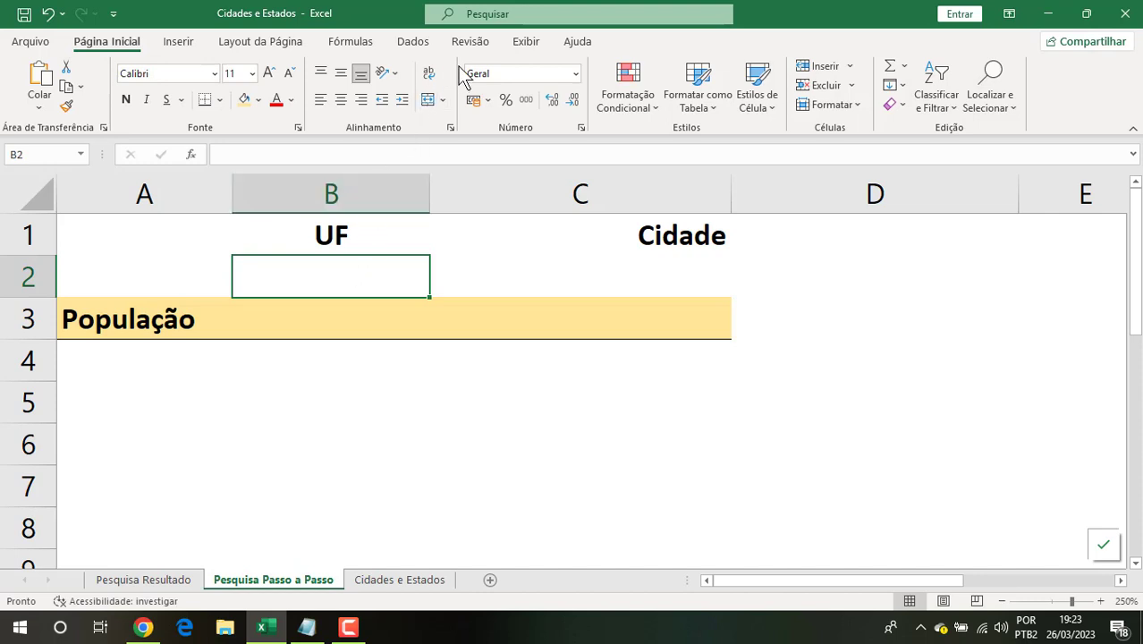
click(414, 42)
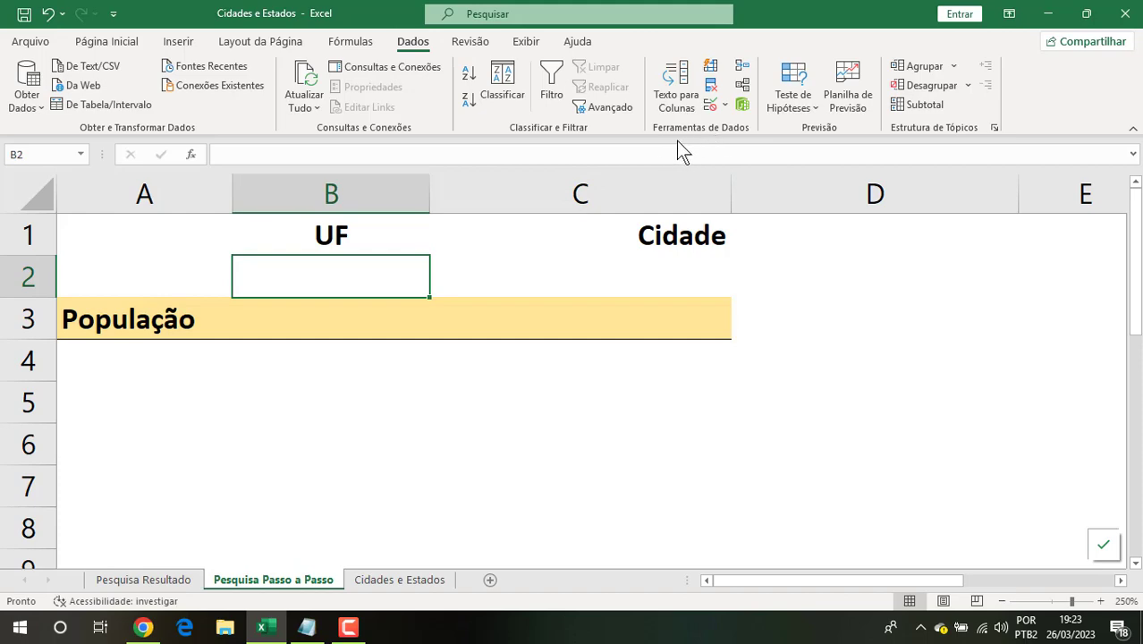
click(711, 105)
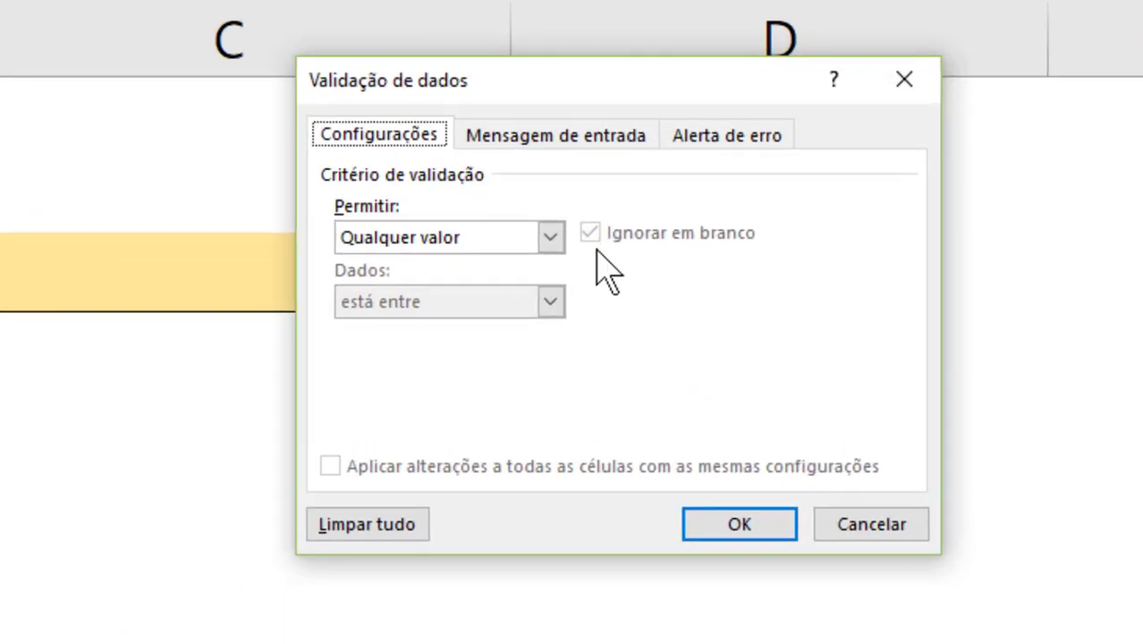
click(551, 237)
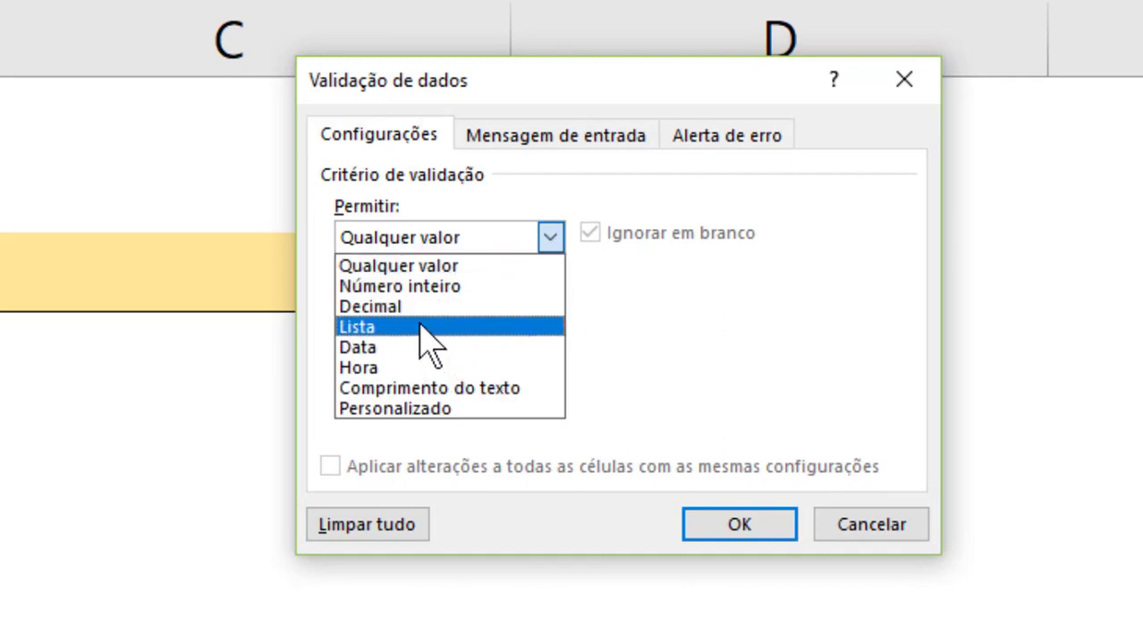
click(492, 327)
click(397, 364)
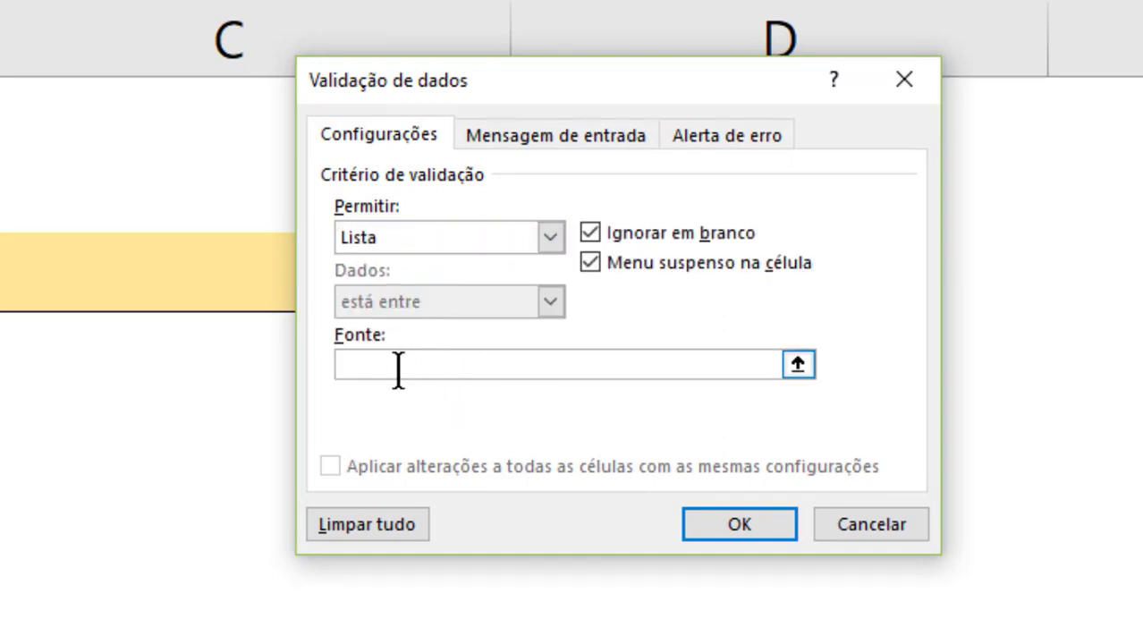
Step: Set the list source for cell B2 to the UF codes in 'Cidades e Estados'!$A$2:$A$28 and apply the validation
click(797, 365)
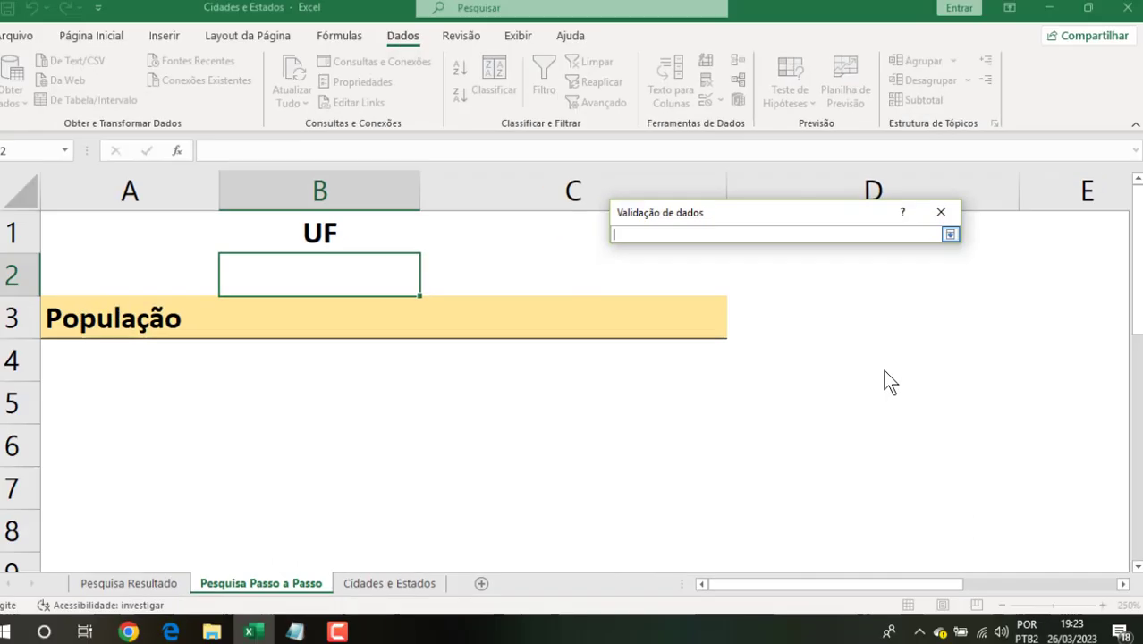
click(401, 582)
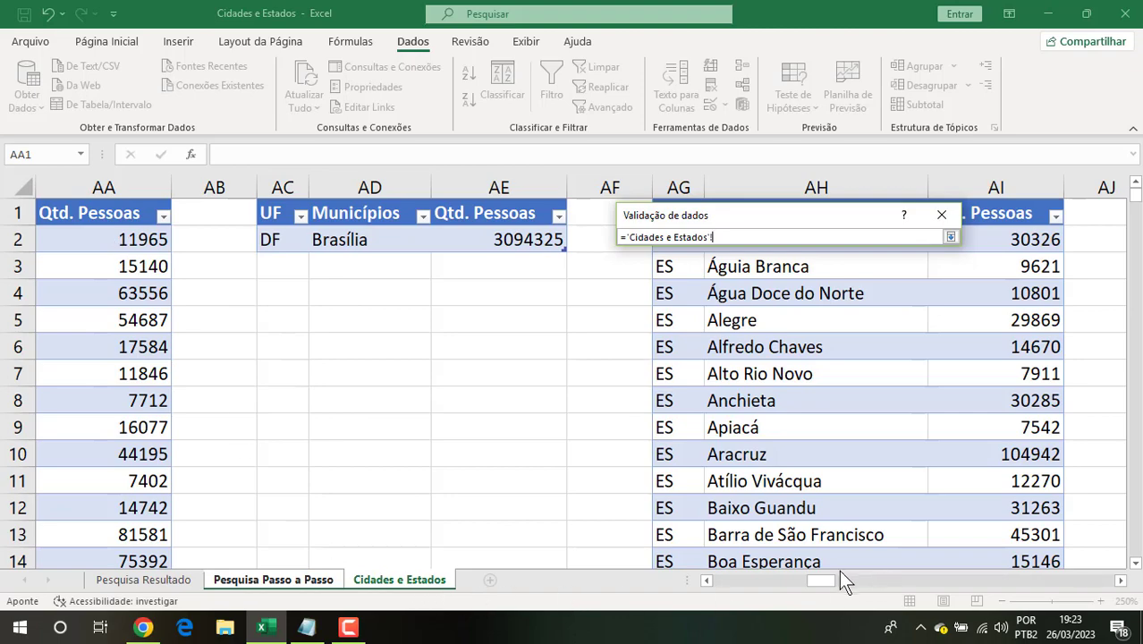
drag(832, 584, 710, 585)
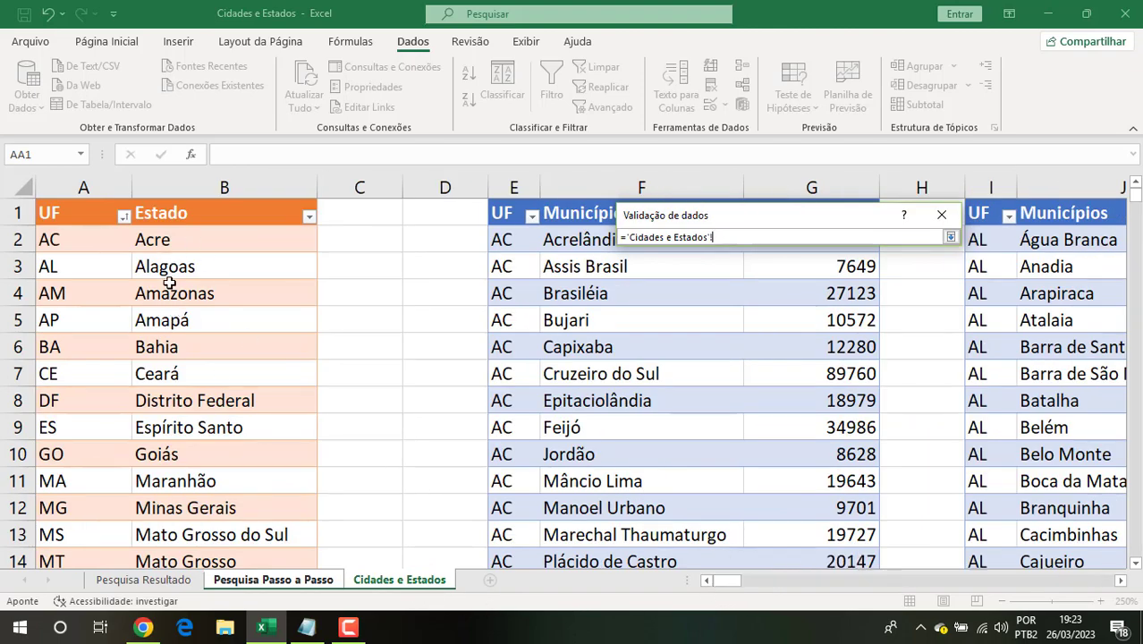
click(106, 239)
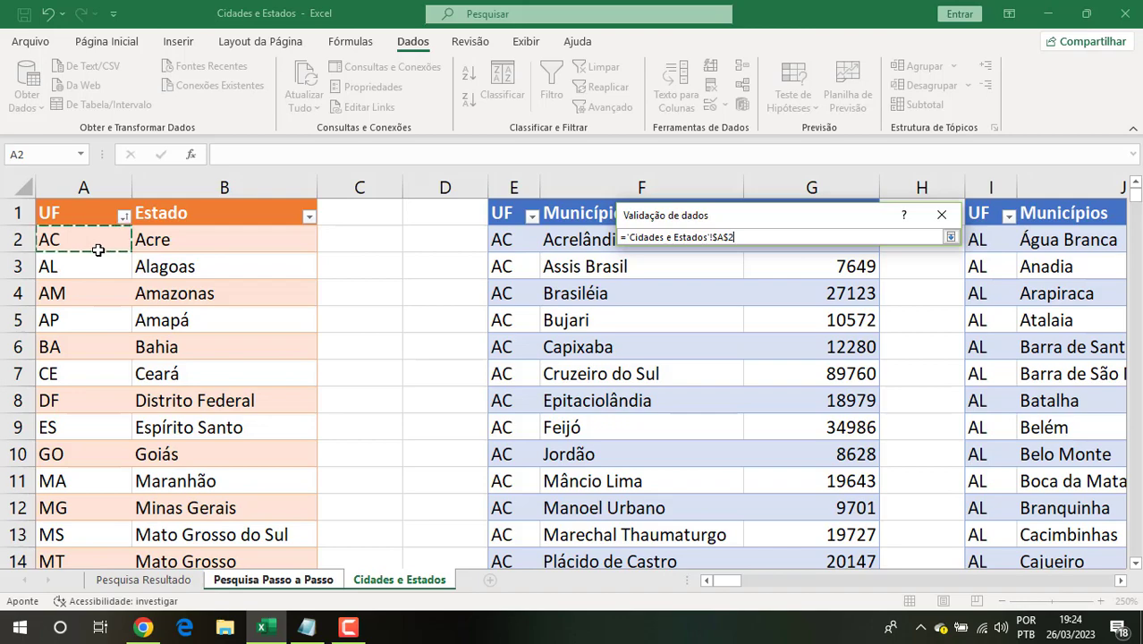
key(ctrl+shift+Down)
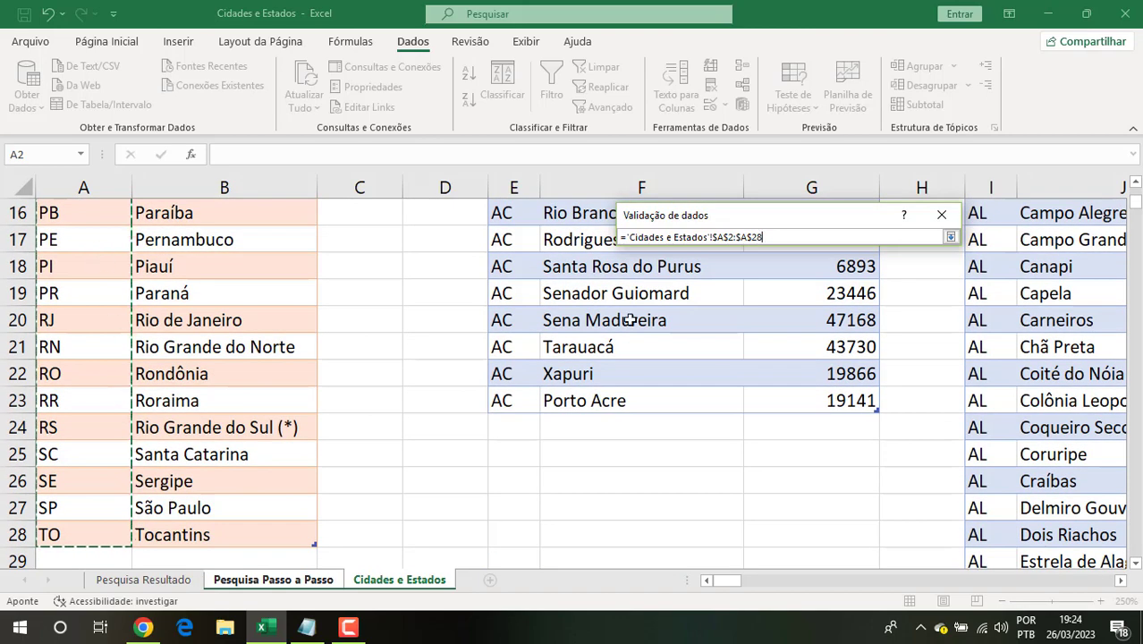
click(951, 237)
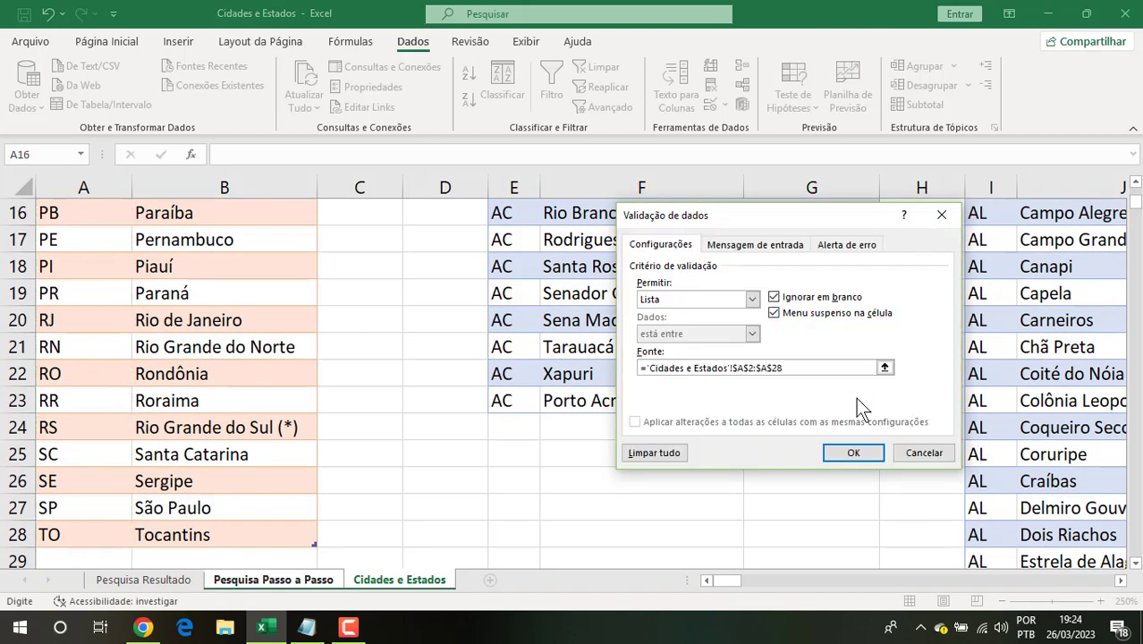
click(861, 452)
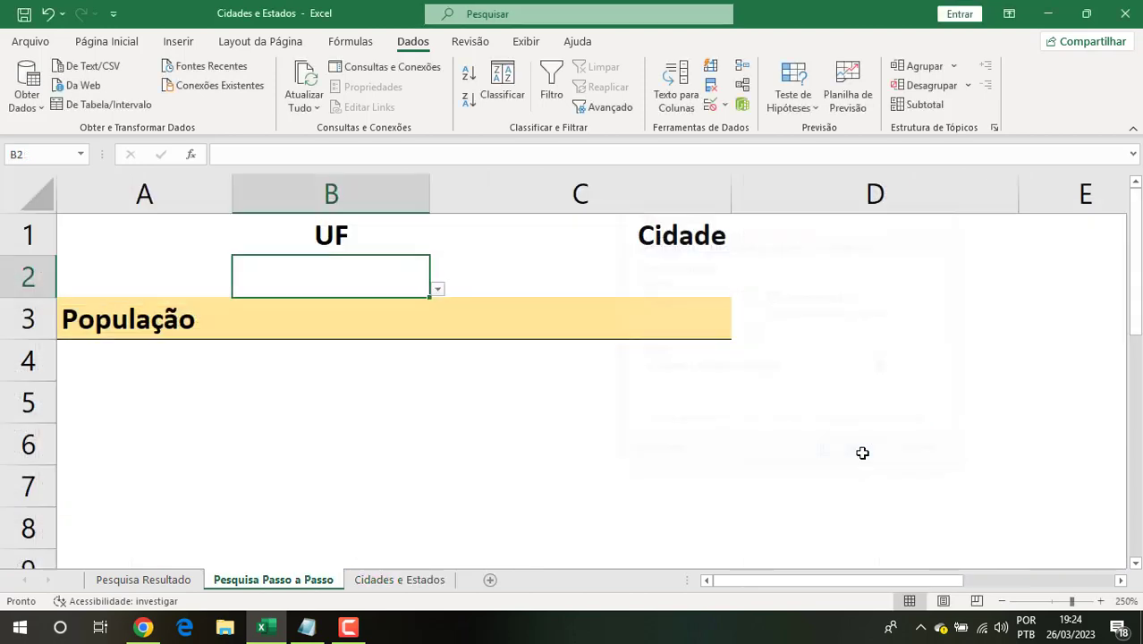
Step: Test the UF drop-down list in cell B2 by choosing AL
click(437, 288)
mouse_move(405, 362)
mouse_down()
mouse_move(415, 467)
mouse_move(411, 351)
mouse_up()
click(514, 288)
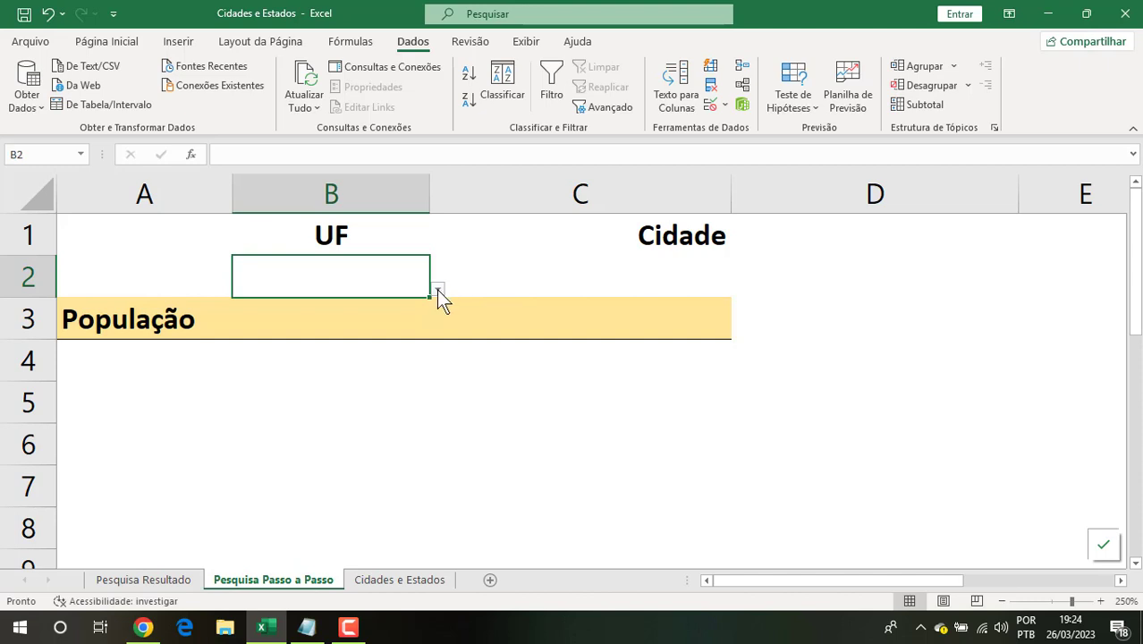
click(437, 289)
click(260, 344)
click(636, 277)
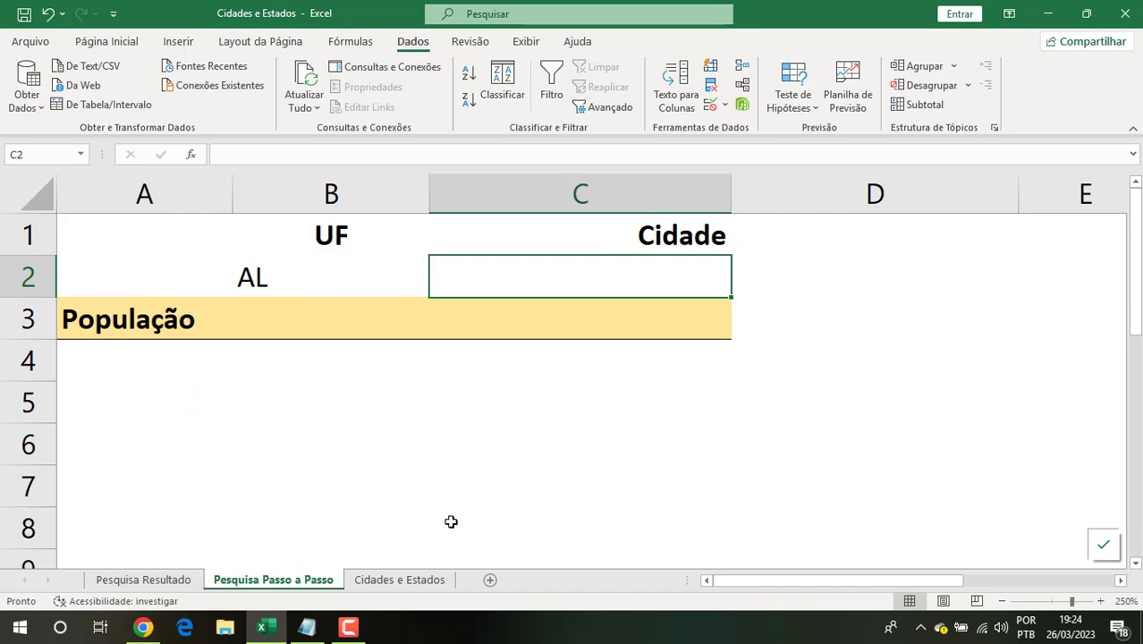
Step: Check the table names of the AC and AL municipality tables on the Cidades e Estados sheet and look over the neighbouring state tables
click(418, 583)
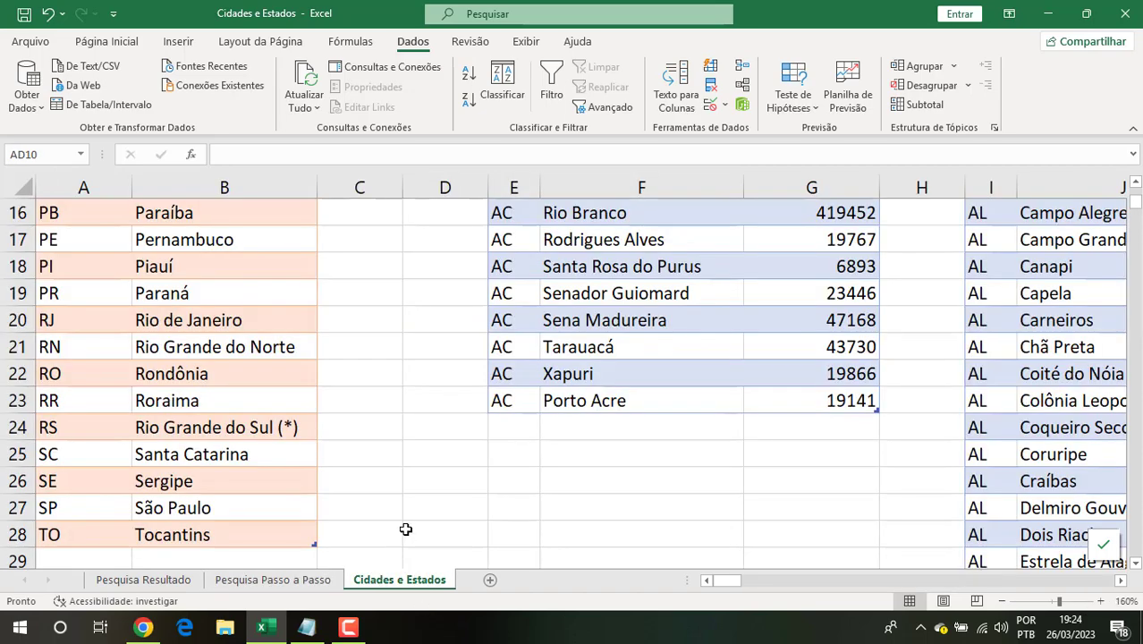
scroll(717, 467, up, 5)
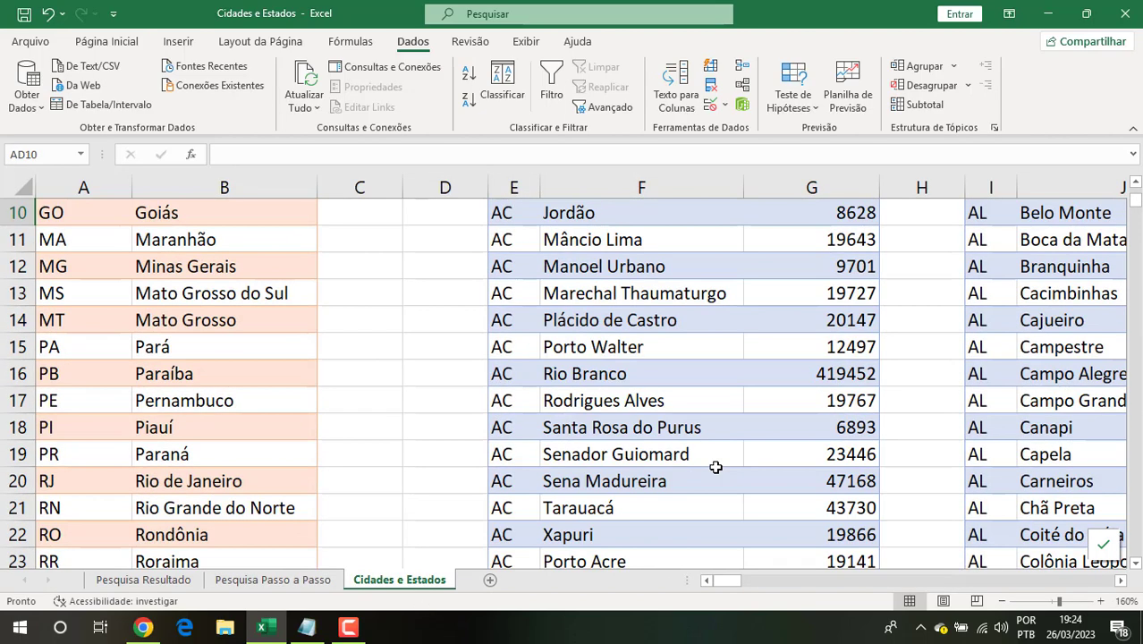
click(703, 347)
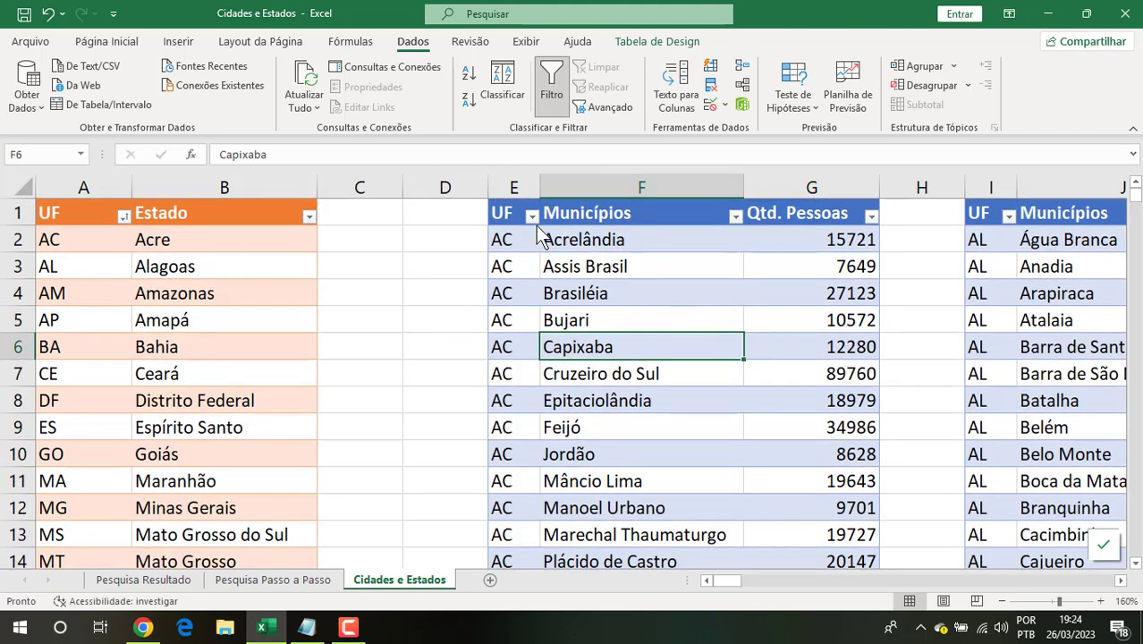
click(632, 276)
click(651, 401)
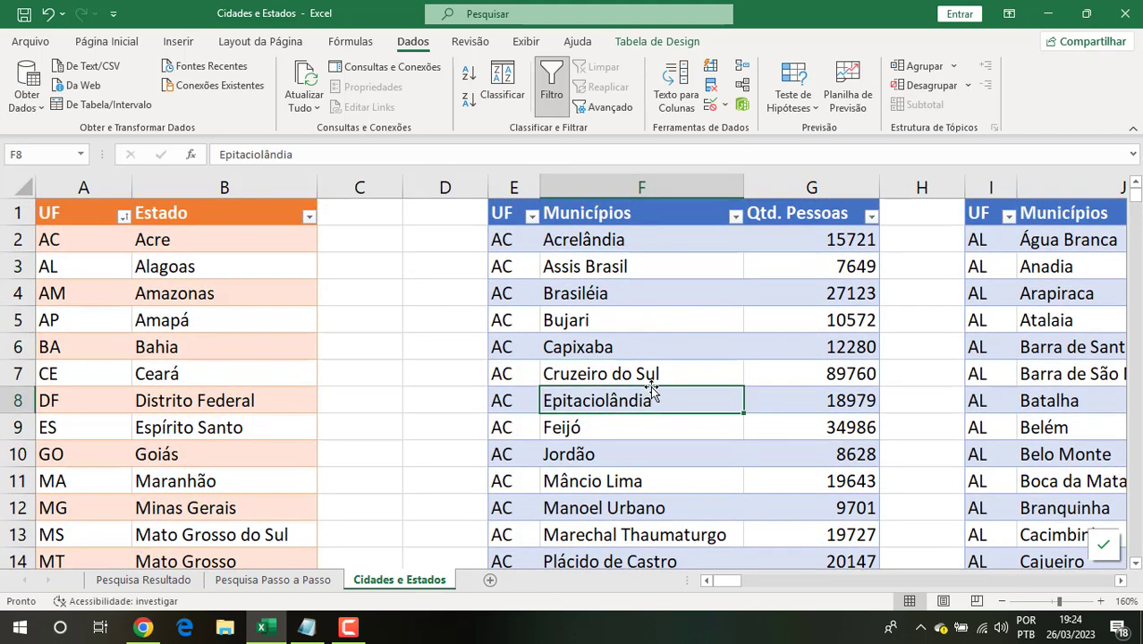
click(659, 45)
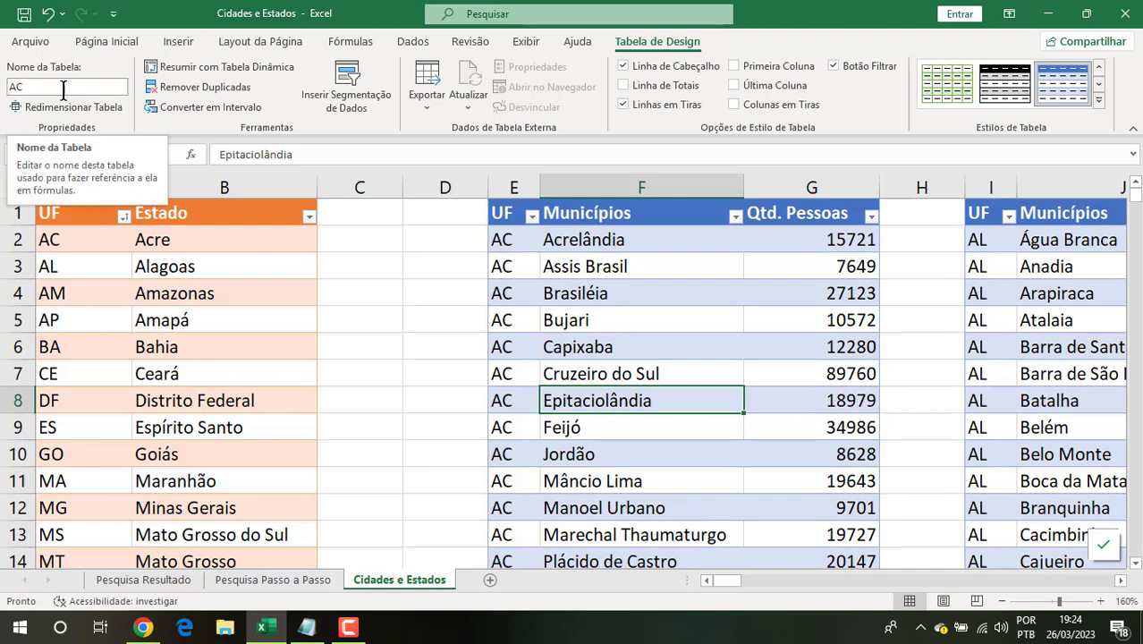
click(984, 266)
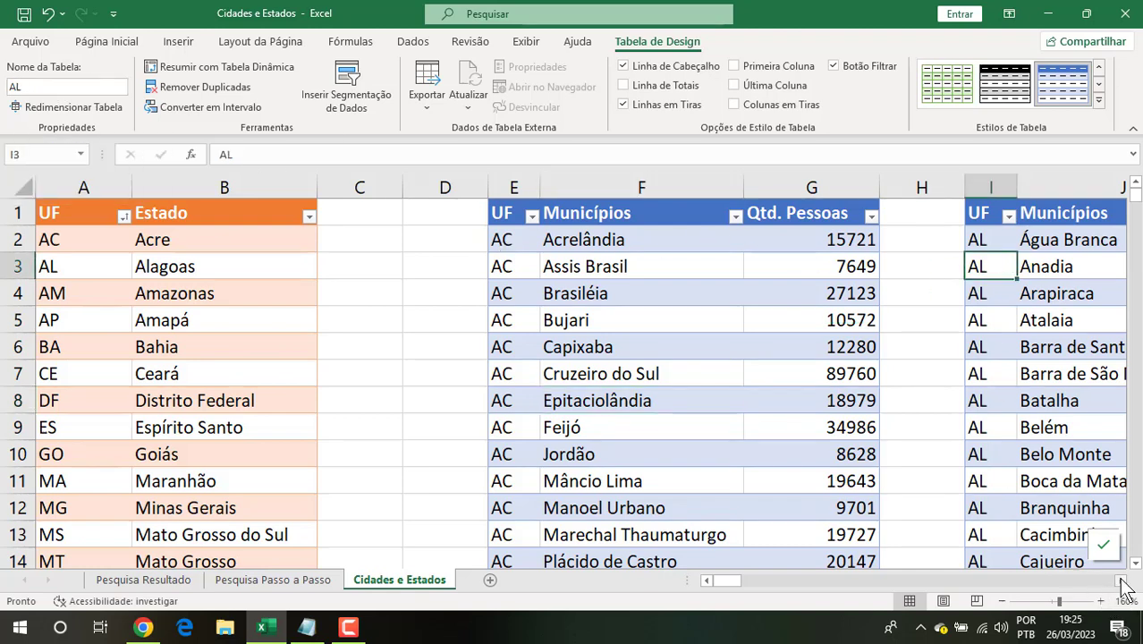
scroll(1031, 583, right, 6)
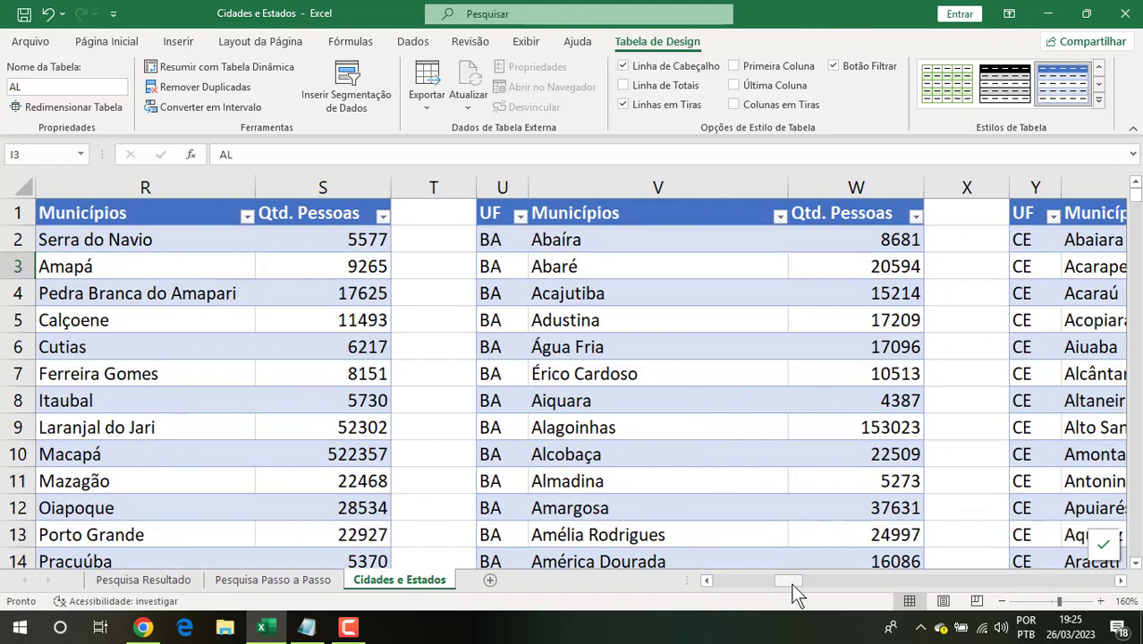
drag(792, 583, 730, 583)
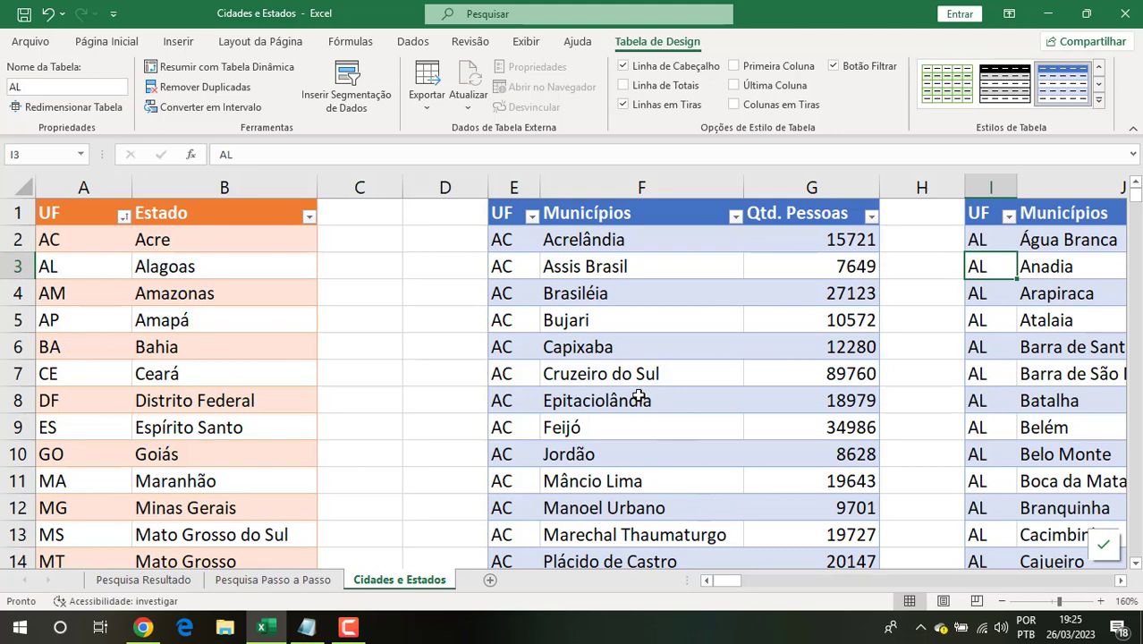
click(636, 371)
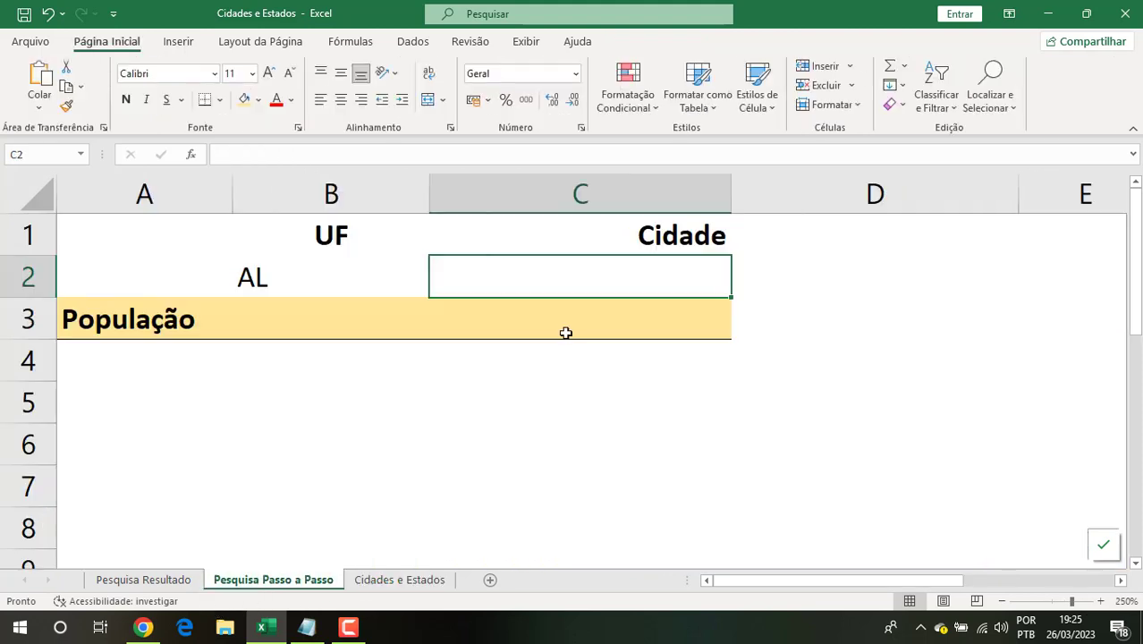
Step: Choose BA from the UF drop-down list in cell B2 of the Pesquisa Passo a Passo sheet
click(273, 580)
click(354, 287)
click(437, 289)
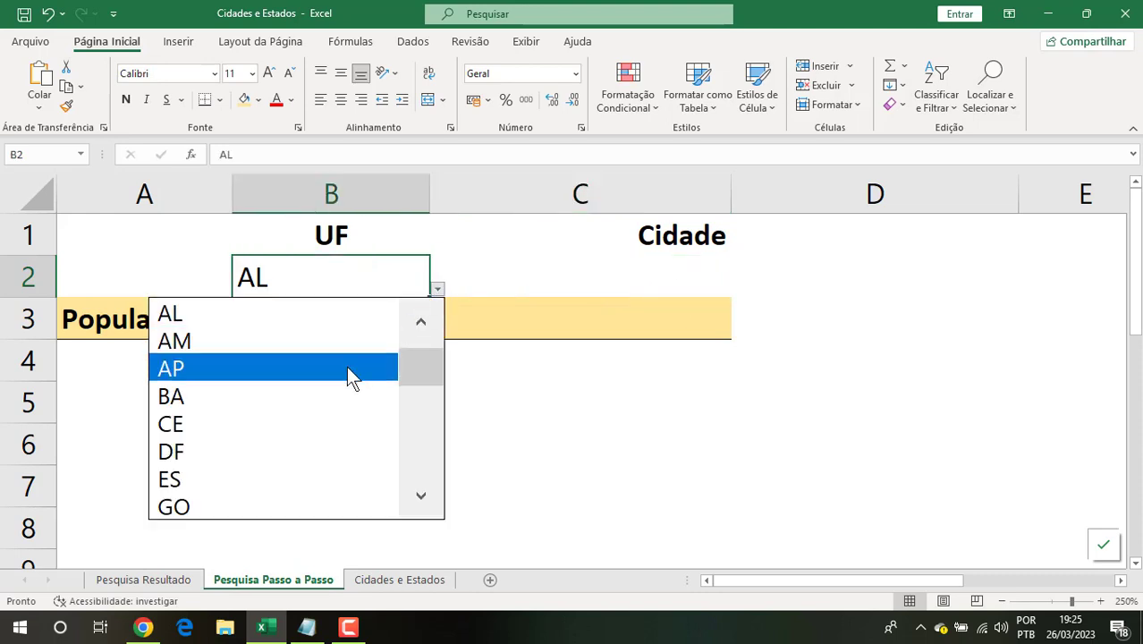
click(349, 395)
Step: Start a data validation on the Cidade cell C2 and allow Lista as its criterion
click(707, 286)
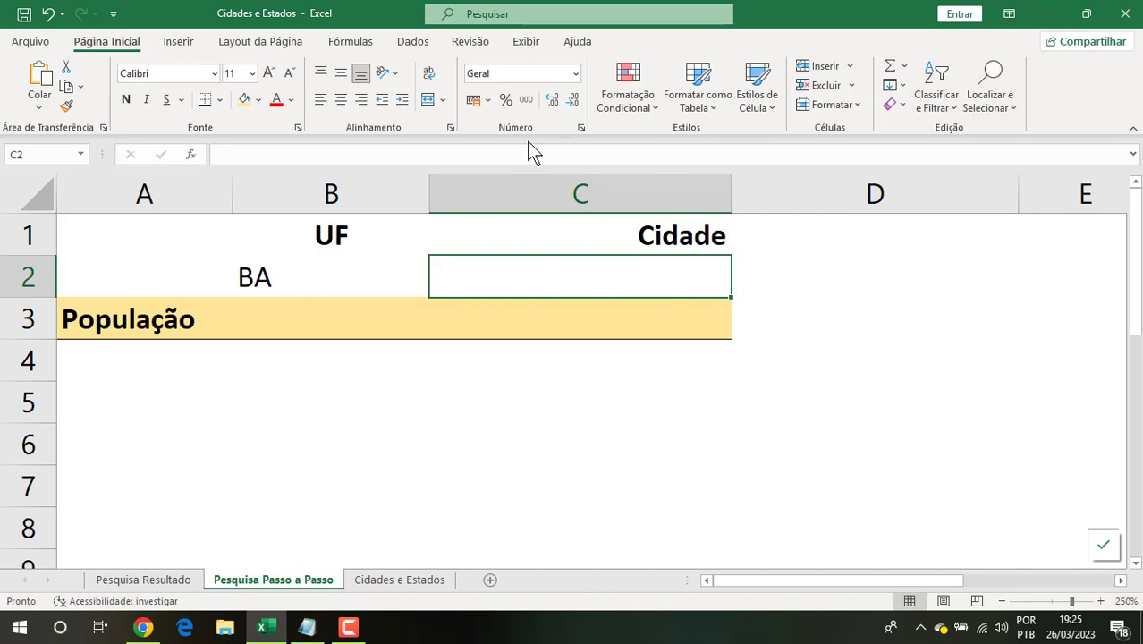
click(413, 42)
click(710, 105)
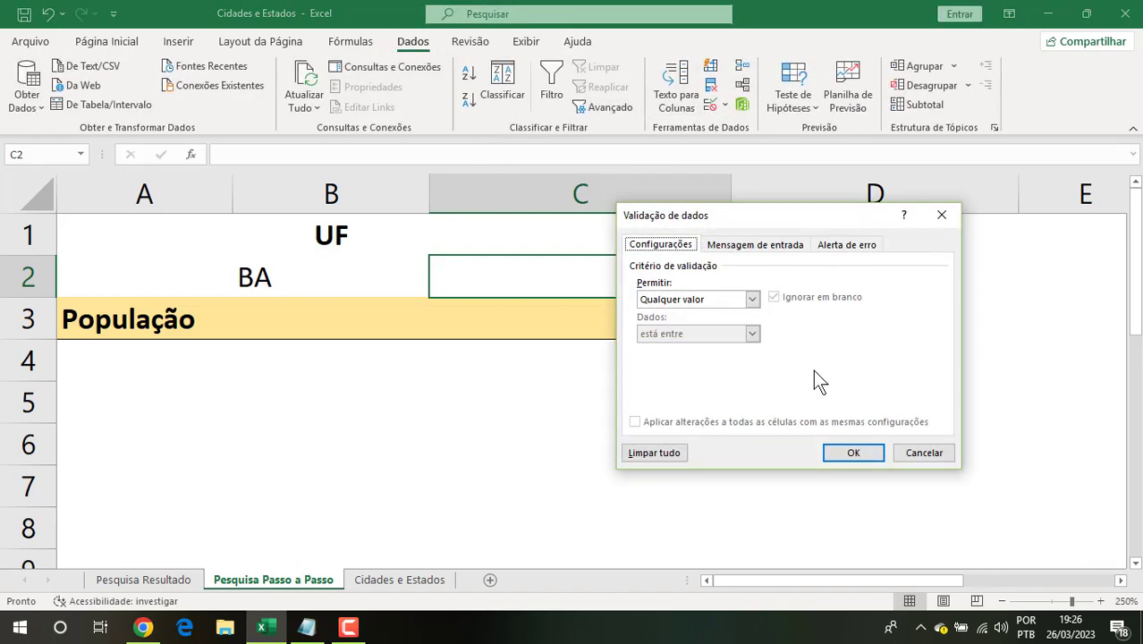
click(752, 298)
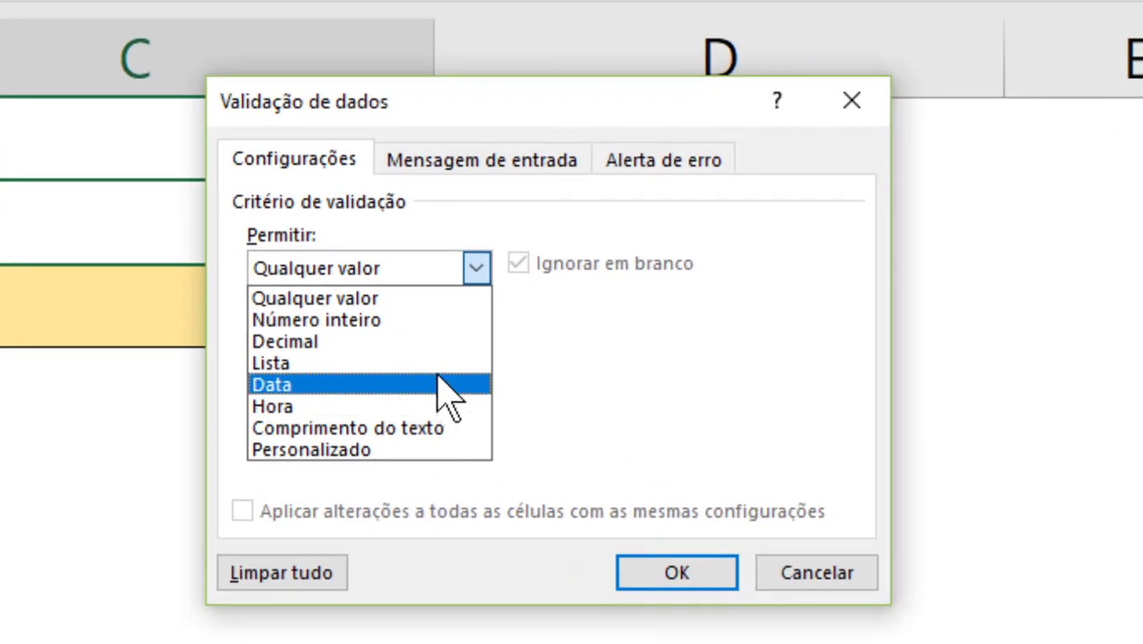
click(443, 363)
click(426, 401)
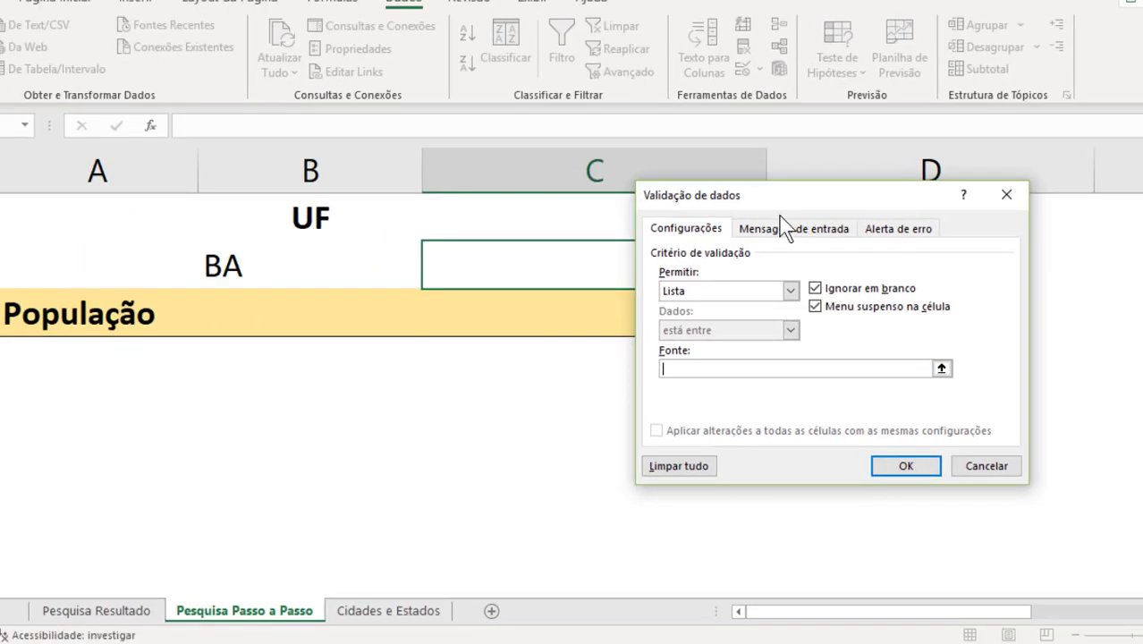
drag(781, 209, 875, 193)
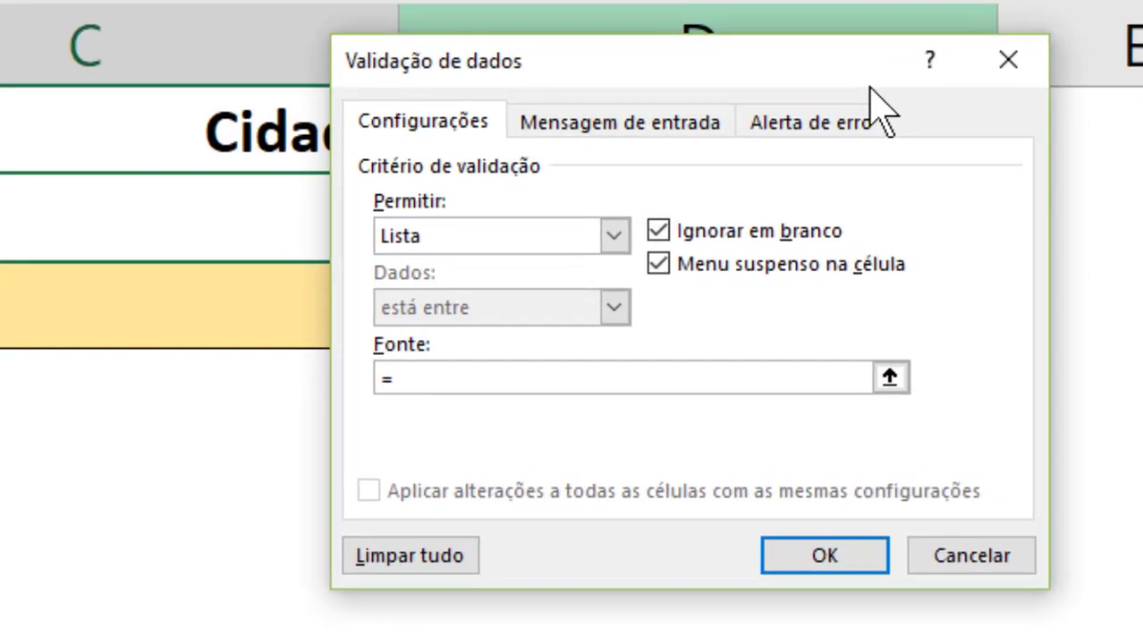
Step: Enter =INDIRETO("B2")&"[Municípios] as the beginning of the source formula for the C2 list
text(i)
key(BackSpace)
text(INDIRETO)
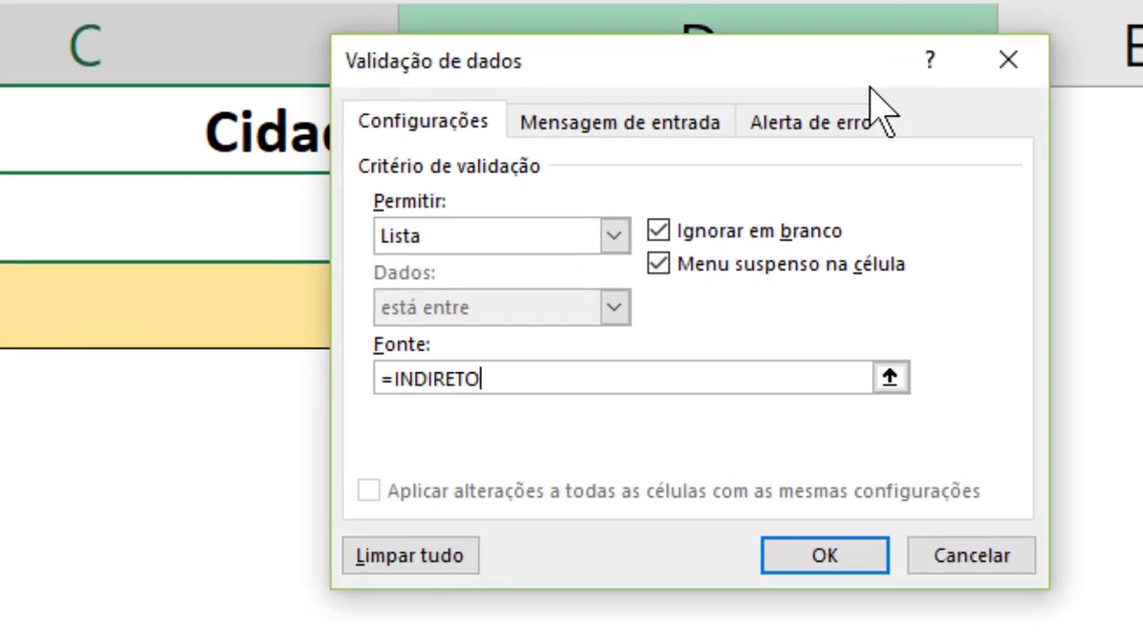
text(()
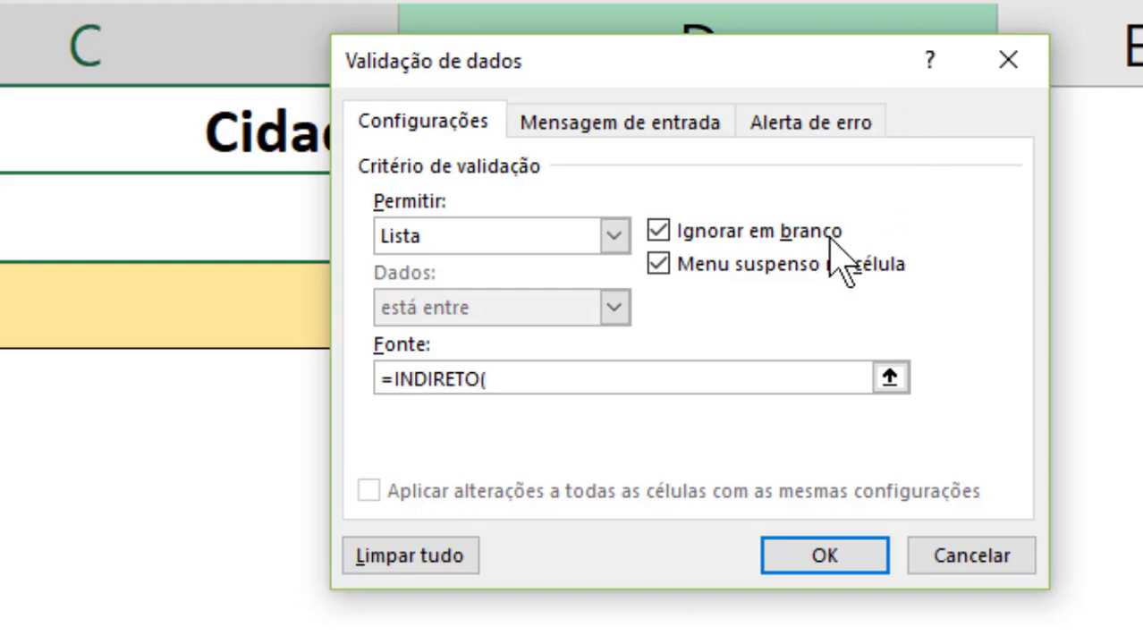
text(")
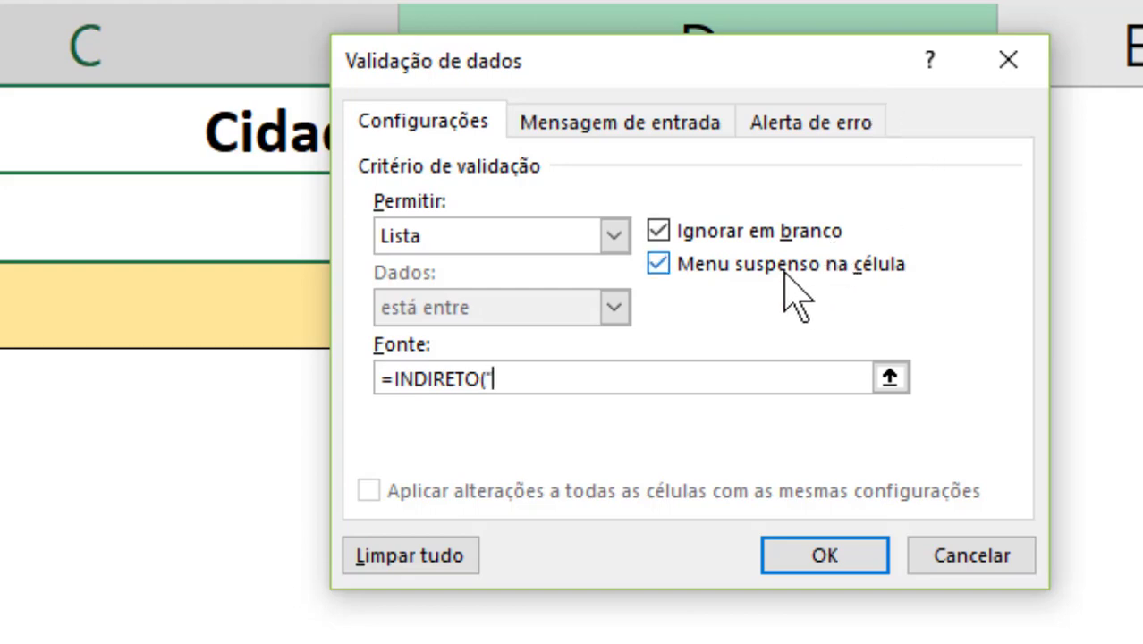
key(BackSpace)
text("B2"))
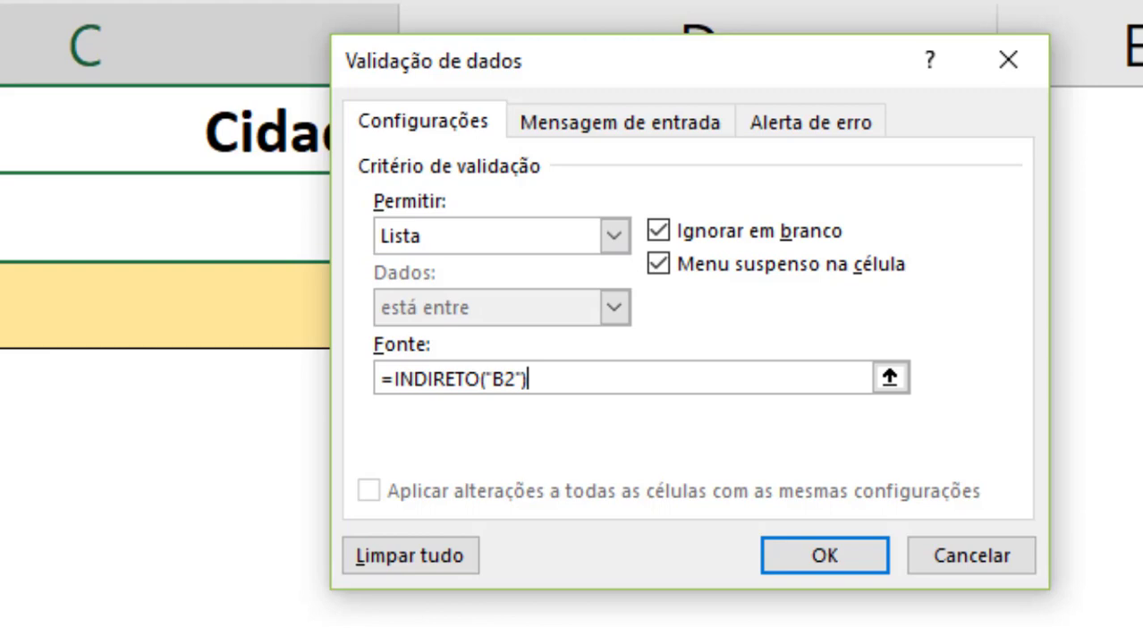
text(&)
text("[Municípios])
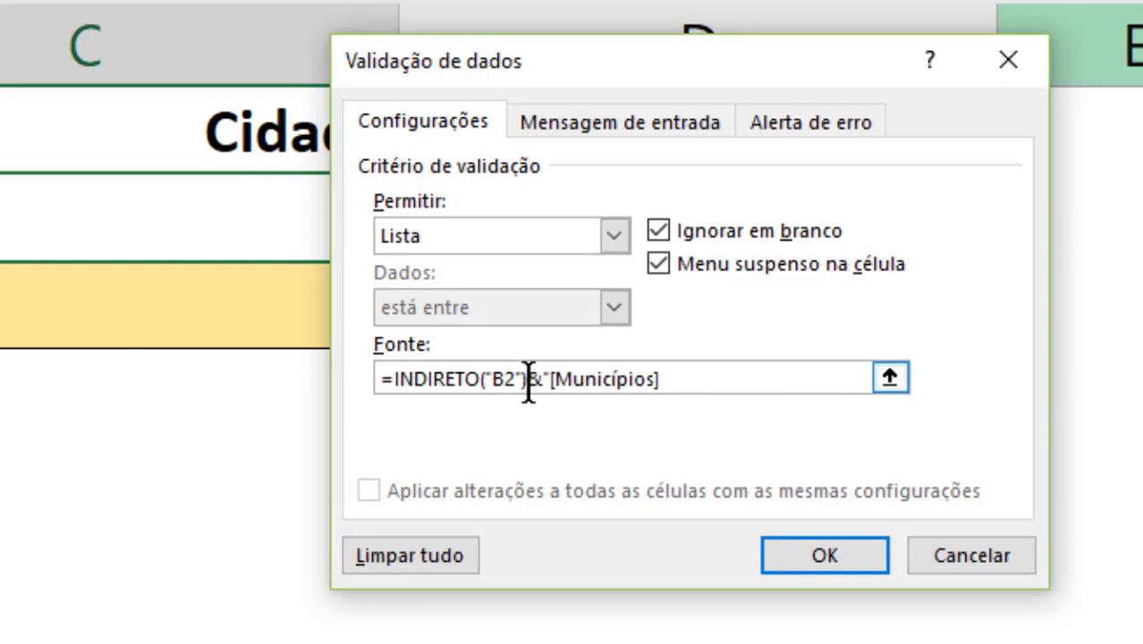
Step: Wrap the source in an outer INDIRETO and close it so it reads =INDIRETO(INDIRETO("B2")&"[Municípios]")
click(395, 379)
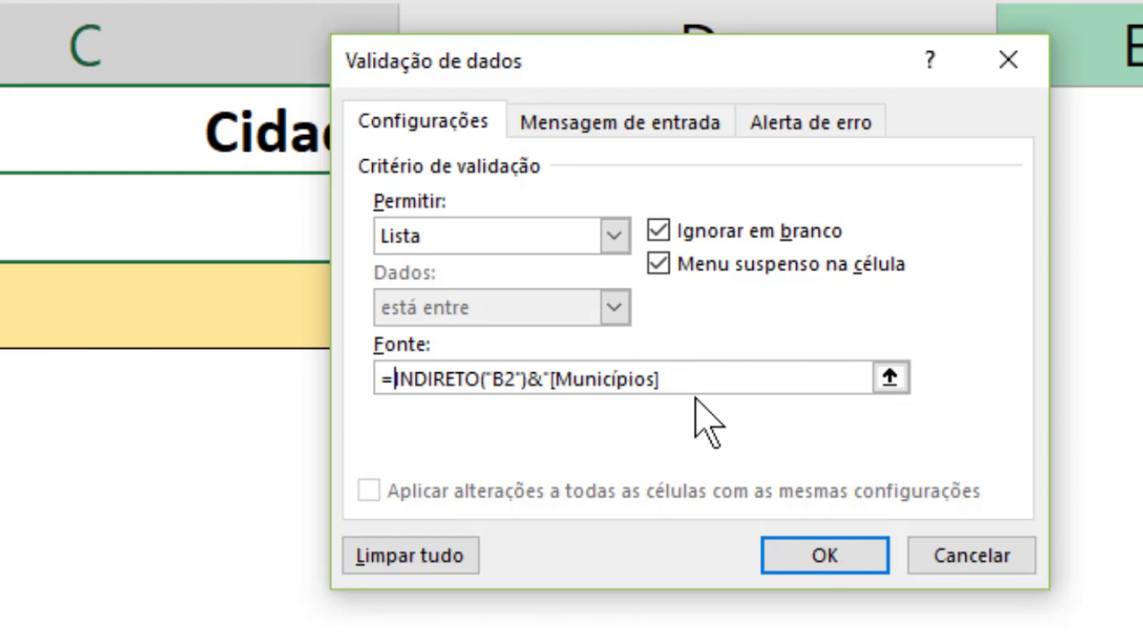
text(i)
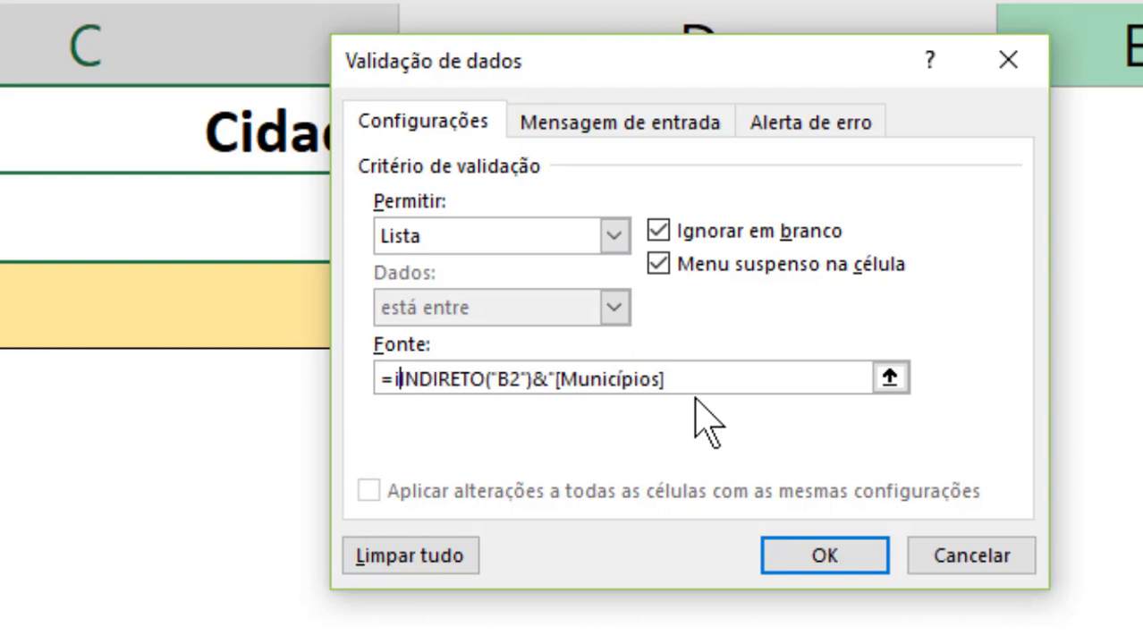
text(NDIRETO)
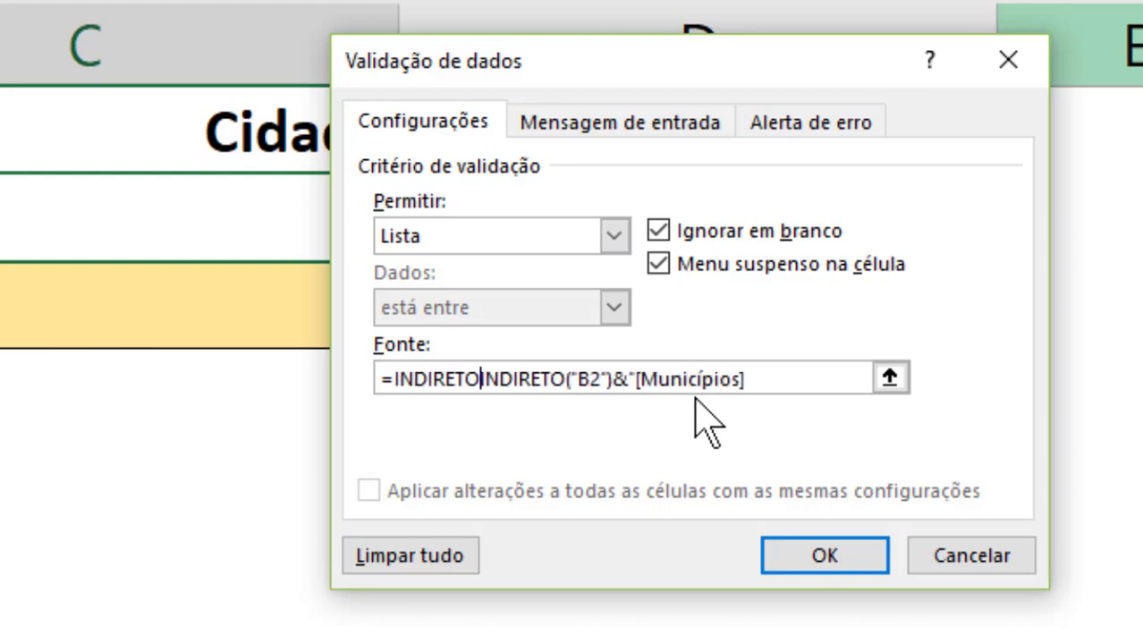
text(()
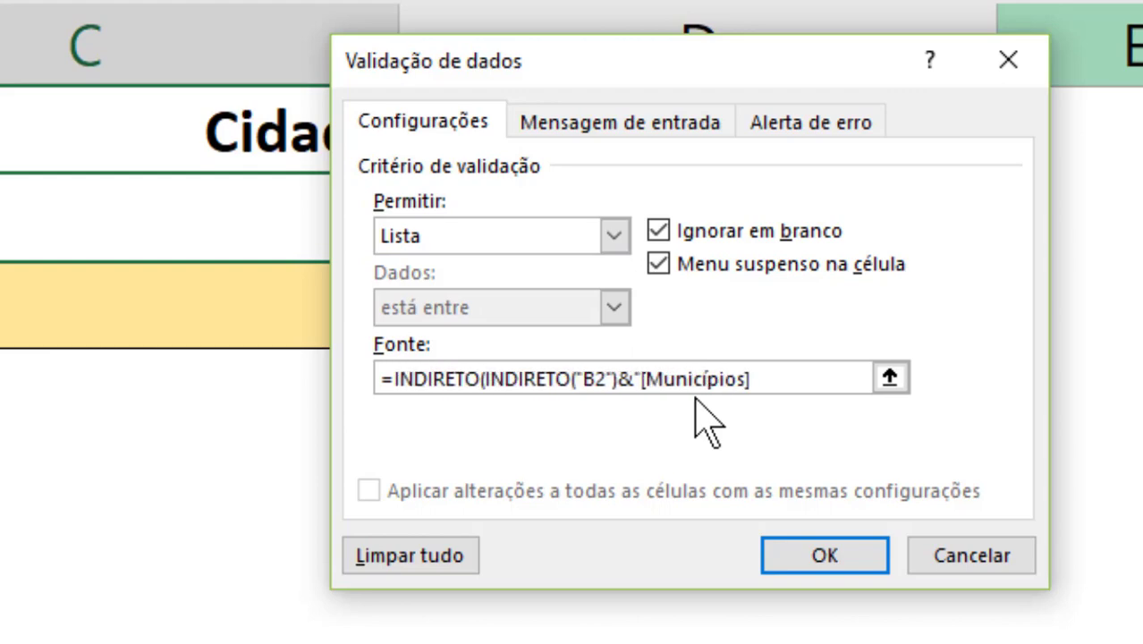
click(774, 380)
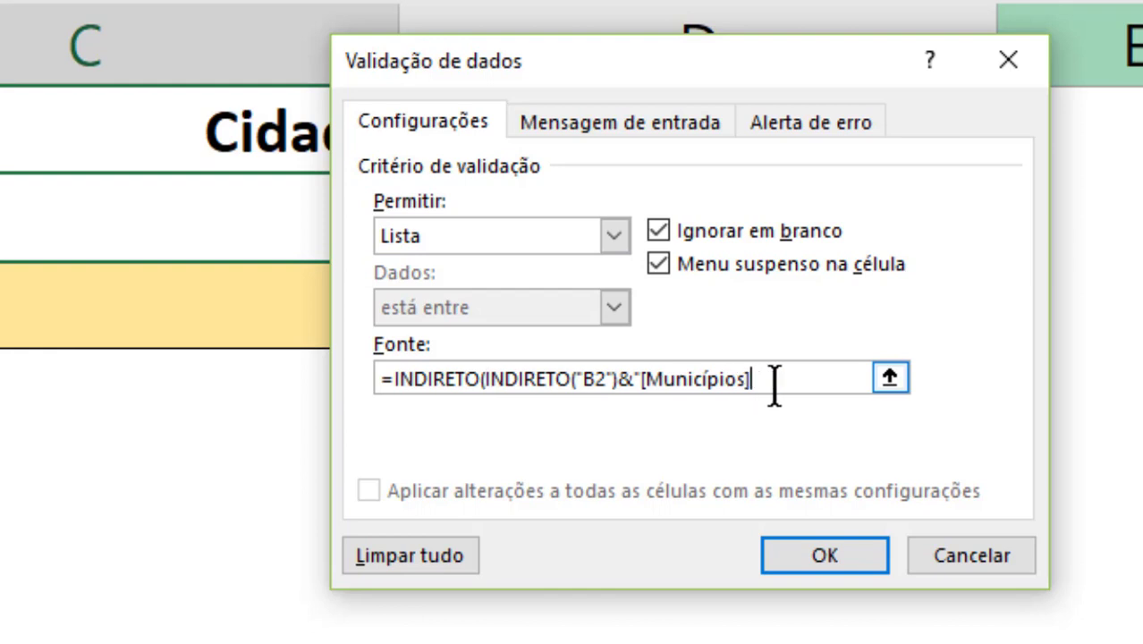
text("))
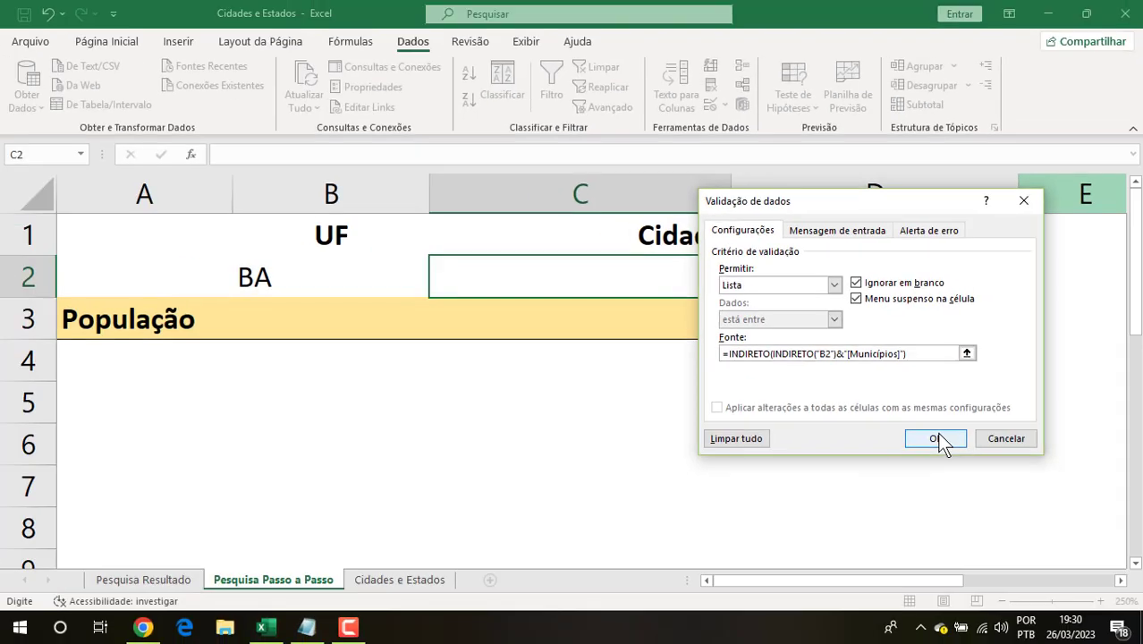
Step: Confirm the list validation for C2 and choose Água Fria from the Cidade drop-down list
click(824, 556)
click(739, 291)
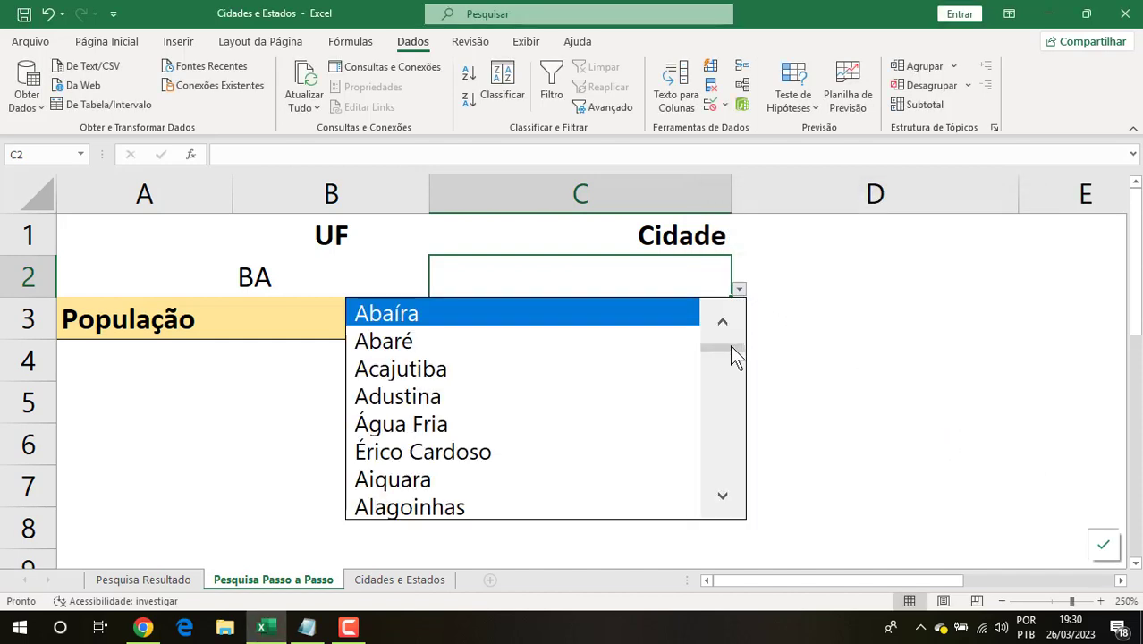
click(739, 291)
click(739, 290)
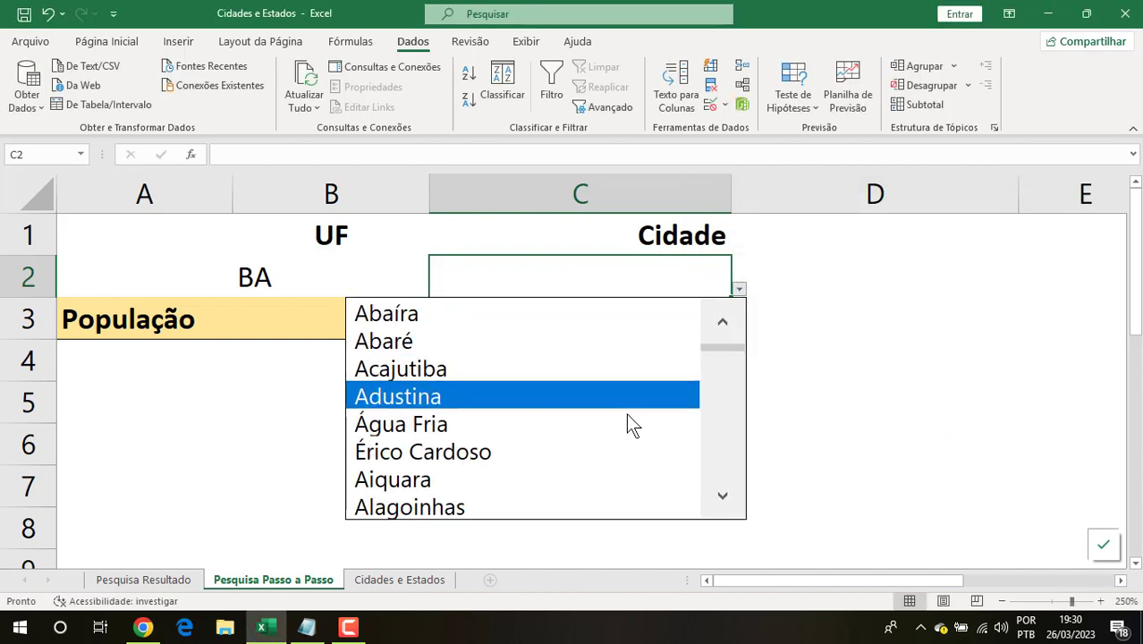
click(617, 424)
Step: Change the UF in B2 to ES and check which cities the Cidade list in C2 offers
click(428, 284)
click(436, 289)
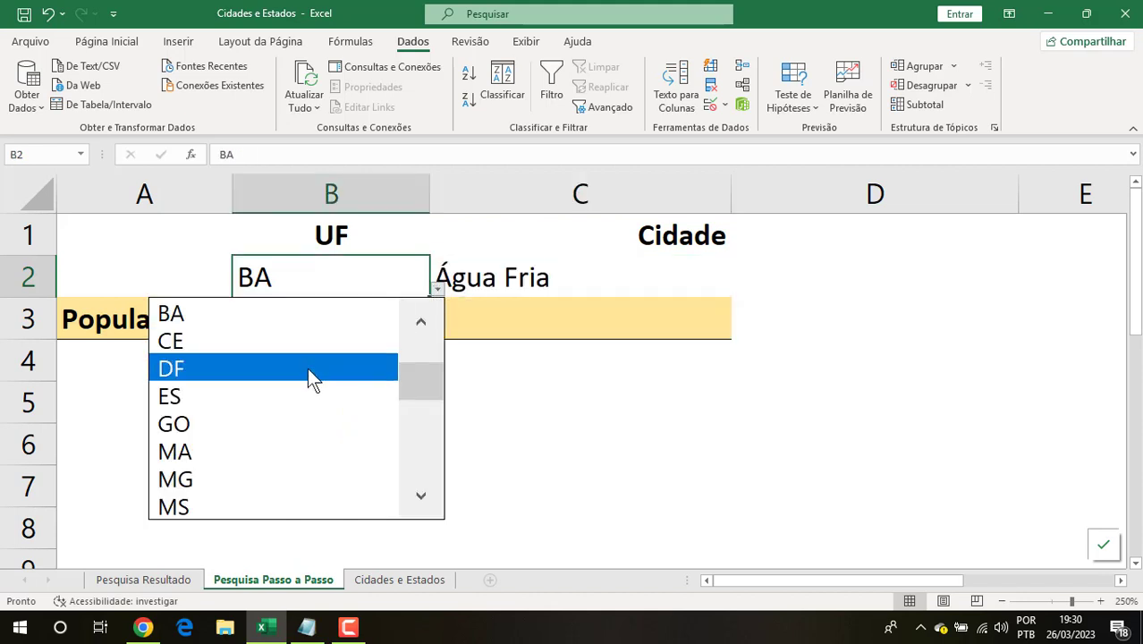
click(278, 396)
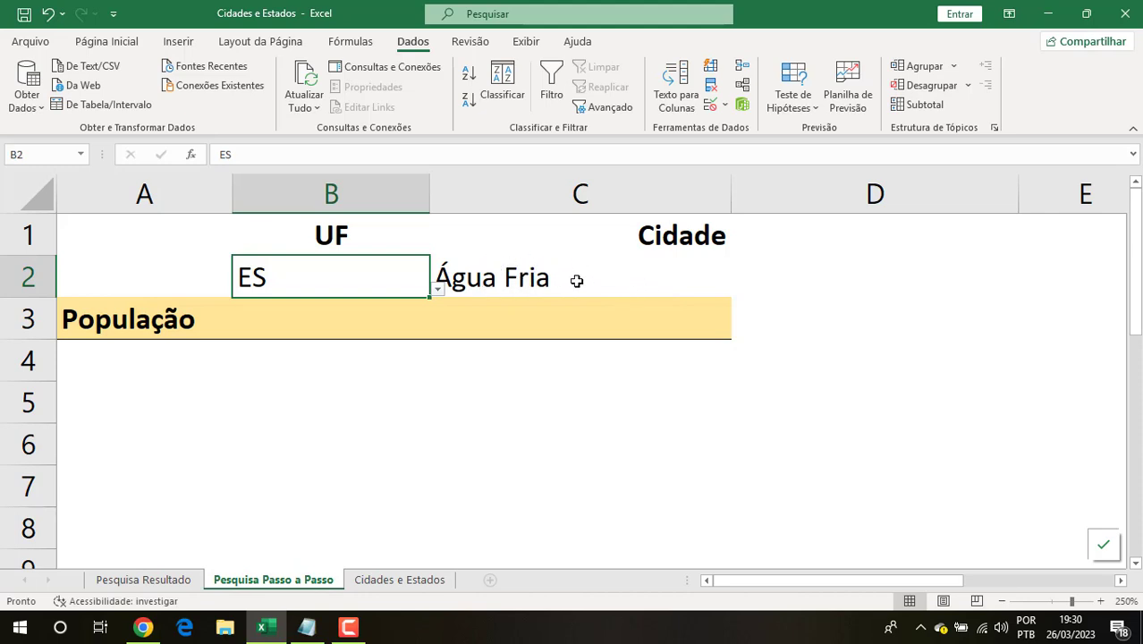
click(626, 283)
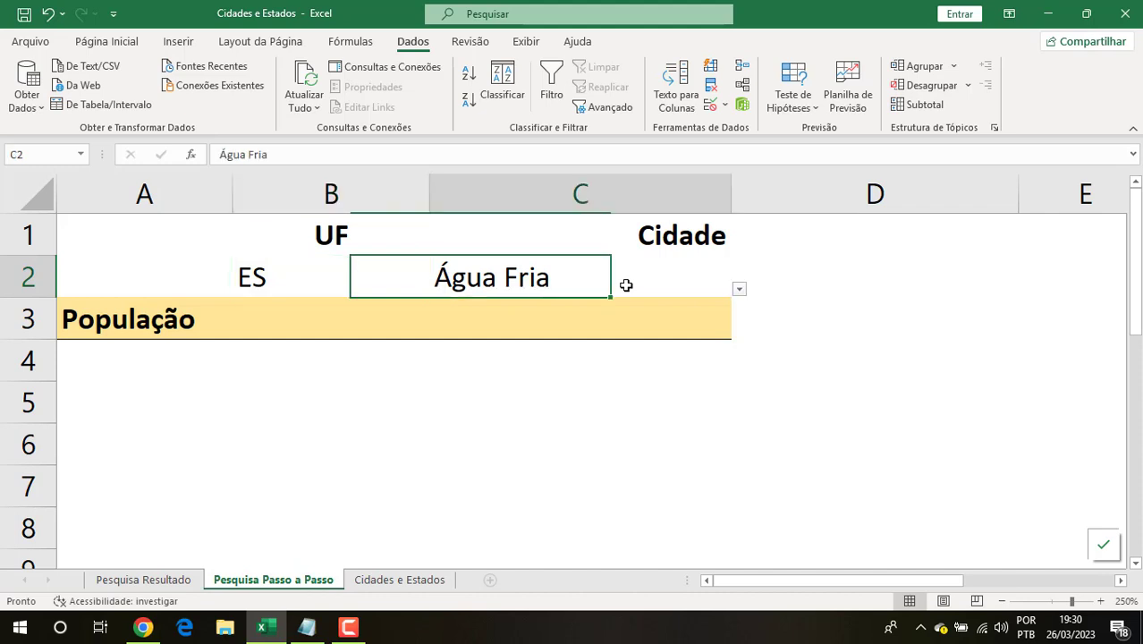
click(739, 290)
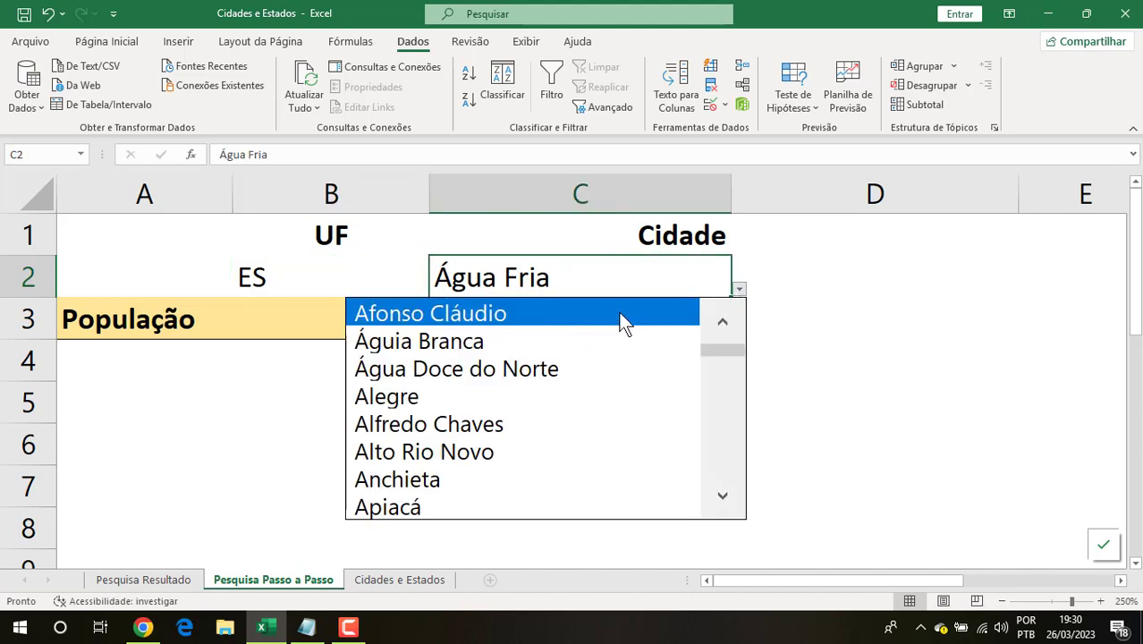
click(370, 288)
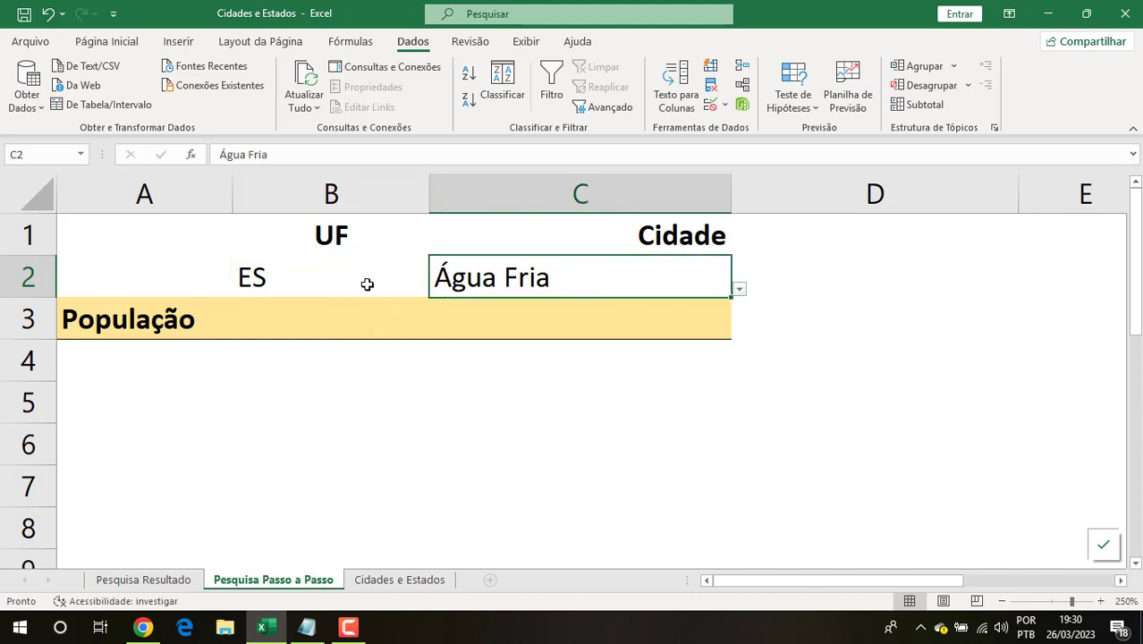
Step: Set the UF in B2 to MG and choose Abadia dos Dourados as the Cidade in C2
click(418, 286)
click(437, 289)
click(333, 395)
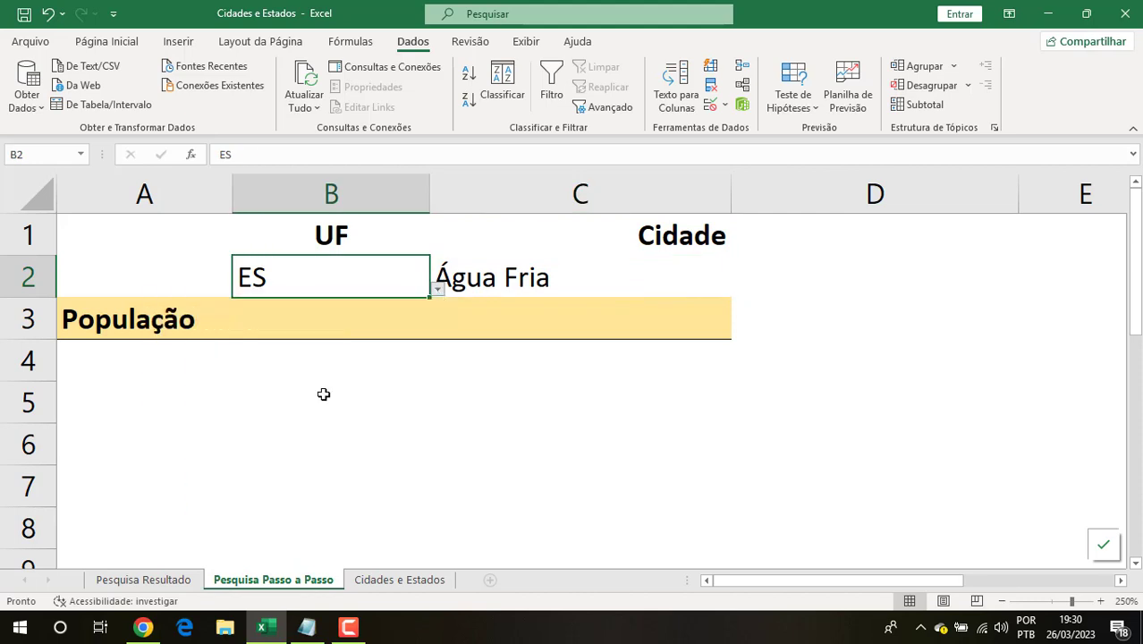
click(587, 284)
click(739, 289)
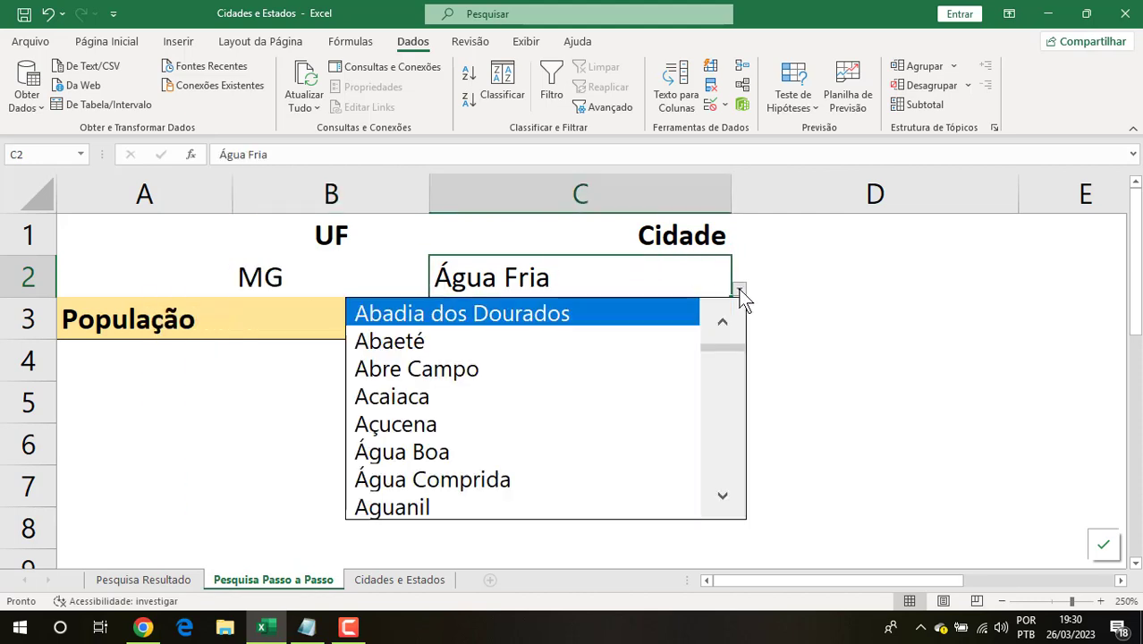
click(595, 315)
Step: Set the UF in B2 to AC and choose Acrelândia as the Cidade in C2
click(295, 280)
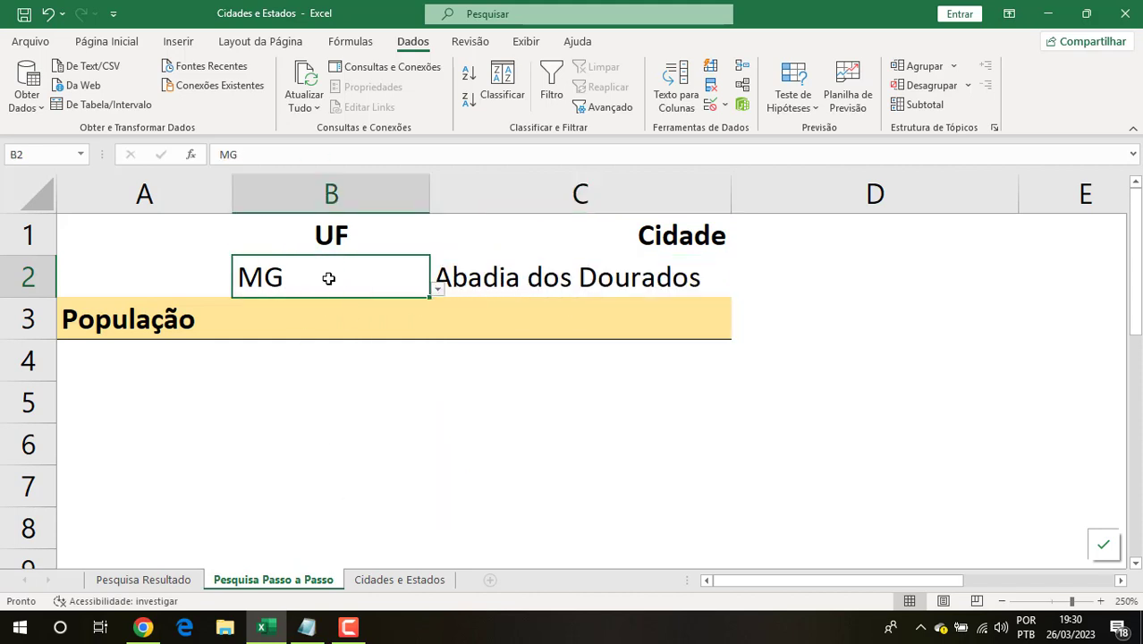
click(438, 289)
drag(427, 410, 417, 322)
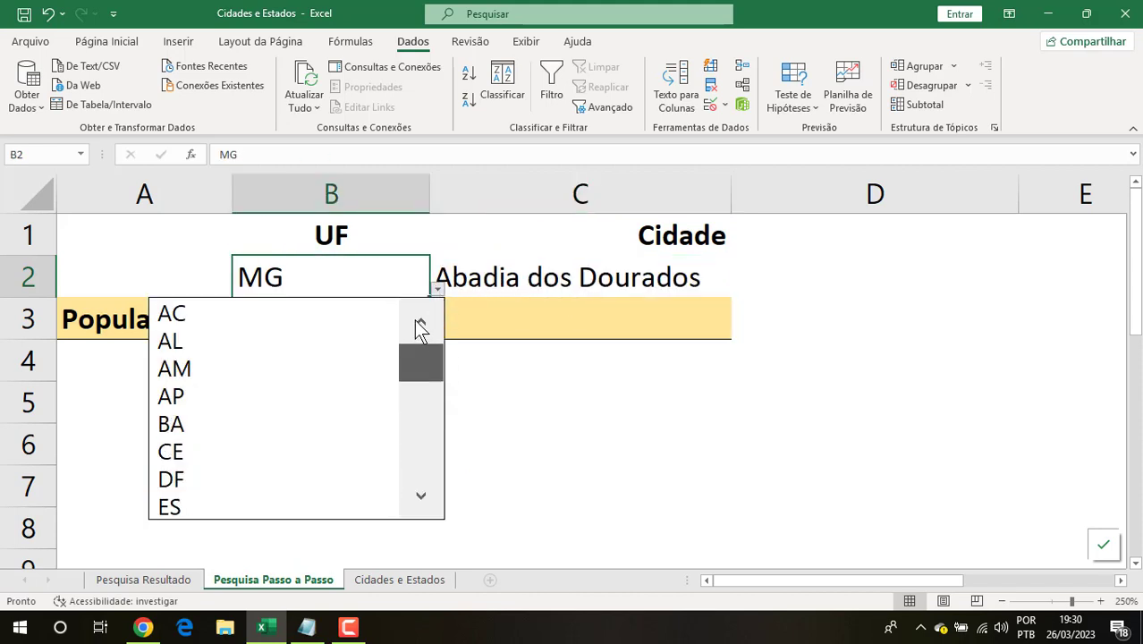
click(271, 313)
click(511, 280)
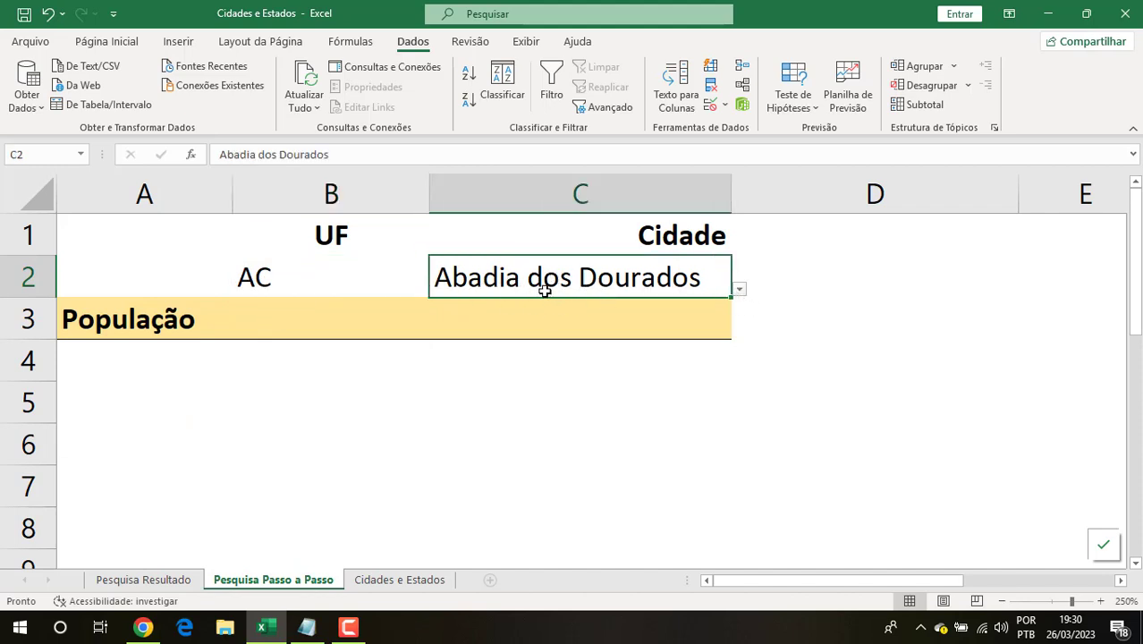
click(738, 292)
click(545, 318)
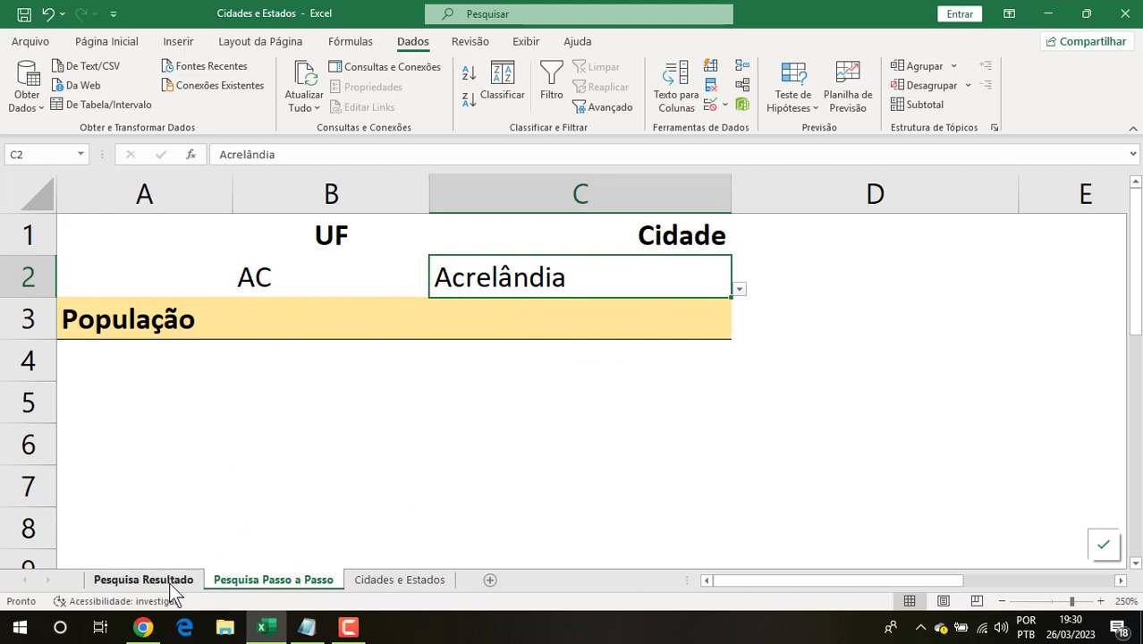
Step: Examine the Acrelândia row and its Qtd. Pessoas value in the AC table of the Cidades e Estados sheet
click(393, 581)
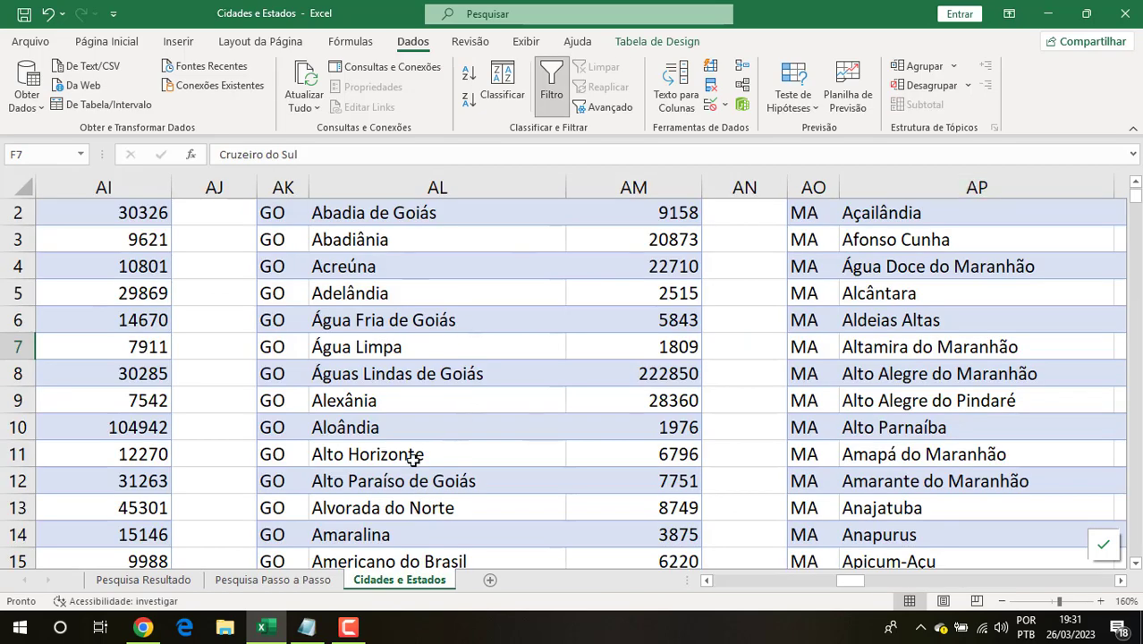
drag(861, 584, 699, 595)
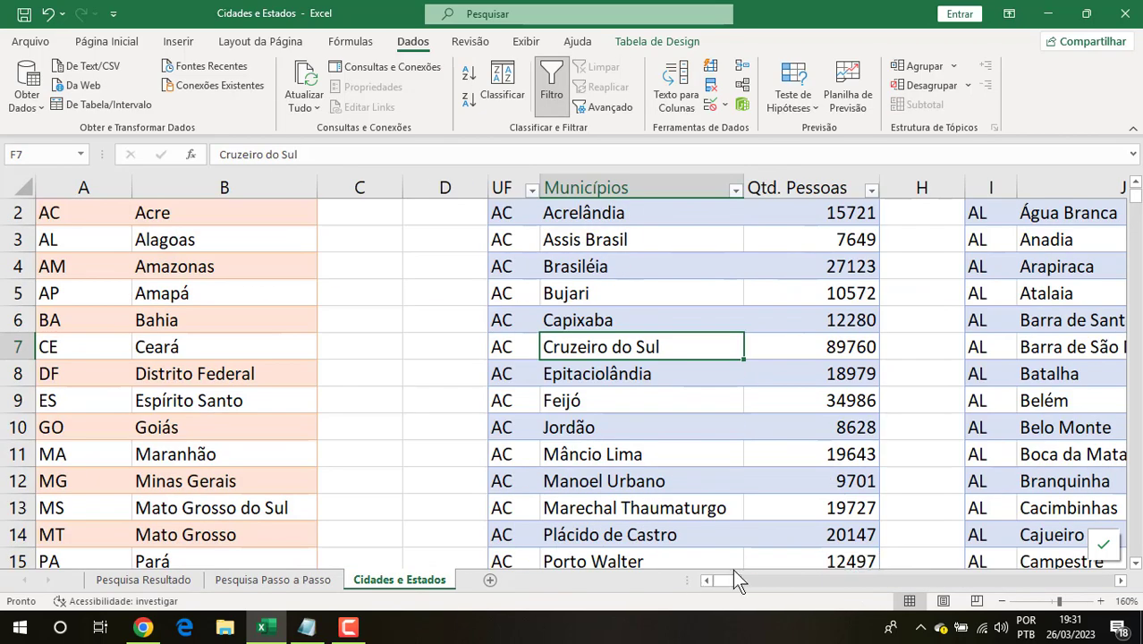
click(586, 212)
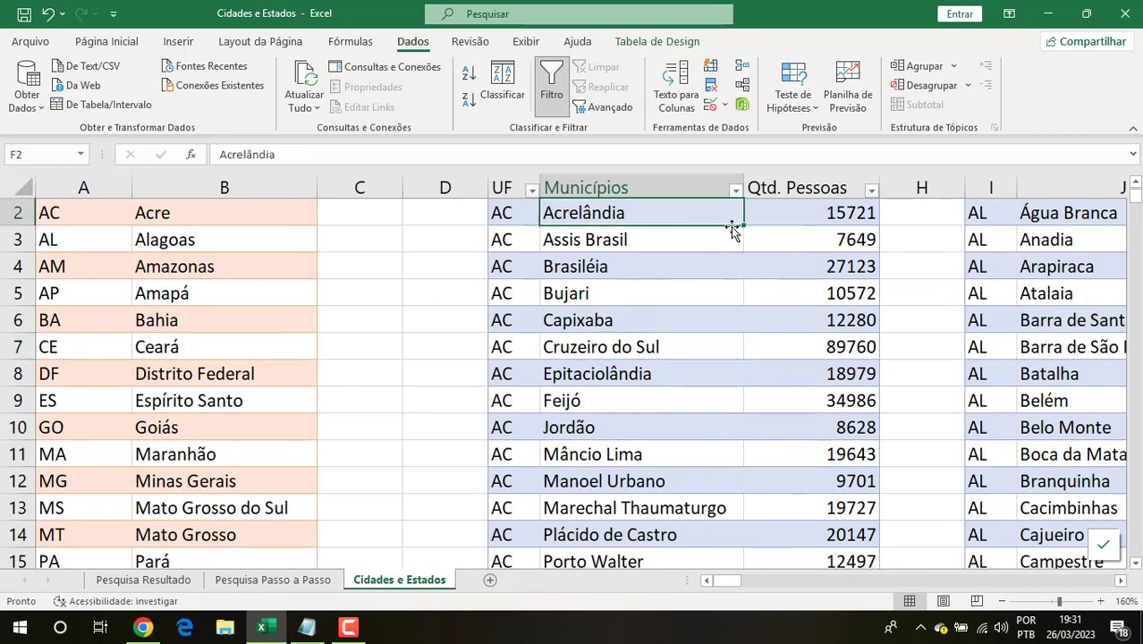
click(789, 220)
drag(648, 215, 803, 221)
click(802, 221)
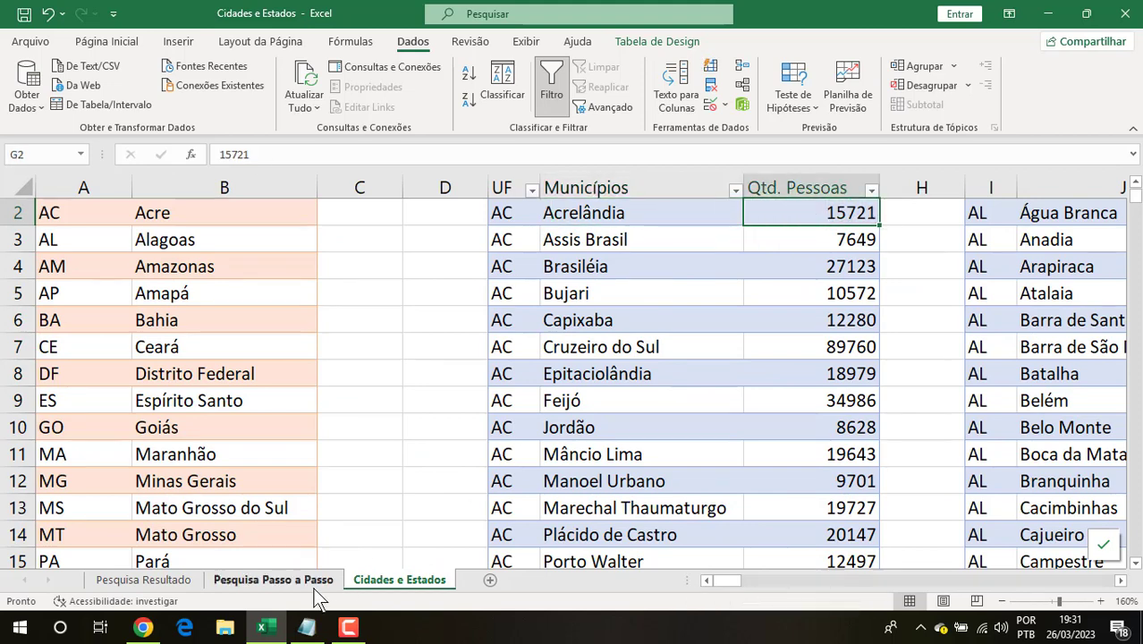
Step: Return to the Pesquisa Passo a Passo sheet and change the UF in B2 to AM, leaving the Cidade cell as it is
click(305, 583)
click(329, 266)
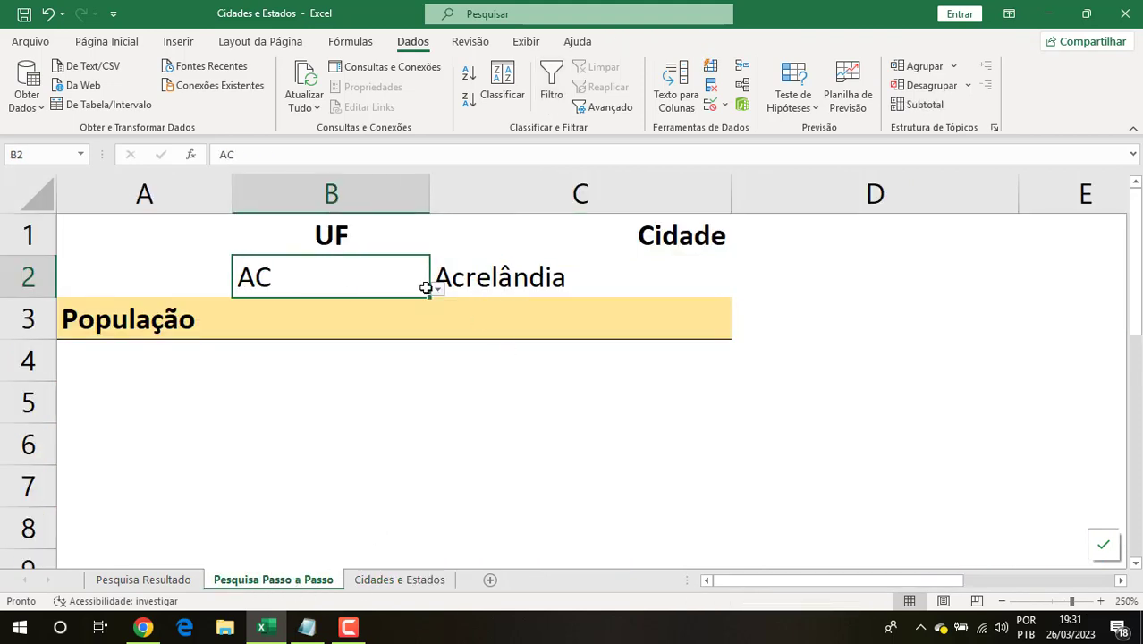
click(507, 273)
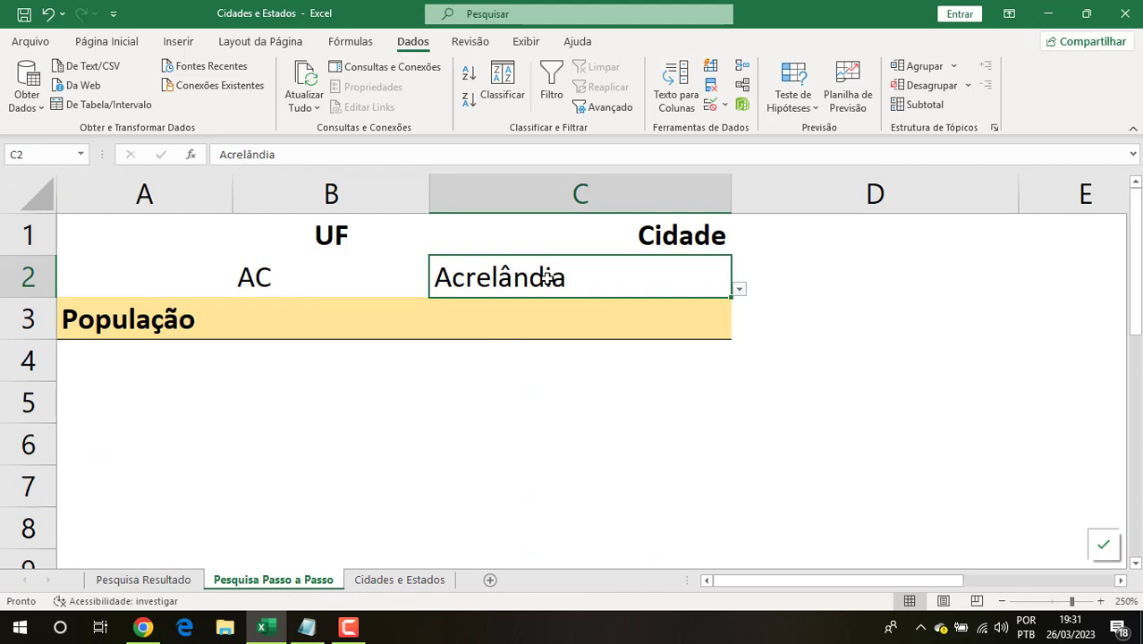
click(340, 285)
click(474, 292)
click(482, 324)
click(503, 293)
click(382, 298)
click(438, 292)
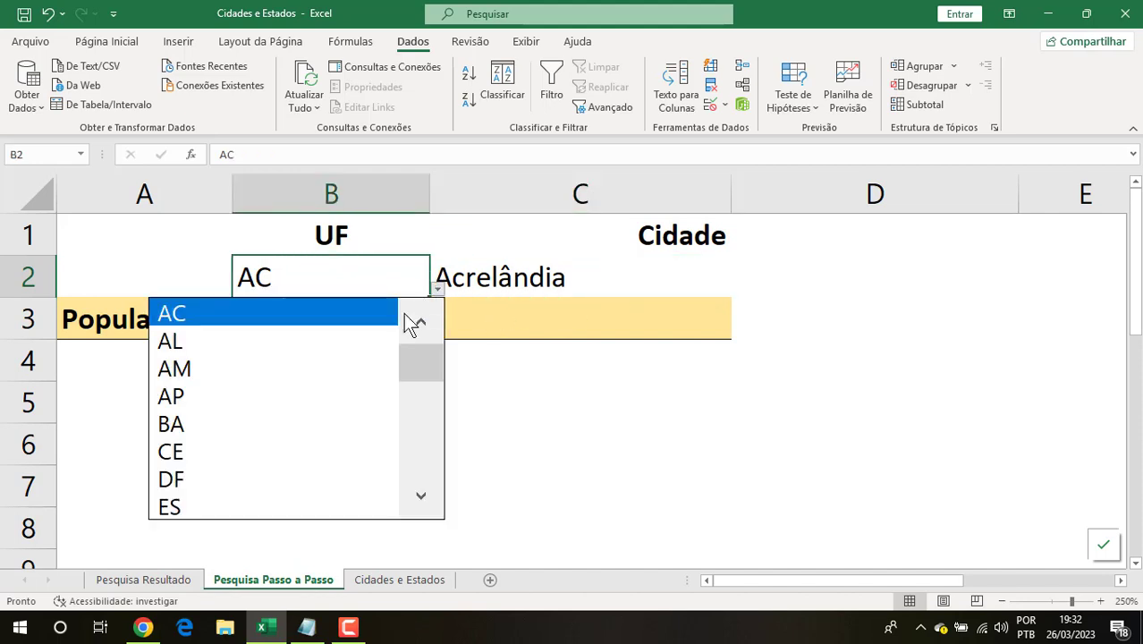
click(349, 359)
click(522, 277)
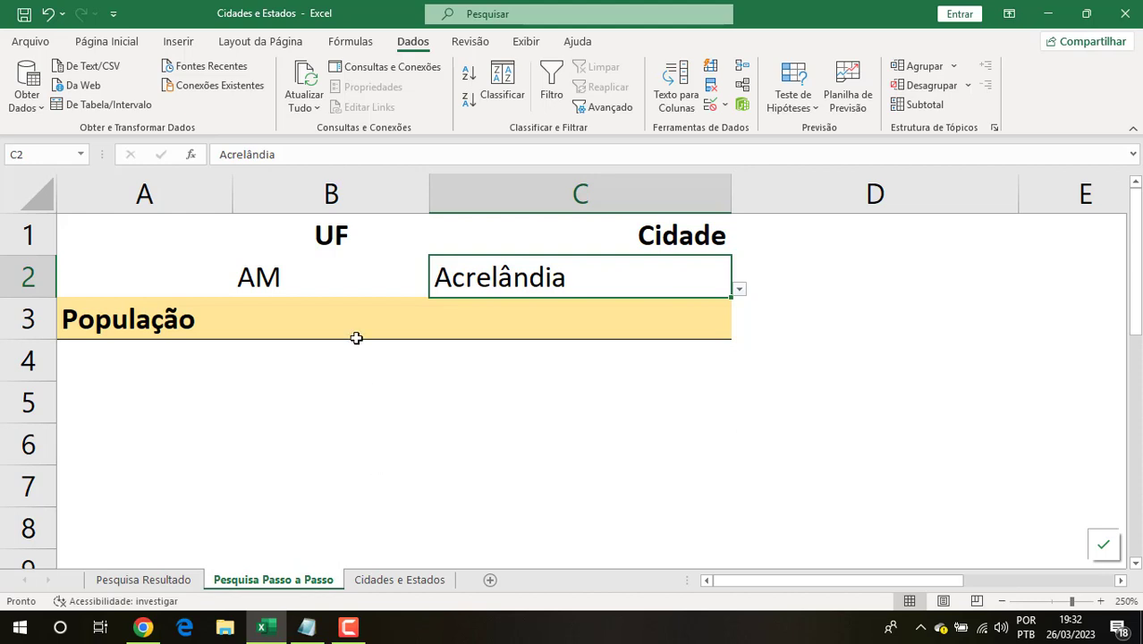
click(330, 288)
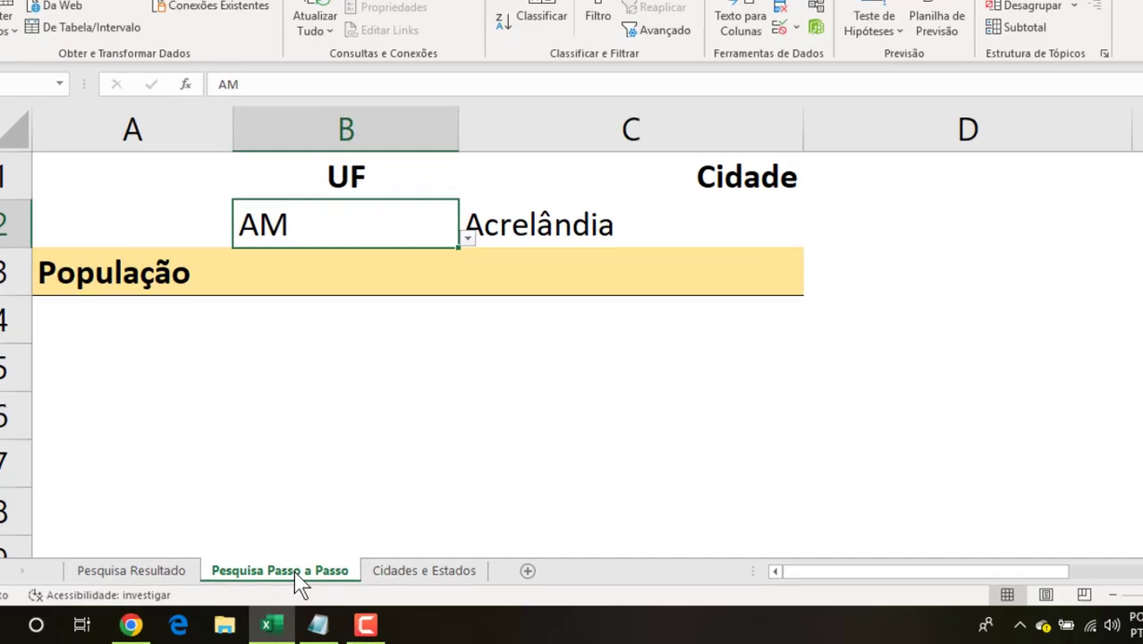
Step: Open the VBA code of the Pesquisa Passo a Passo sheet and enlarge its code window
right_click(296, 580)
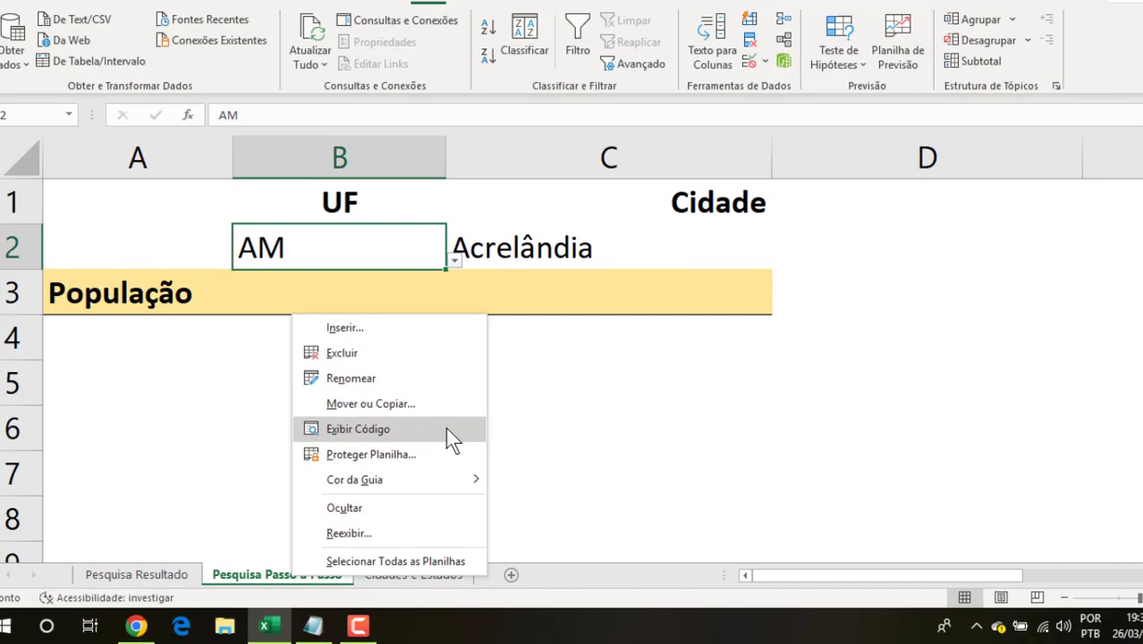
click(448, 429)
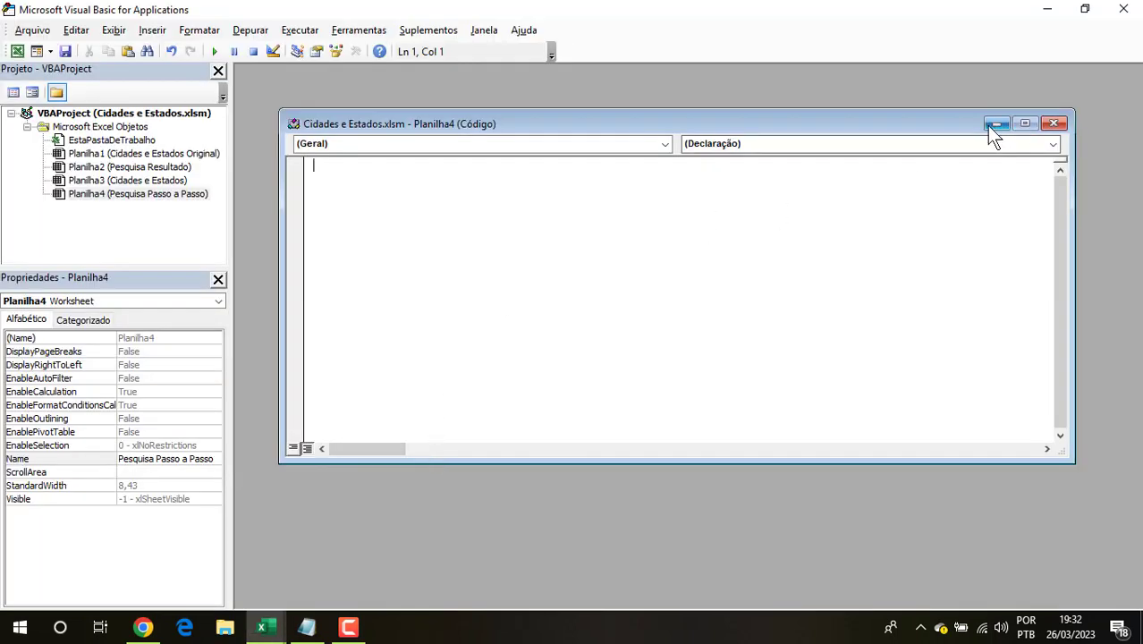
drag(965, 111, 960, 79)
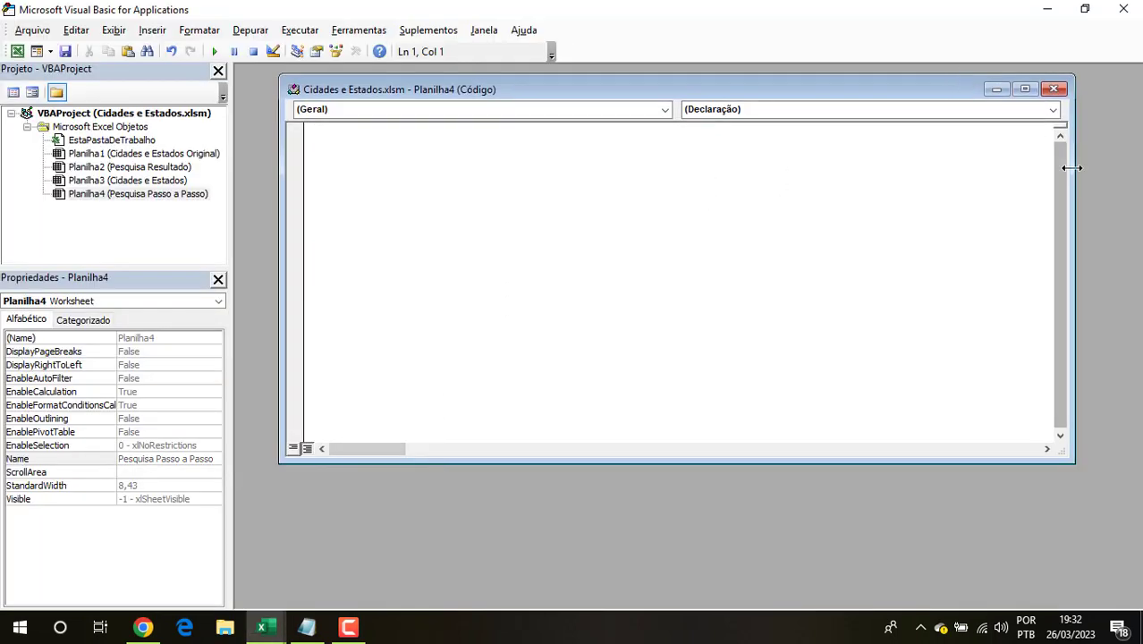
drag(1072, 167, 1101, 172)
drag(279, 210, 251, 208)
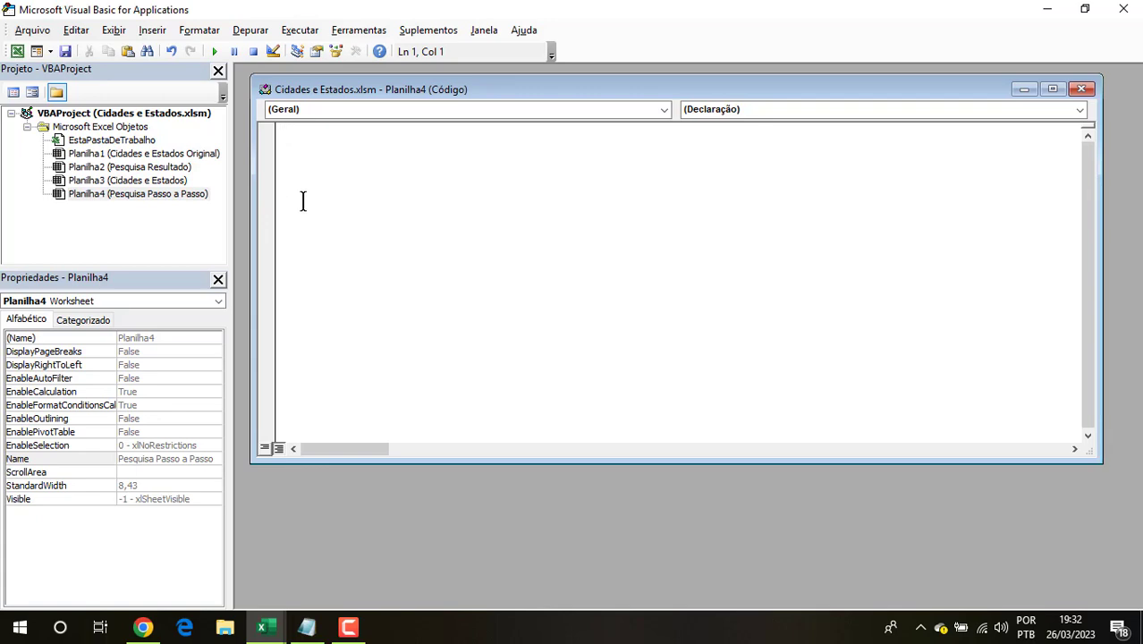
Step: Select the Worksheet object in the sheet's code and add its Change event procedure
click(354, 111)
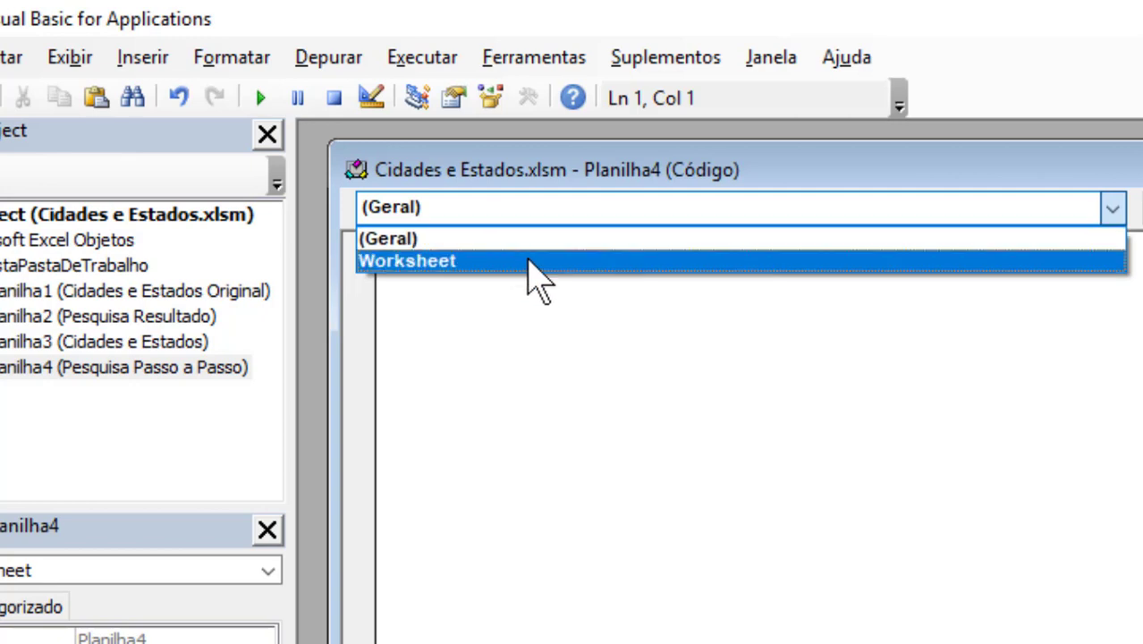
click(528, 262)
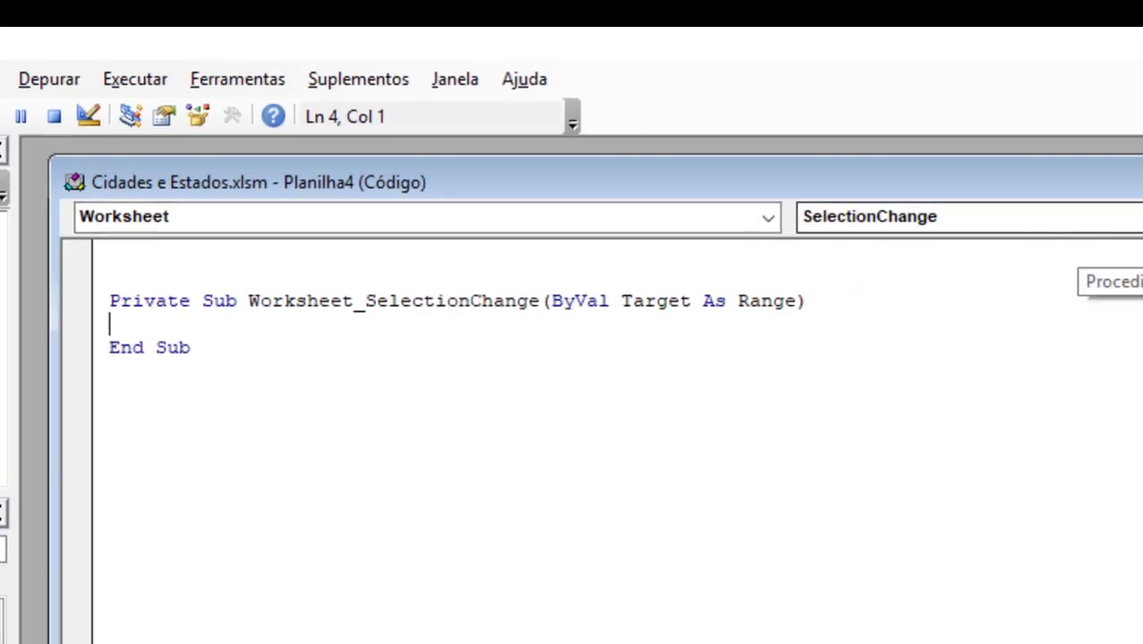
click(1136, 217)
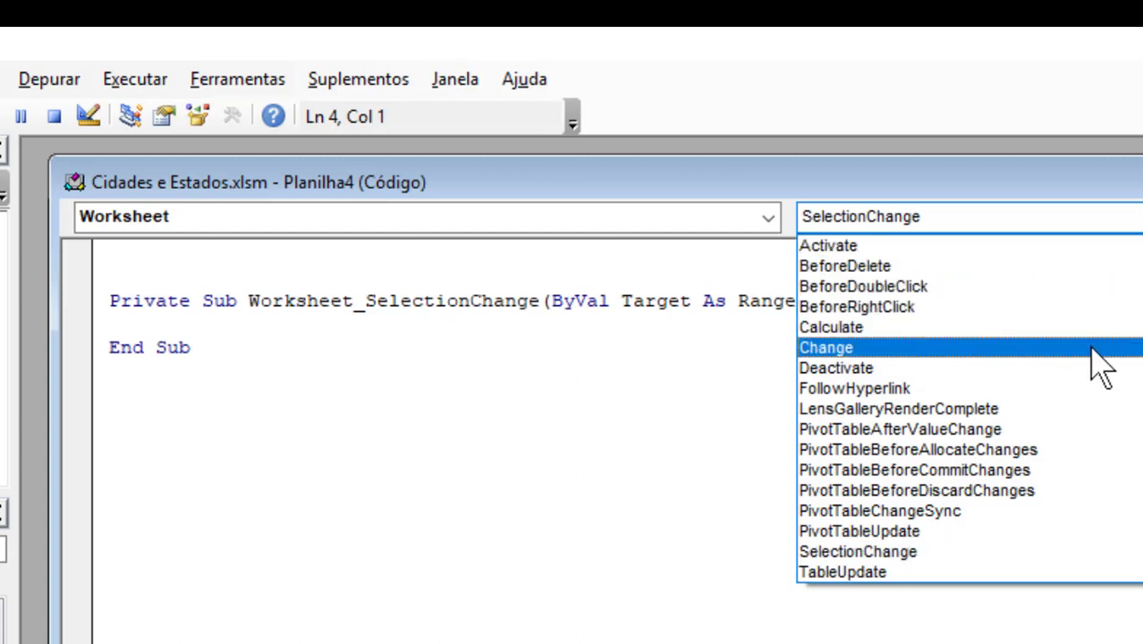
click(1101, 348)
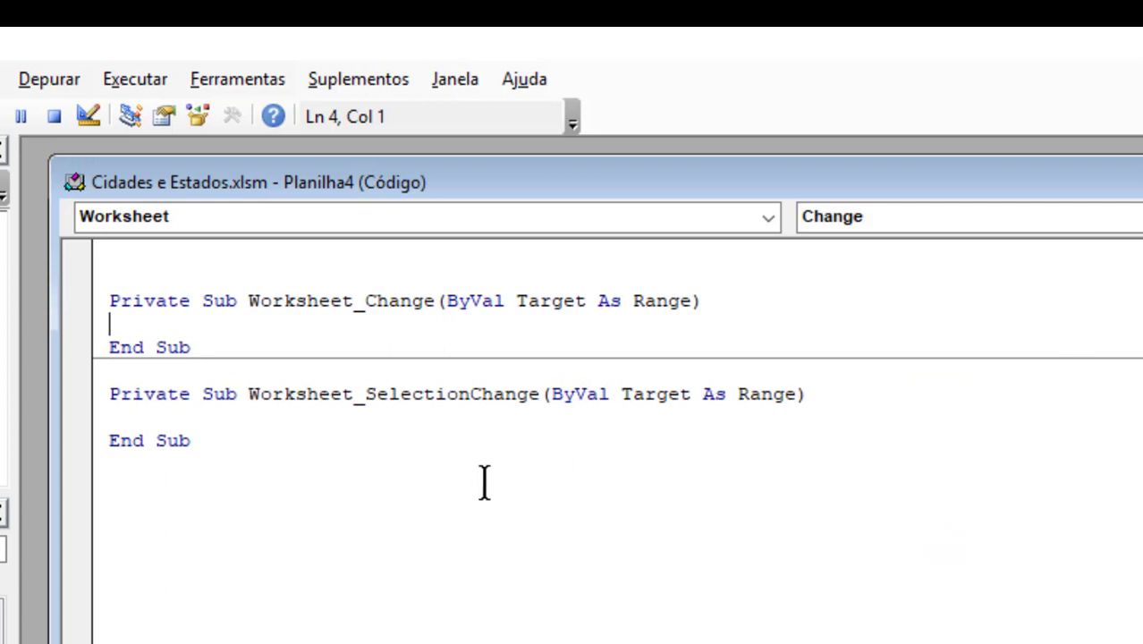
Step: Delete the empty Worksheet_SelectionChange procedure and the blank lines above Worksheet_Change
click(276, 462)
drag(277, 462, 102, 395)
key(Delete)
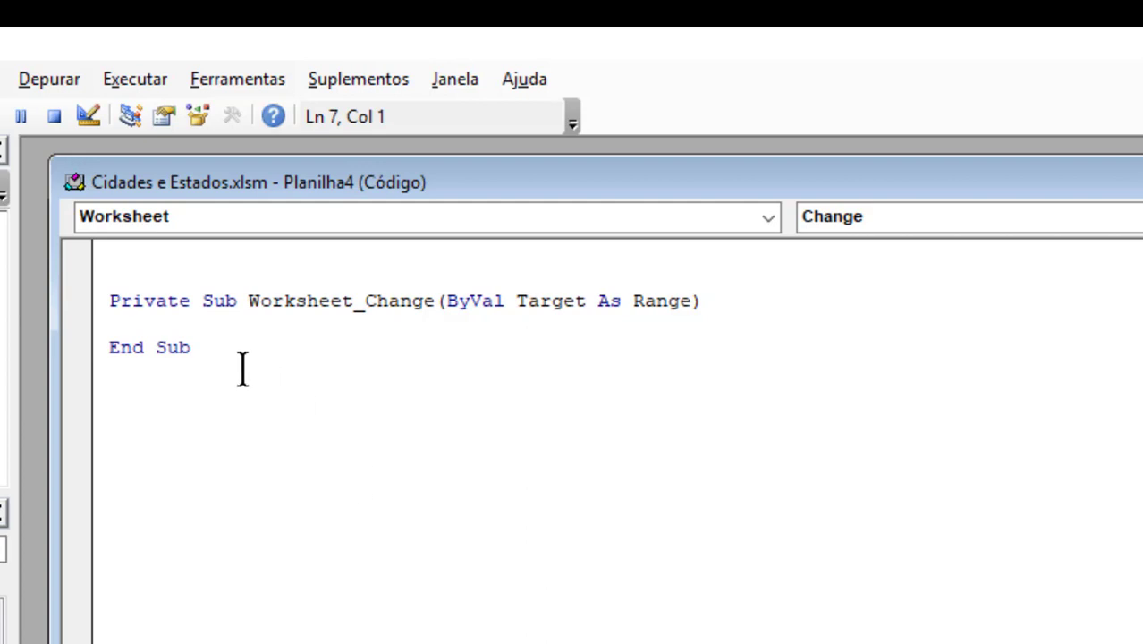
click(210, 271)
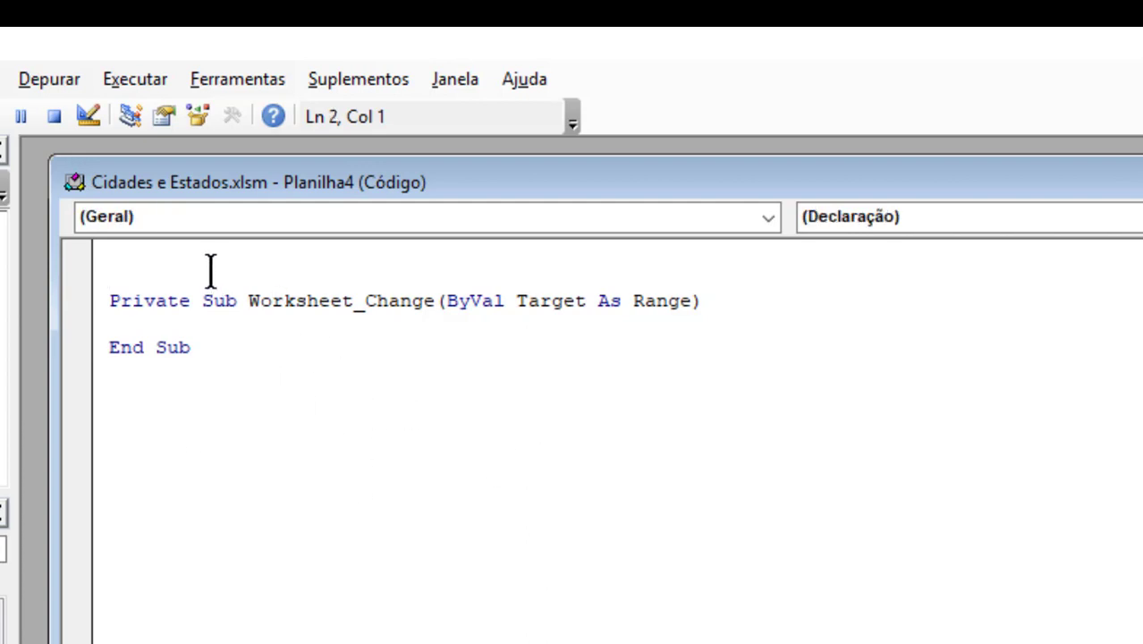
click(209, 257)
key(Delete)
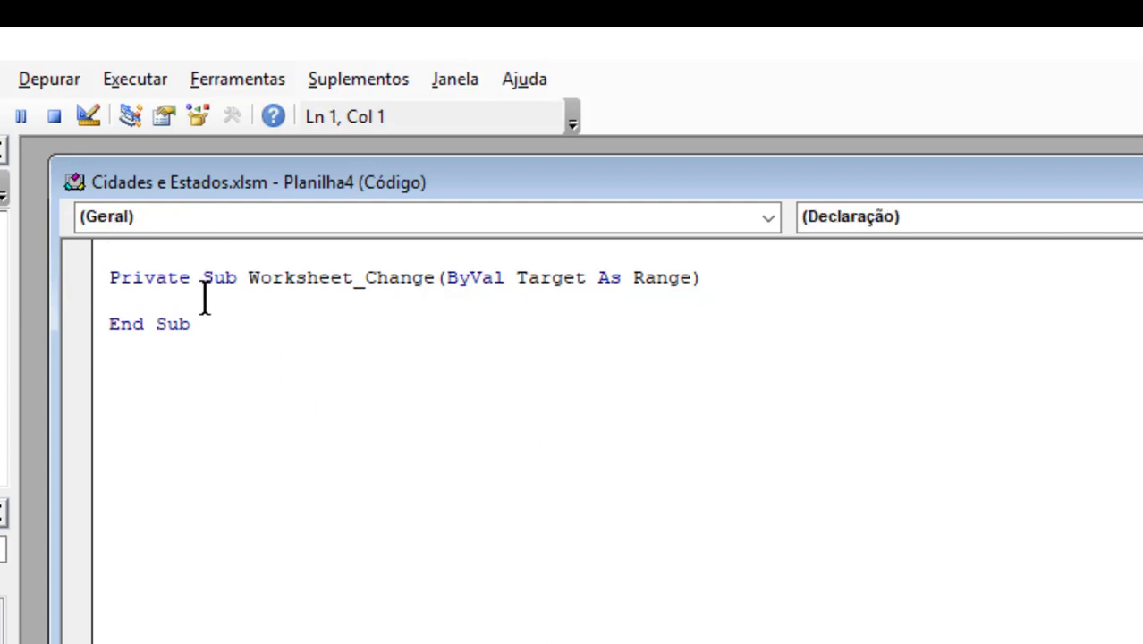
key(Delete)
Step: Start an If statement in Worksheet_Change that tests whether Target.Address equals "$B$2"
click(226, 279)
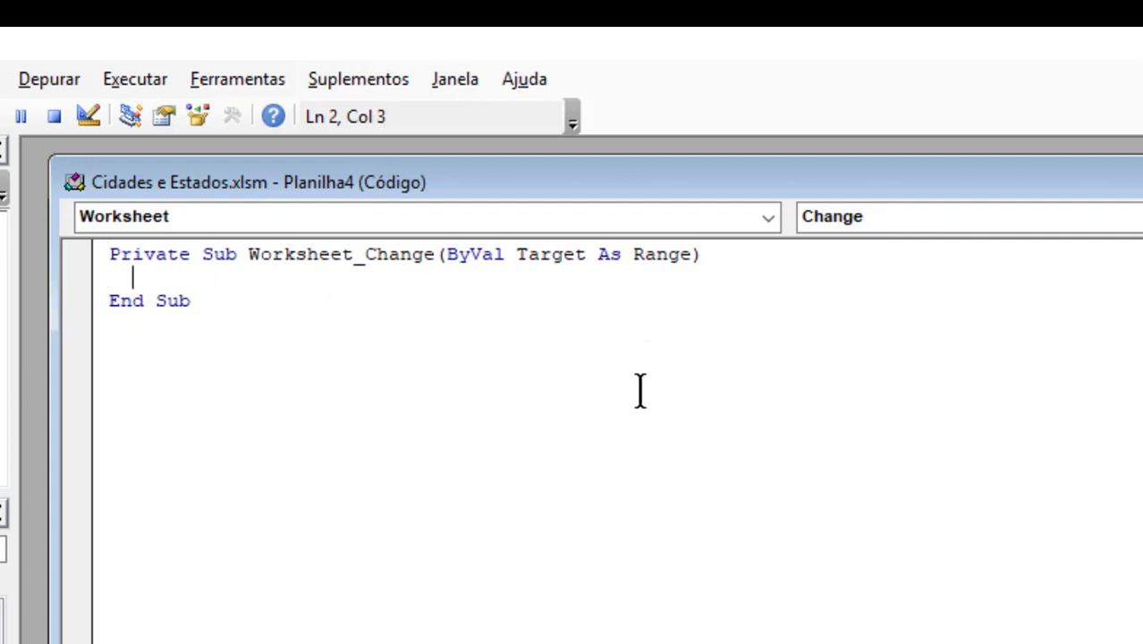
text(i)
key(BackSpace)
text(If Targ)
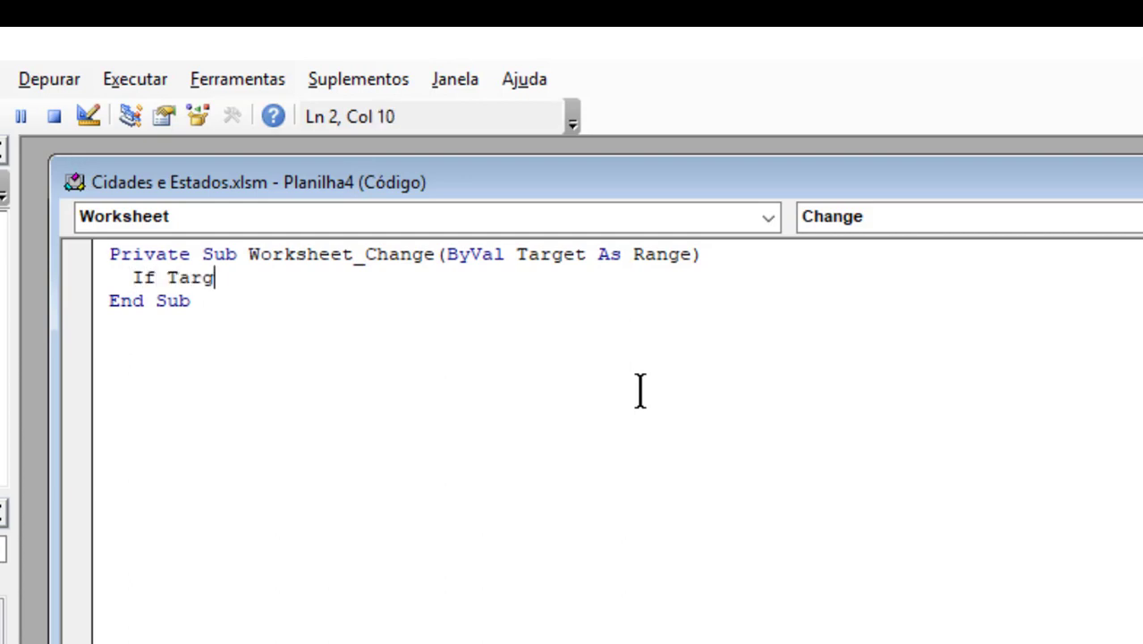
text(et.)
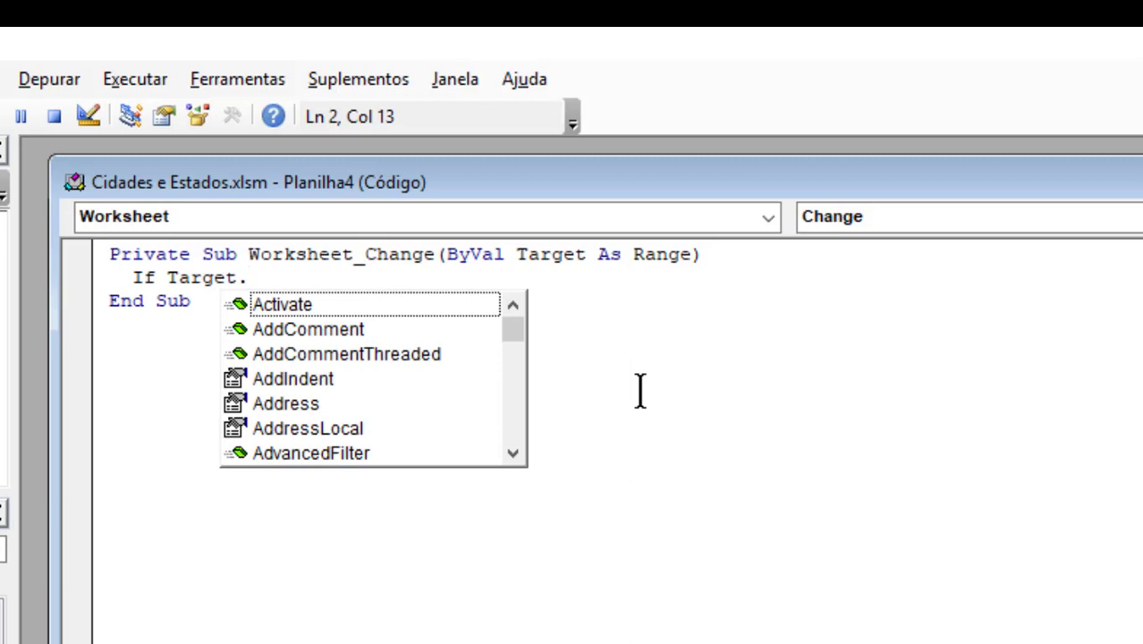
text(Adr)
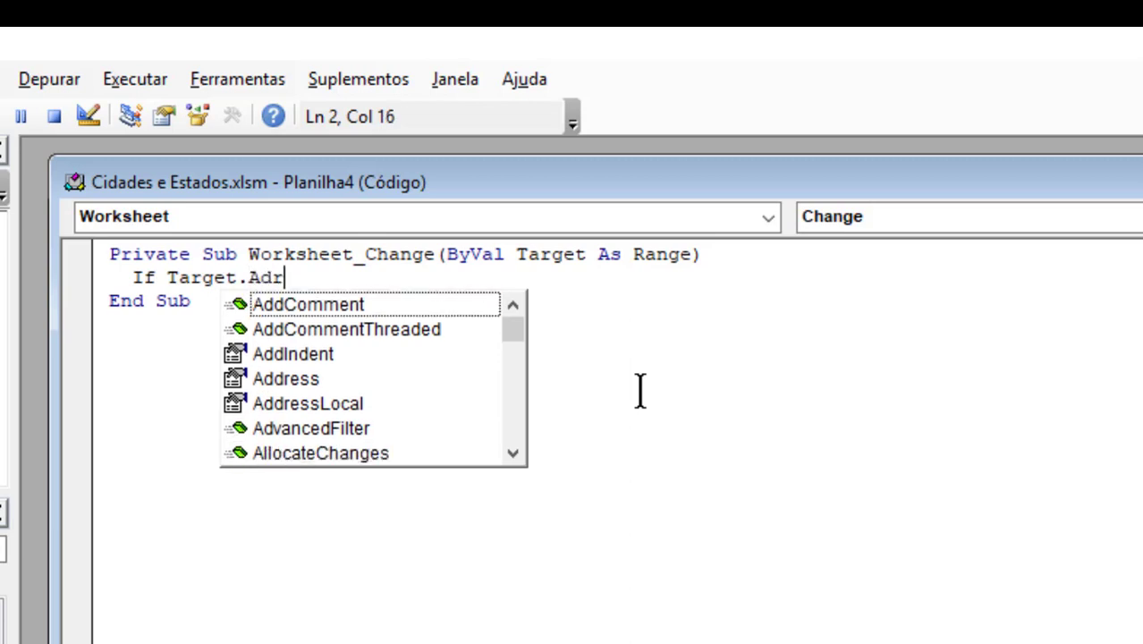
text(d)
key(Tab)
text(=)
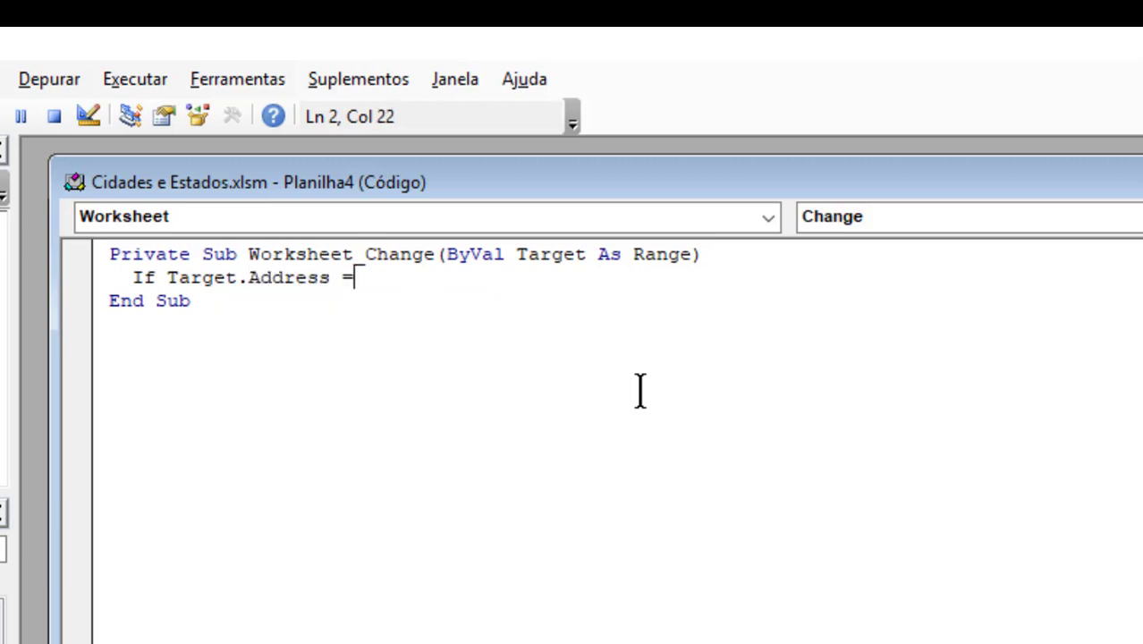
text( "")
text($)
text(B$)
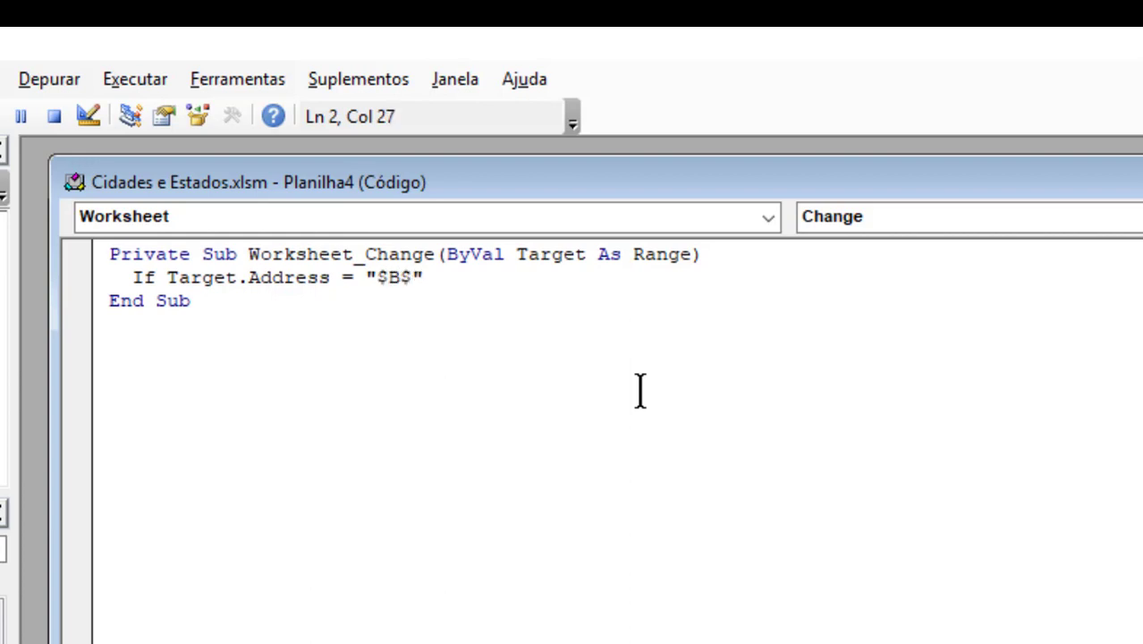
text(2" Then)
key(Return)
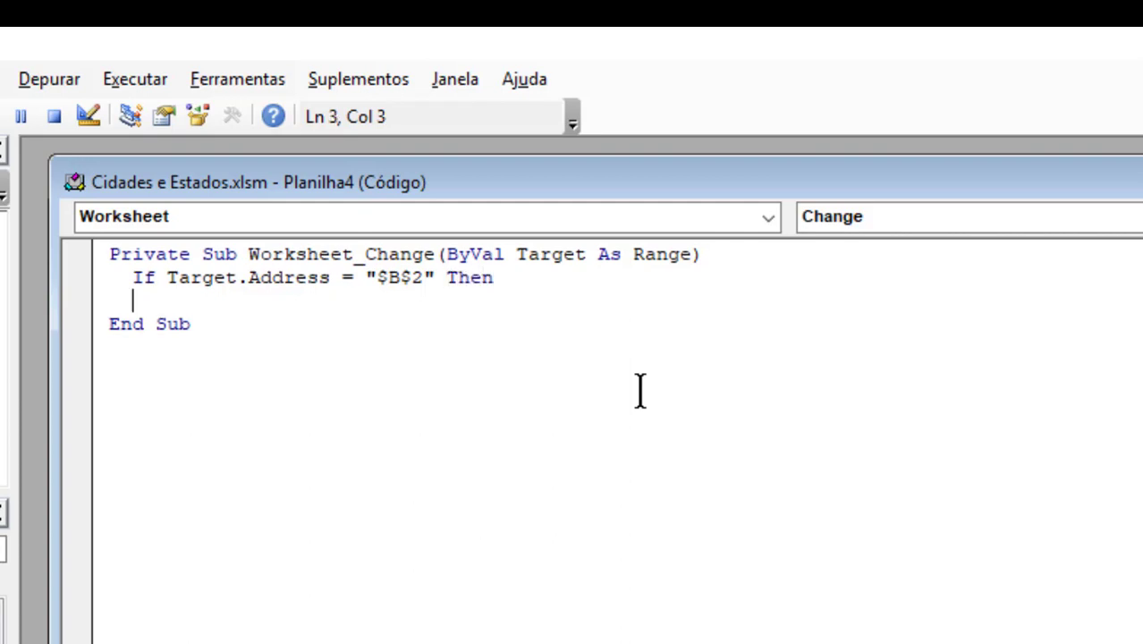
Step: Close the If block with End If and add an indented empty line inside it
text(End If)
key(Home)
key(Return)
key(Up)
key(Tab)
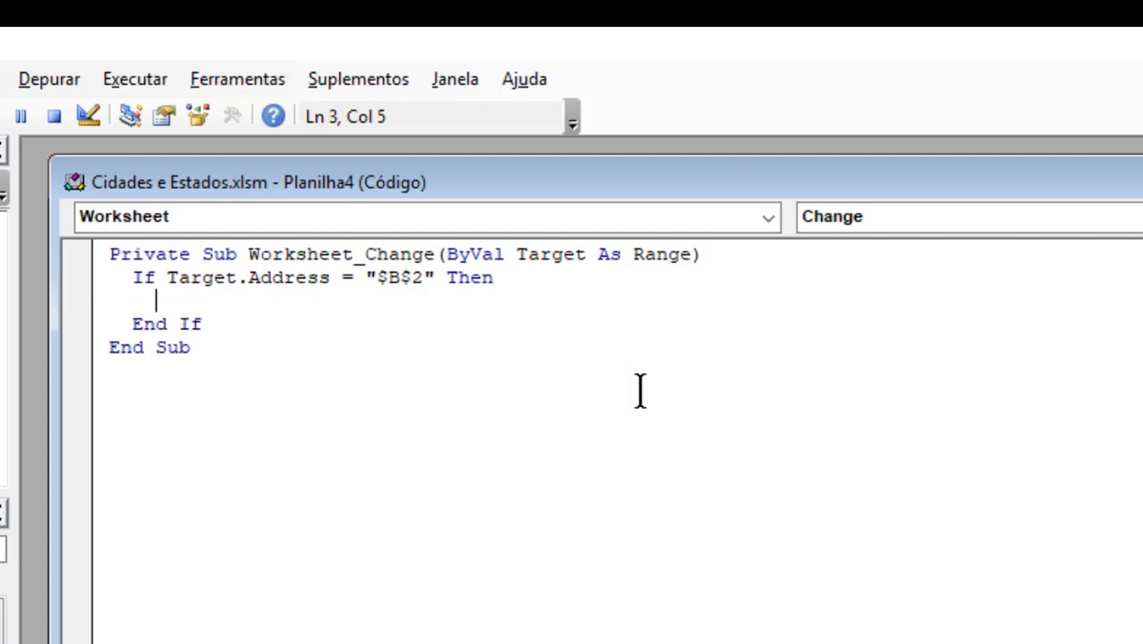
Step: Write Range("C2").ClearContents as the statement inside the If block
text(Range()
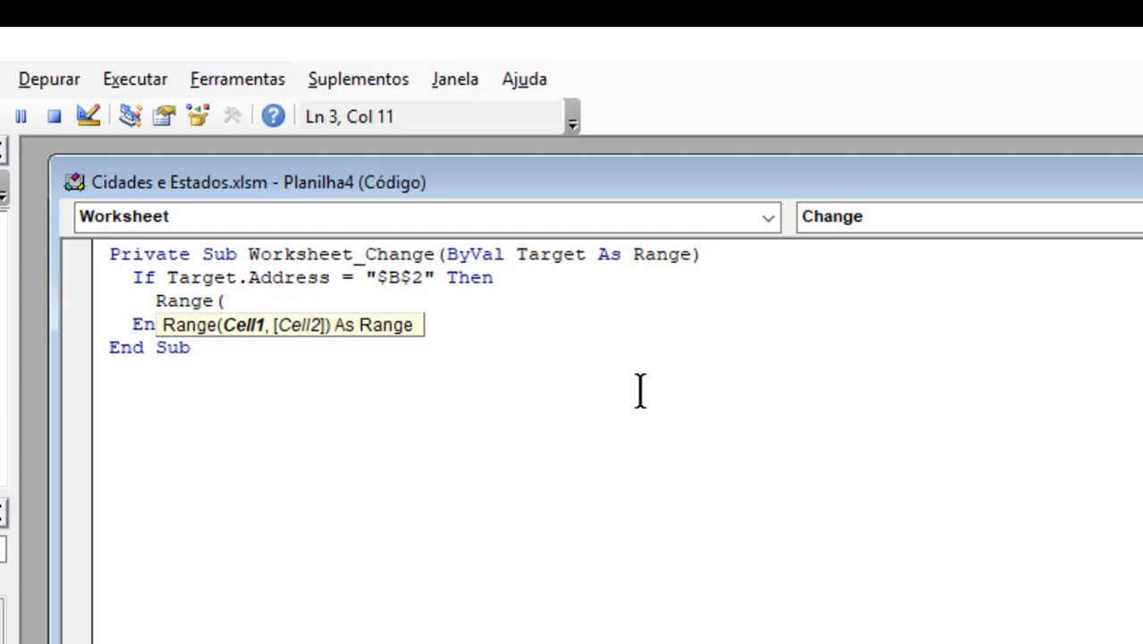
text("C@)
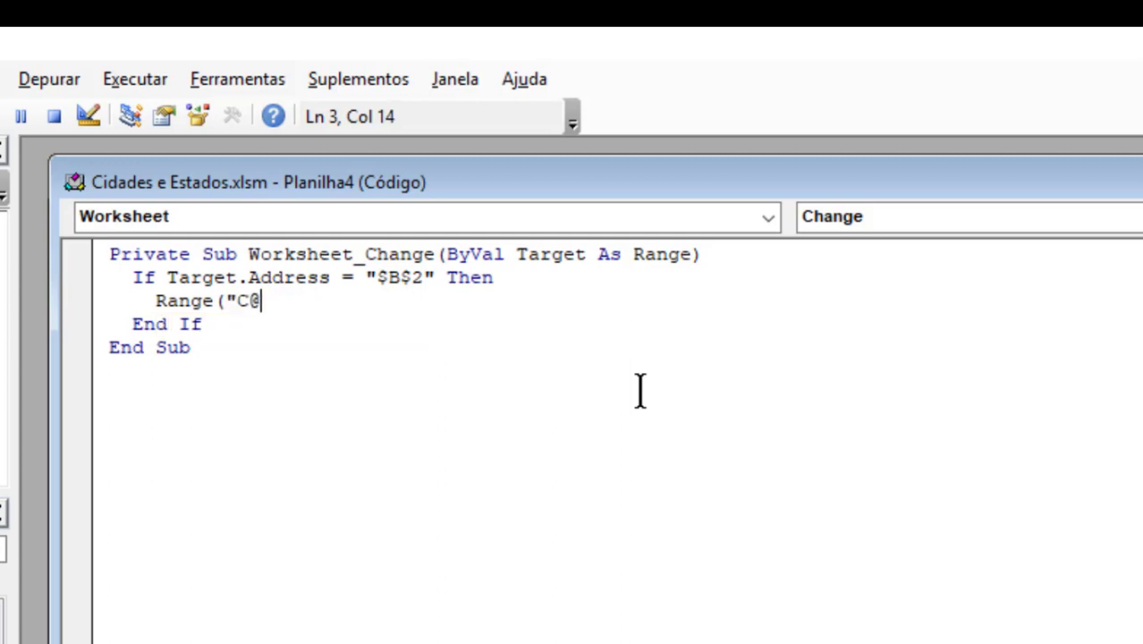
key(BackSpace)
text(2").)
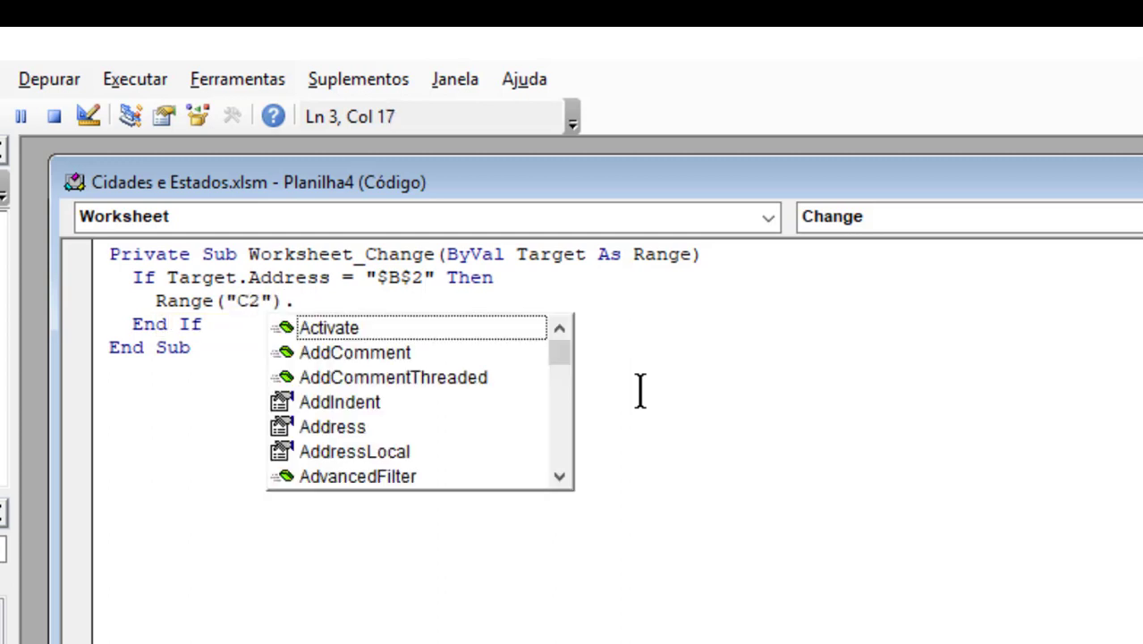
text(clear)
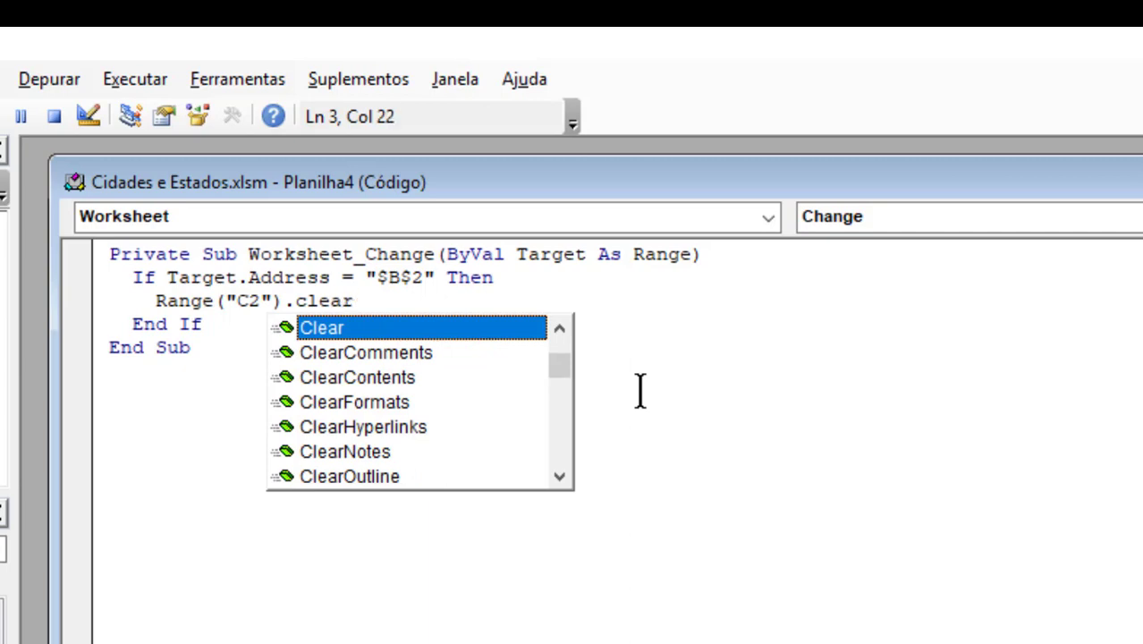
key(Down)
key(Down)
key(Tab)
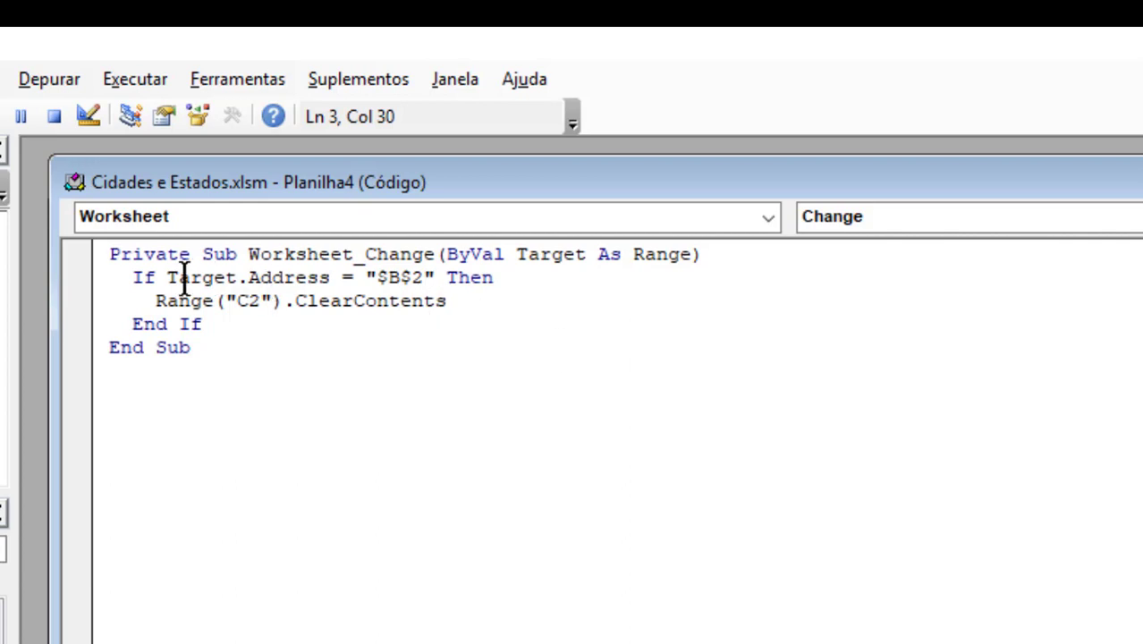
Step: Review the Worksheet_Change code, highlighting the Target.Address condition, the Change event name and the C2 reference
drag(168, 278, 455, 295)
click(380, 277)
click(465, 279)
click(374, 254)
click(365, 254)
drag(366, 254, 435, 255)
click(439, 255)
click(451, 302)
drag(177, 281, 444, 280)
click(446, 279)
drag(231, 306, 265, 306)
click(265, 306)
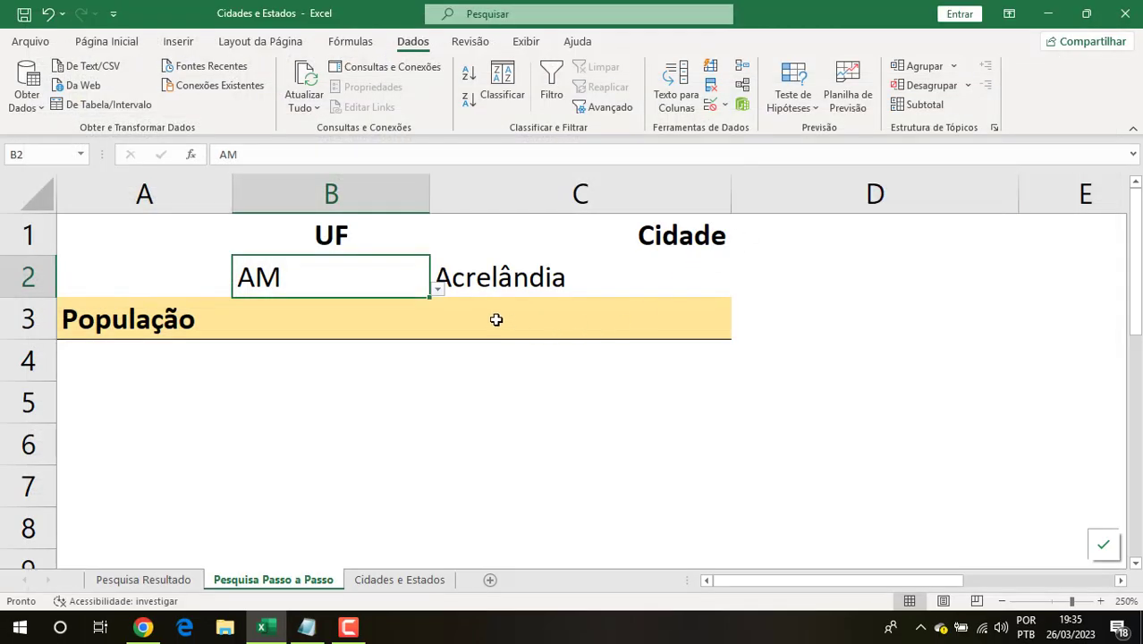
Step: Return to the Pesquisa Passo a Passo sheet, set the UF in B2 to CE and check the Cidade cell C2
click(591, 284)
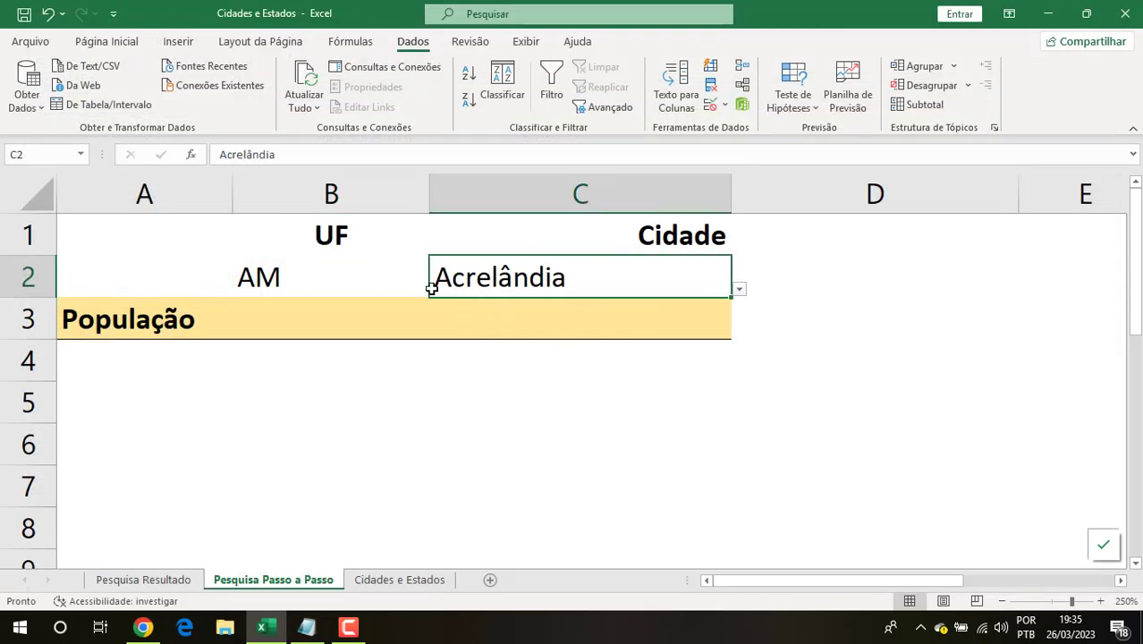
click(398, 280)
click(437, 290)
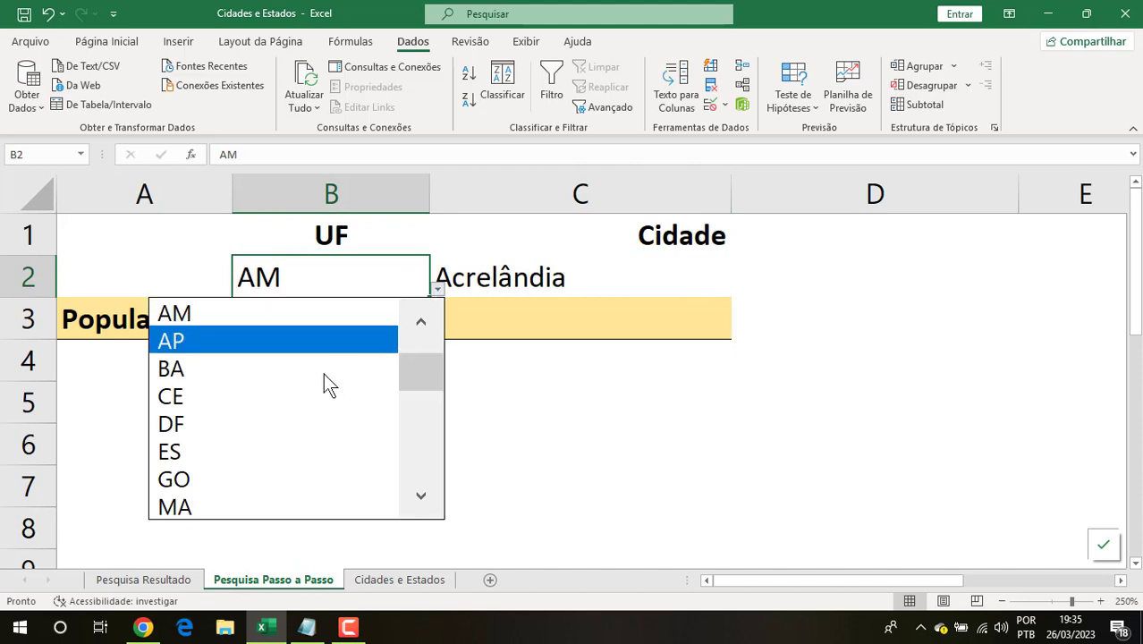
click(291, 394)
click(508, 281)
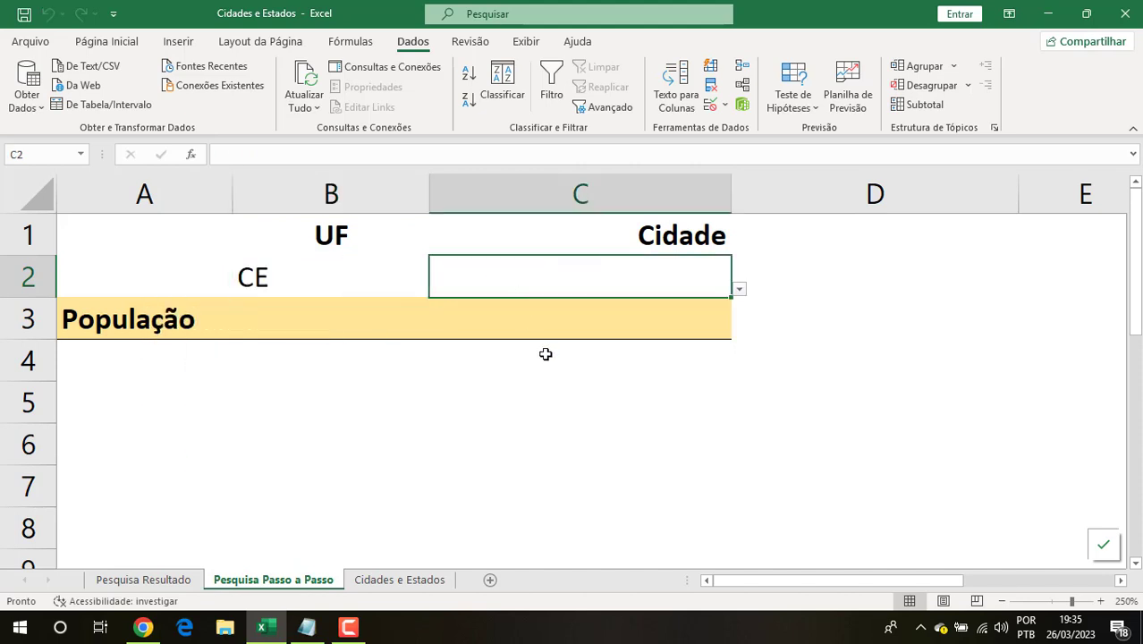
click(374, 281)
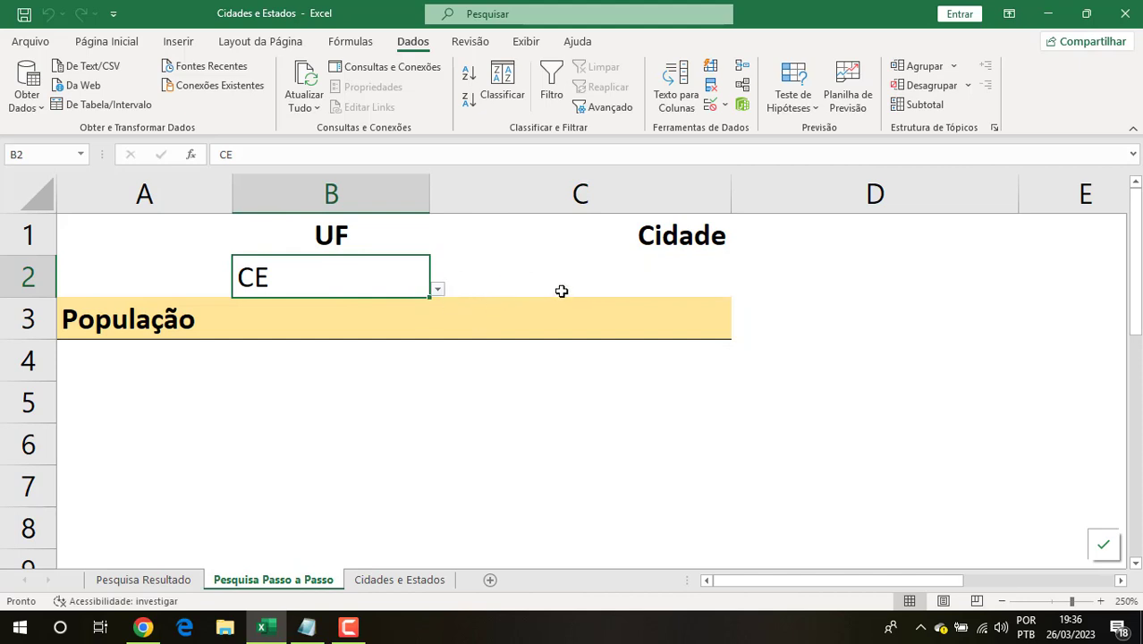
click(516, 296)
click(333, 325)
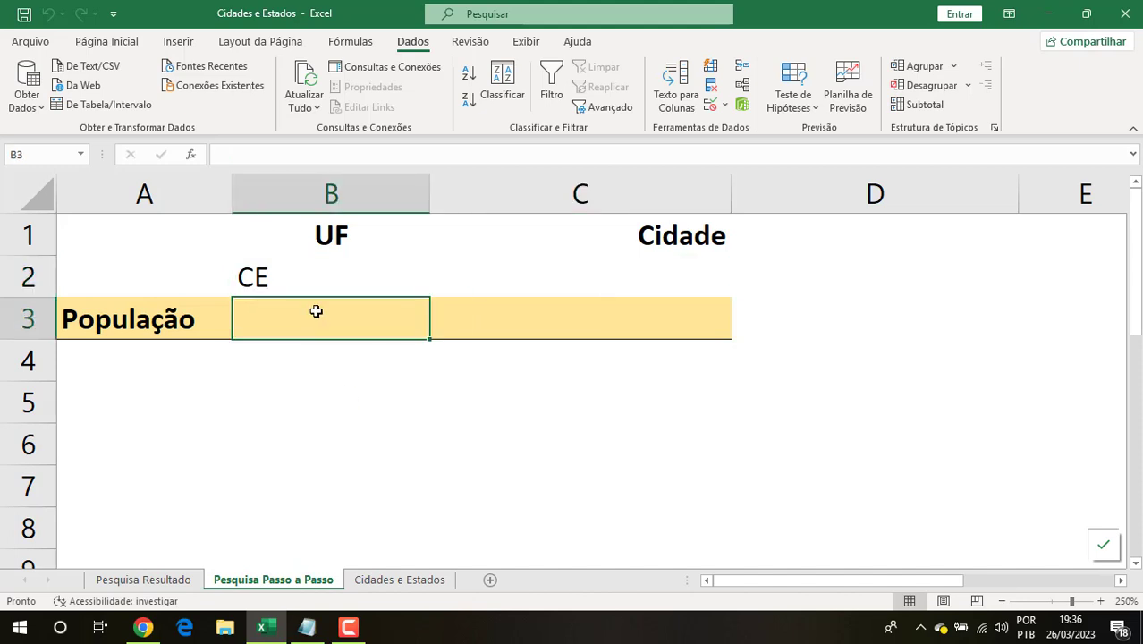
Step: Centre the UF value in cell B2 horizontally
click(301, 283)
click(134, 41)
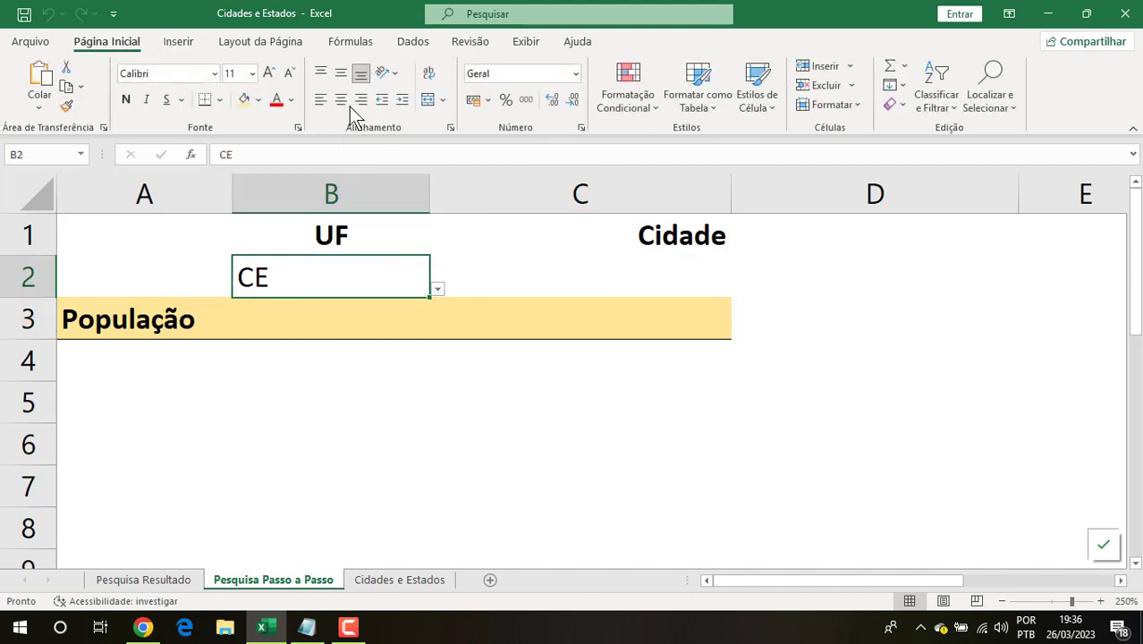
click(339, 99)
Step: Begin a formula in the População cell B3 with =SOMA(INDIRETO("B2
click(358, 327)
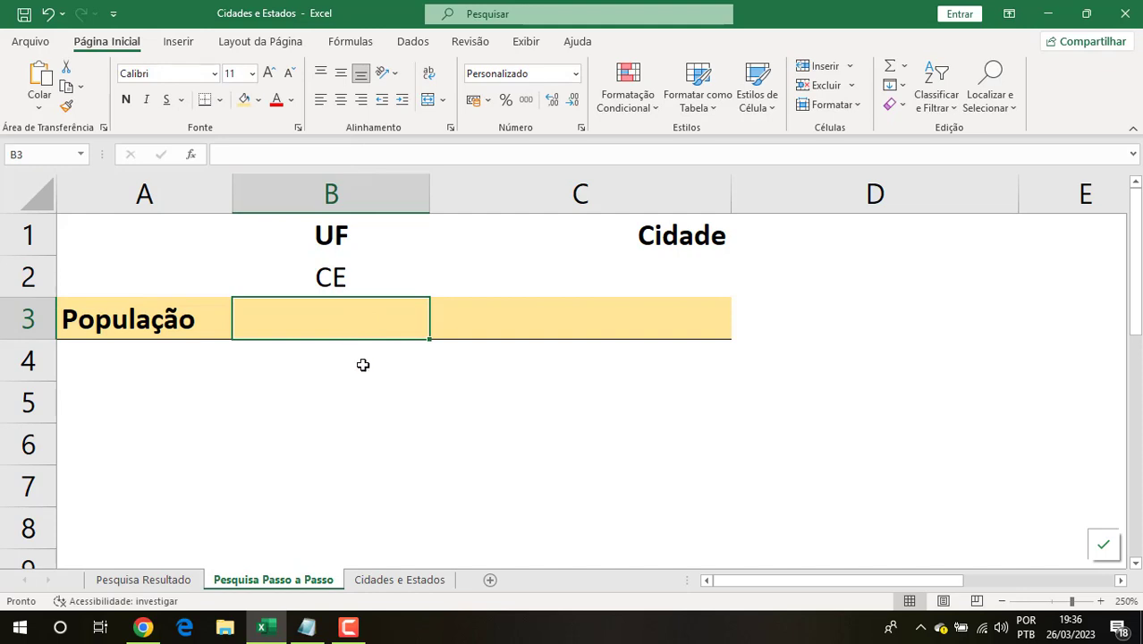
text(SO)
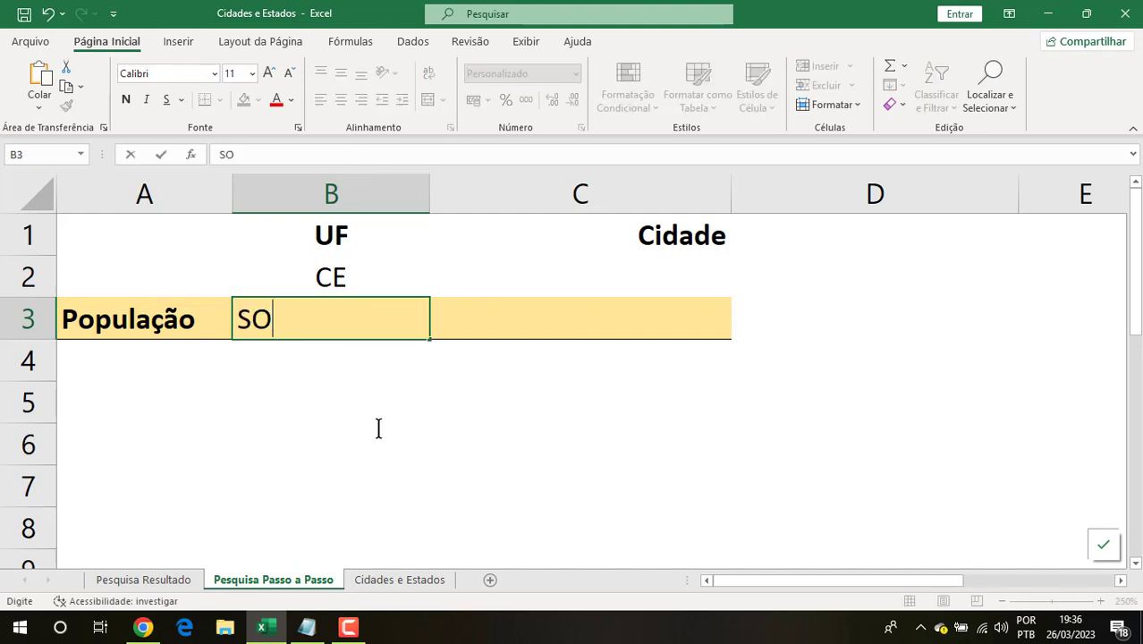
key(BackSpace)
key(BackSpace)
text(=SOMA(INDIRETO)
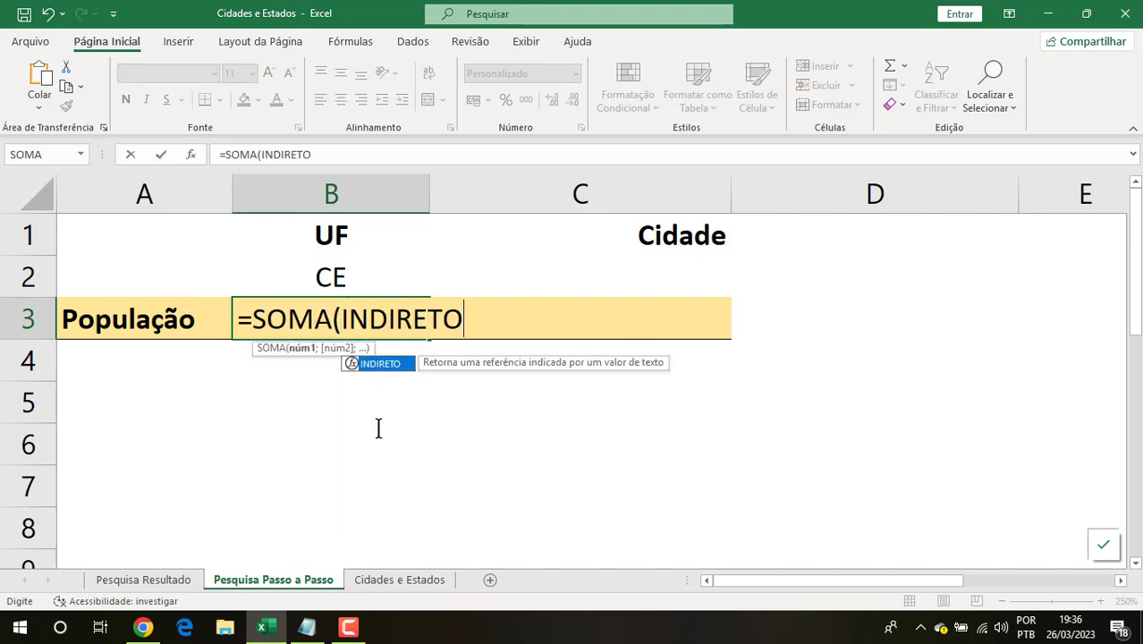
text(()
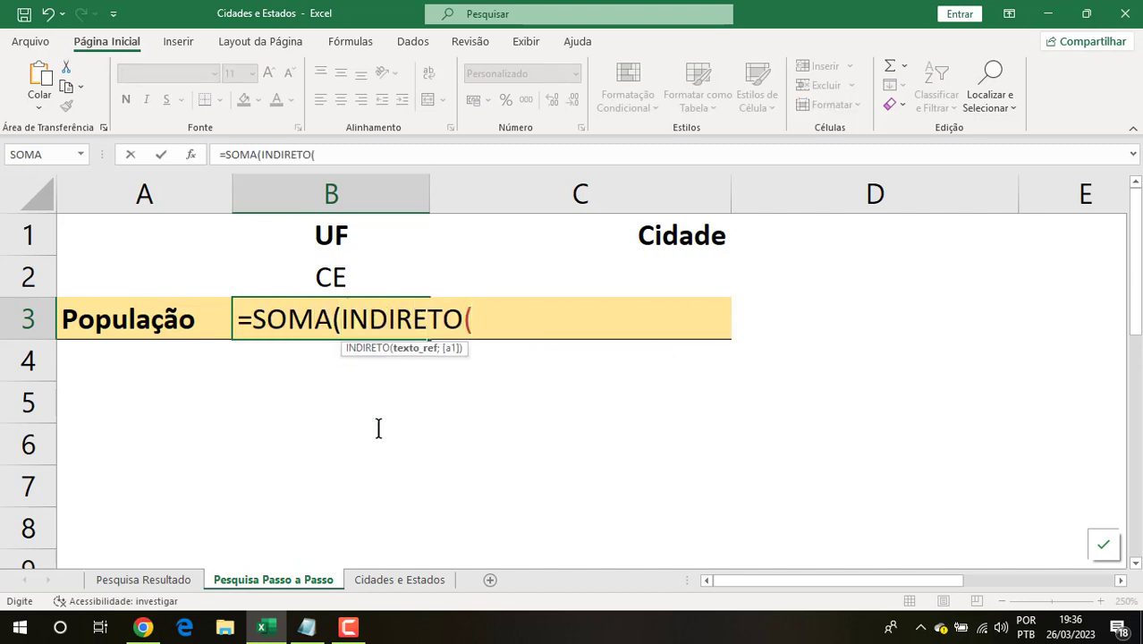
text("b)
key(BackSpace)
text(B2)
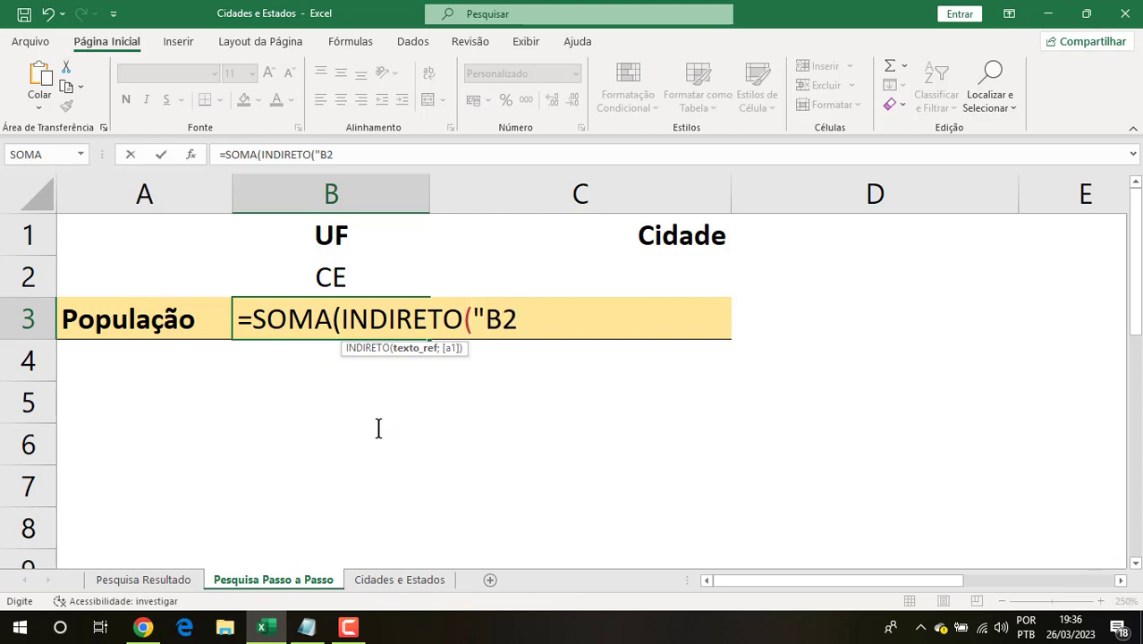
Step: Close the INDIRETO reference and append &"[#Tudo]" with a closing parenthesis to the B3 formula
text(")&)
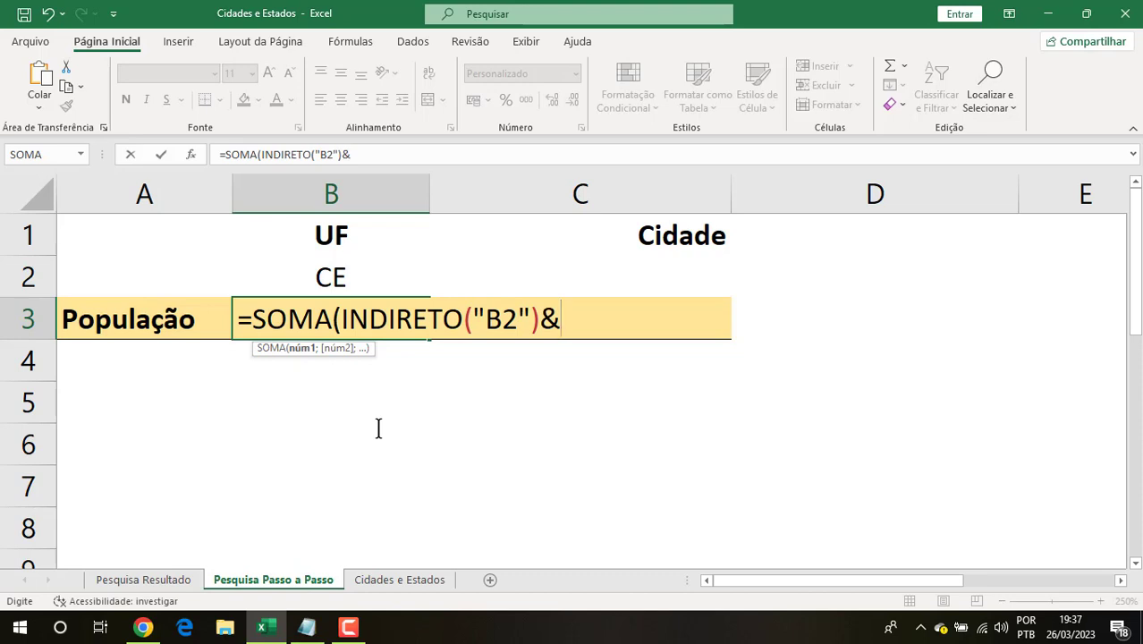
text("[#TUDO)
drag(674, 319, 605, 317)
key(BackSpace)
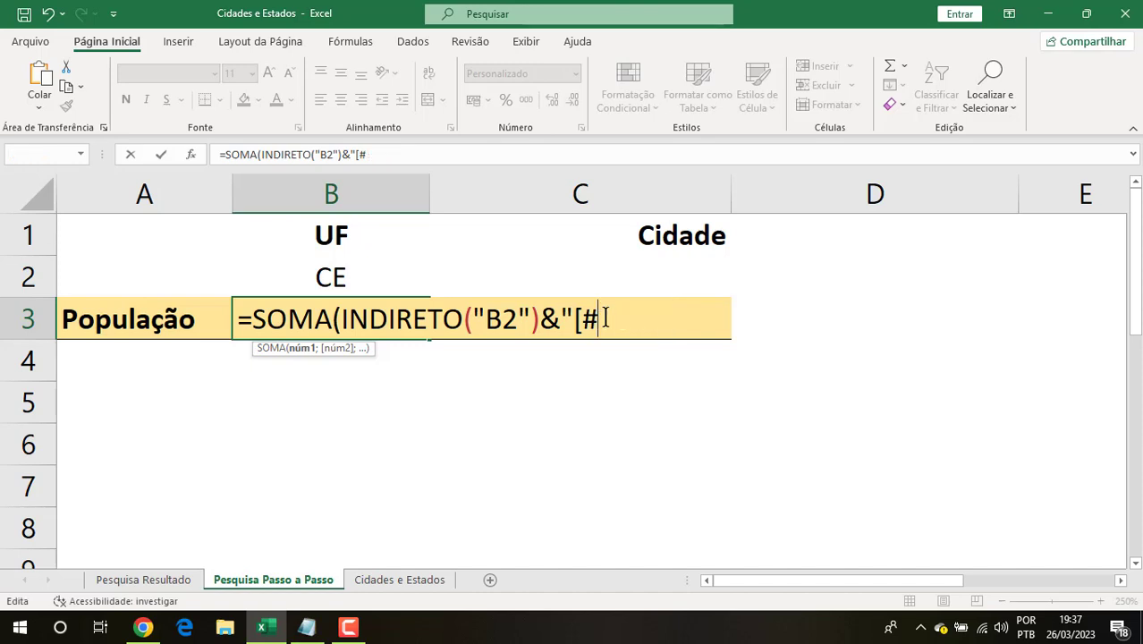
text(Tudo])
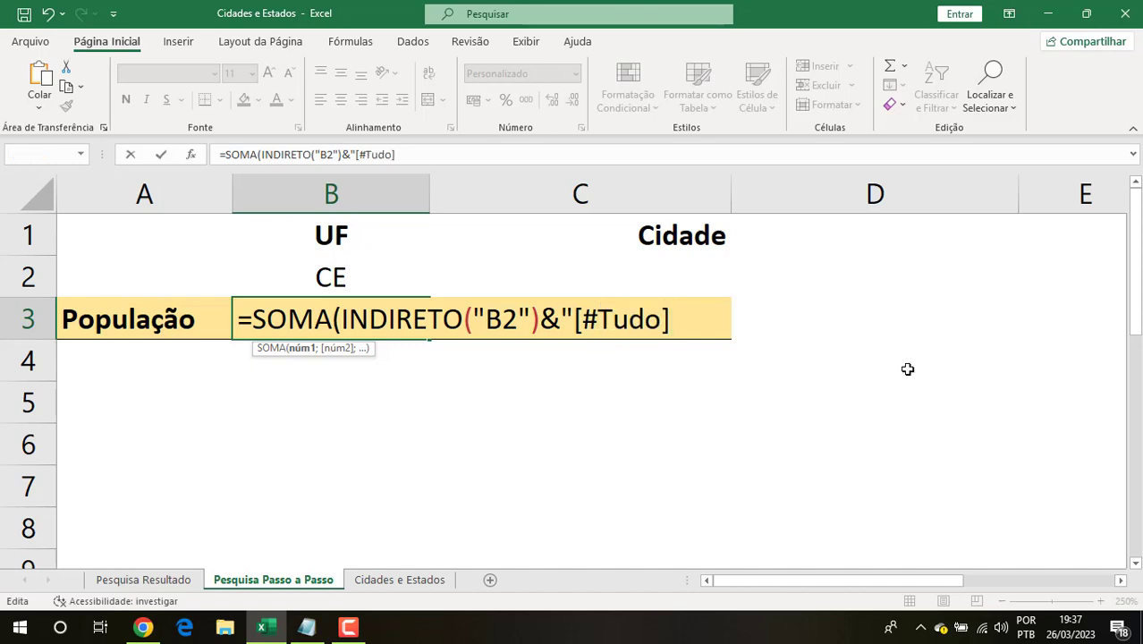
text("))
Step: Nest the SOMA argument in a second INDIRETO and enter =SOMA(INDIRETO(INDIRETO("B2")&"[#Tudo]")) in B3
drag(339, 319, 684, 319)
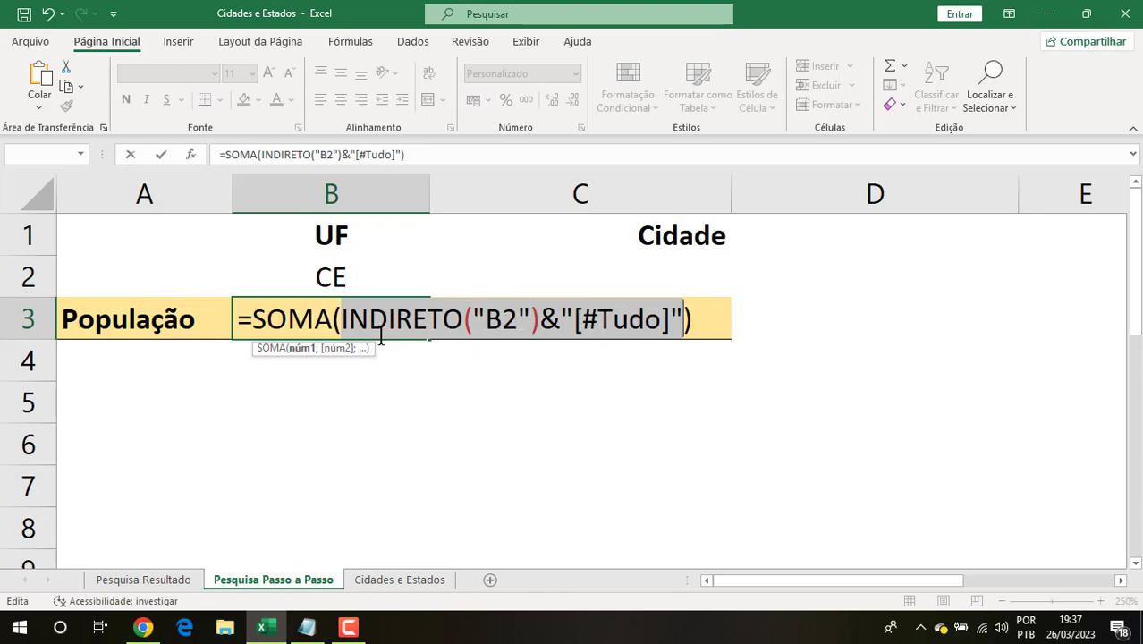
key(Left)
text(IND)
key(Tab)
click(823, 319)
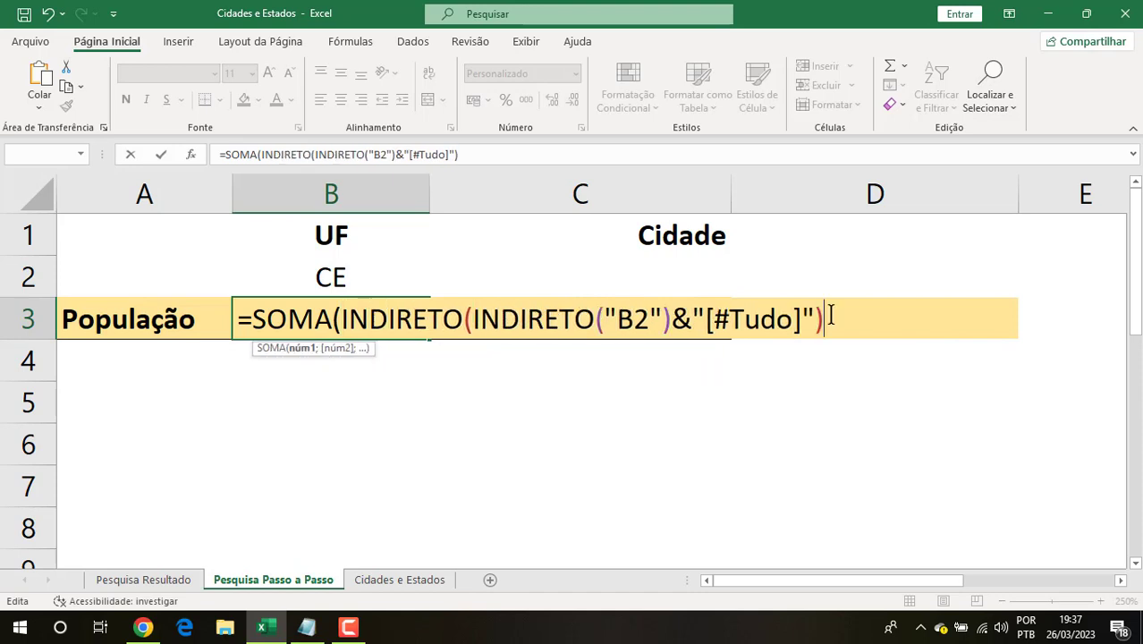
text())
key(Return)
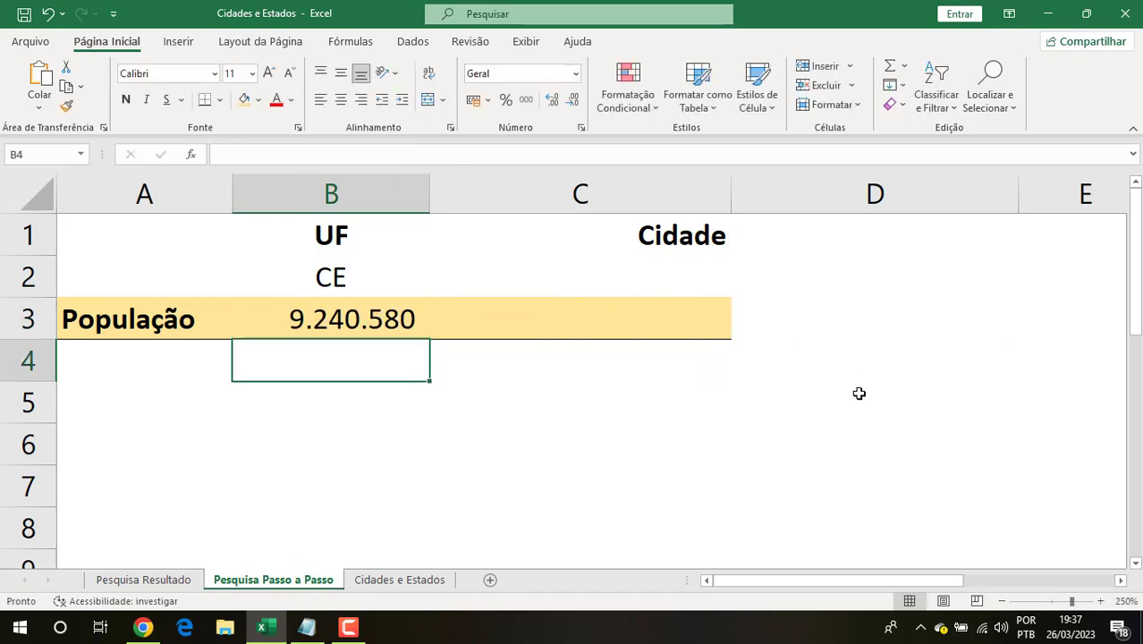
Step: Set the UF in B2 to AL and check the population total in B3
click(400, 320)
click(395, 281)
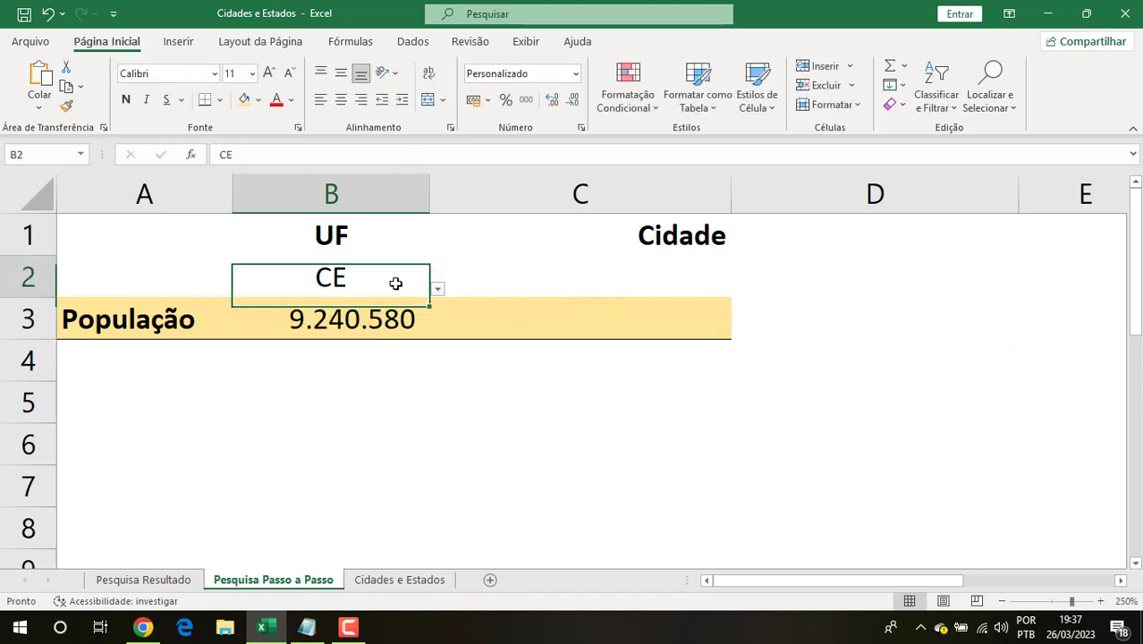
click(438, 289)
drag(420, 371, 421, 358)
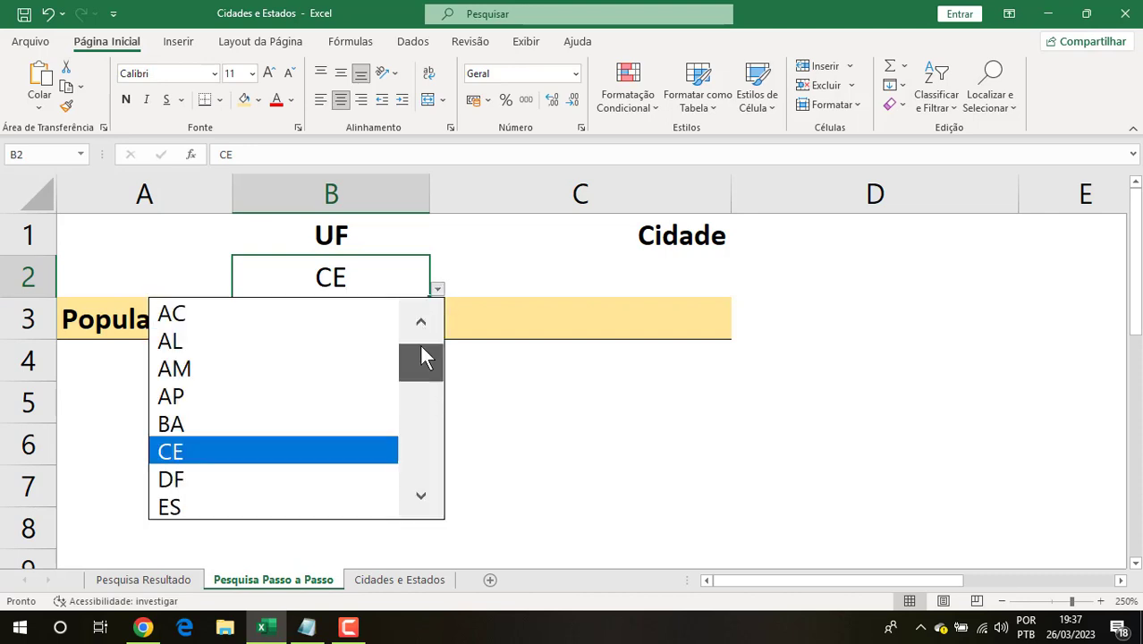
click(339, 345)
drag(319, 328, 376, 331)
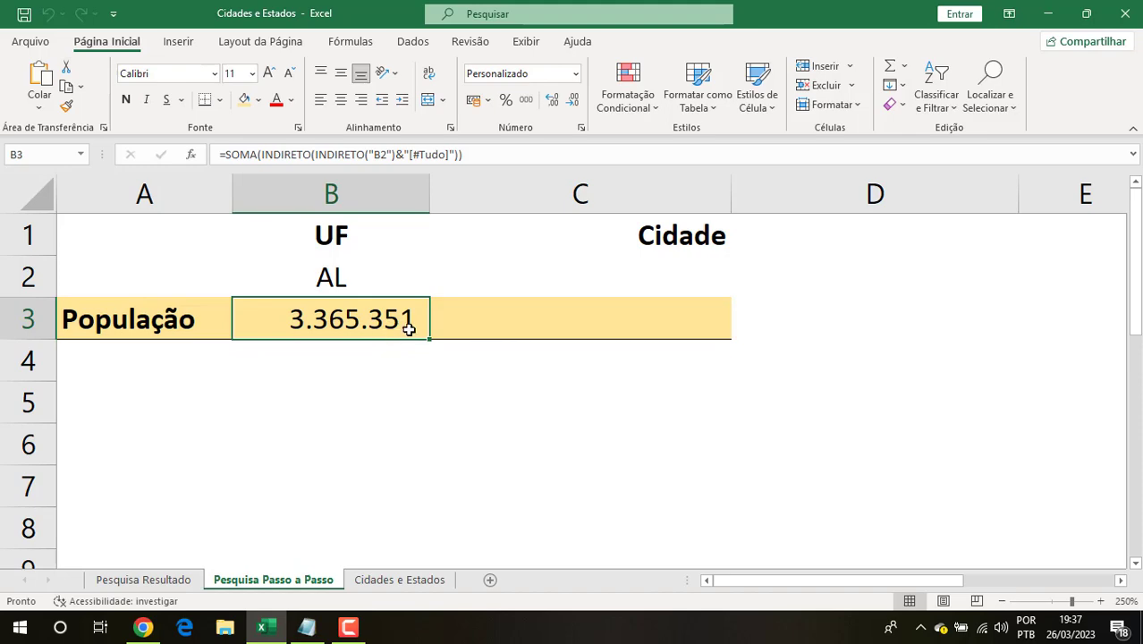
Step: Check the AL population total against the sum of the AL table's Qtd. Pessoas column on the Cidades e Estados sheet
click(377, 582)
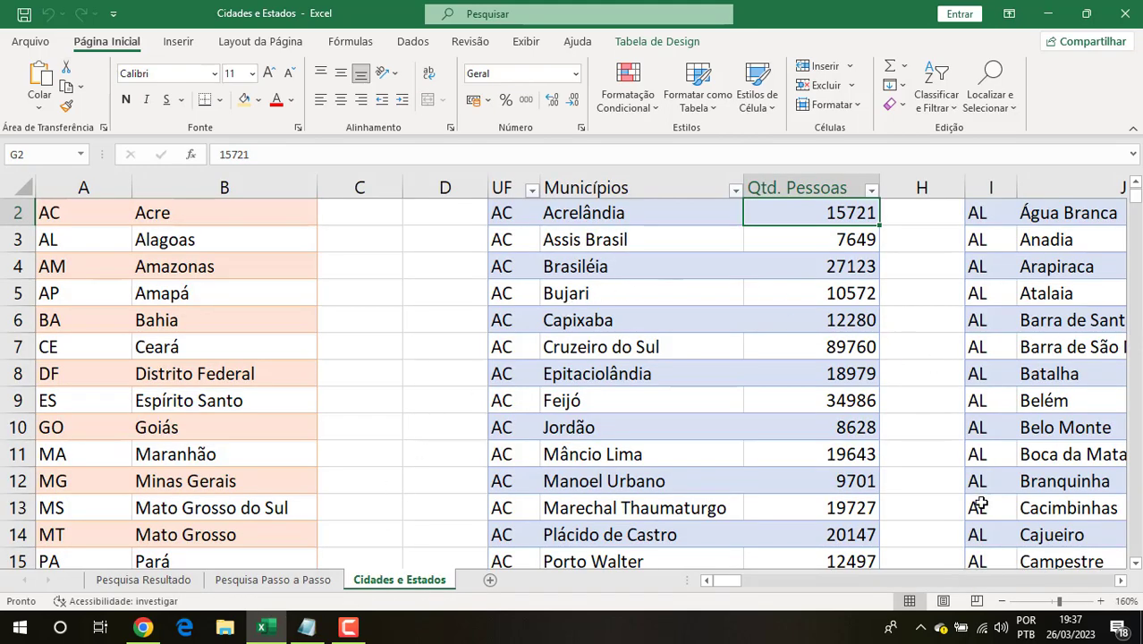
scroll(978, 504, right, 5)
click(888, 217)
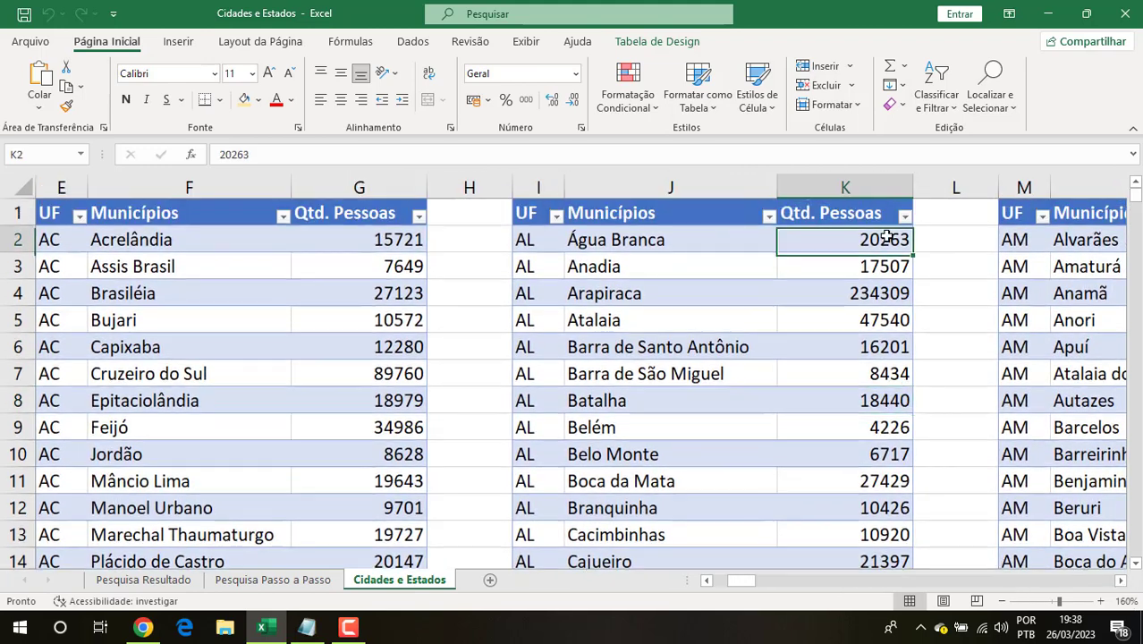
key(ctrl+shift+Down)
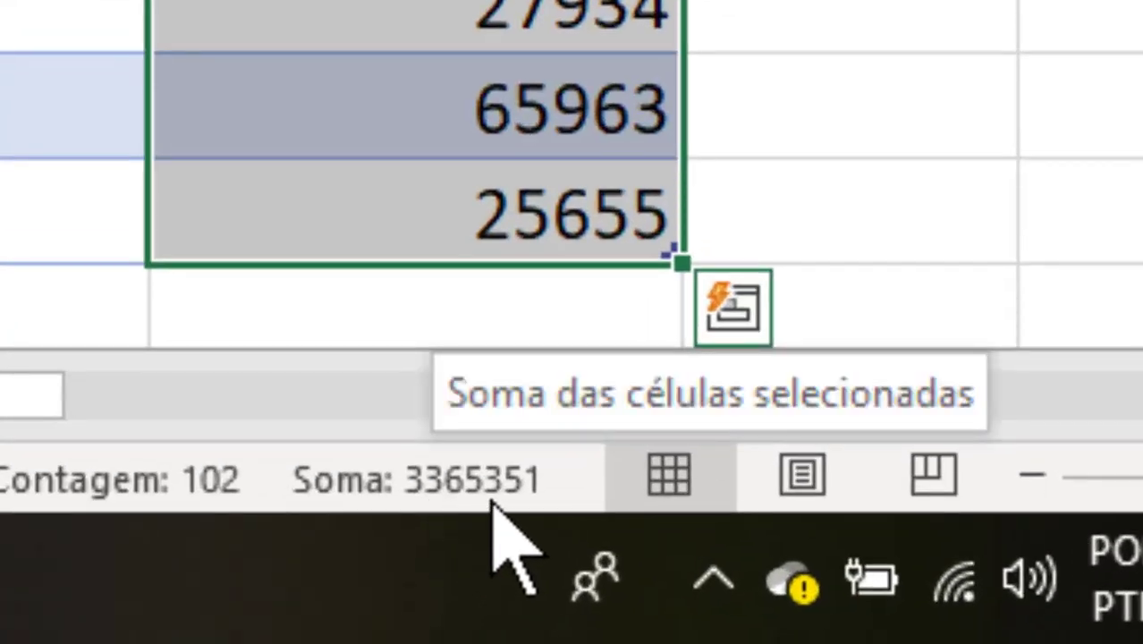
click(248, 586)
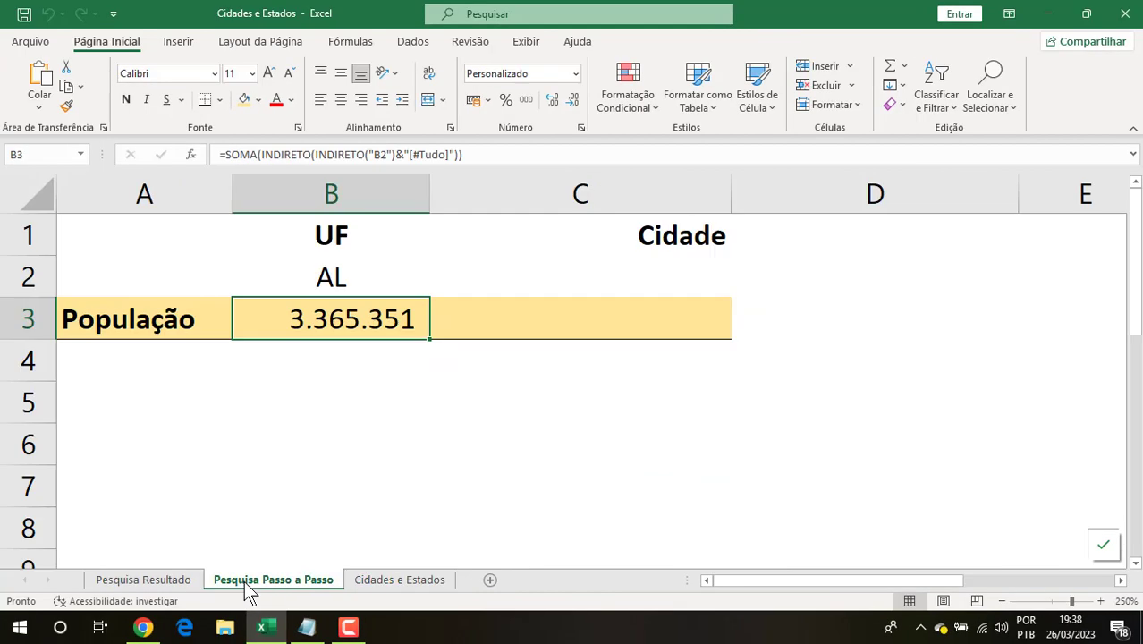
Step: Begin a PROCX formula in C3 of the Pesquisa Passo a Passo sheet with C2 as the lookup value
click(456, 319)
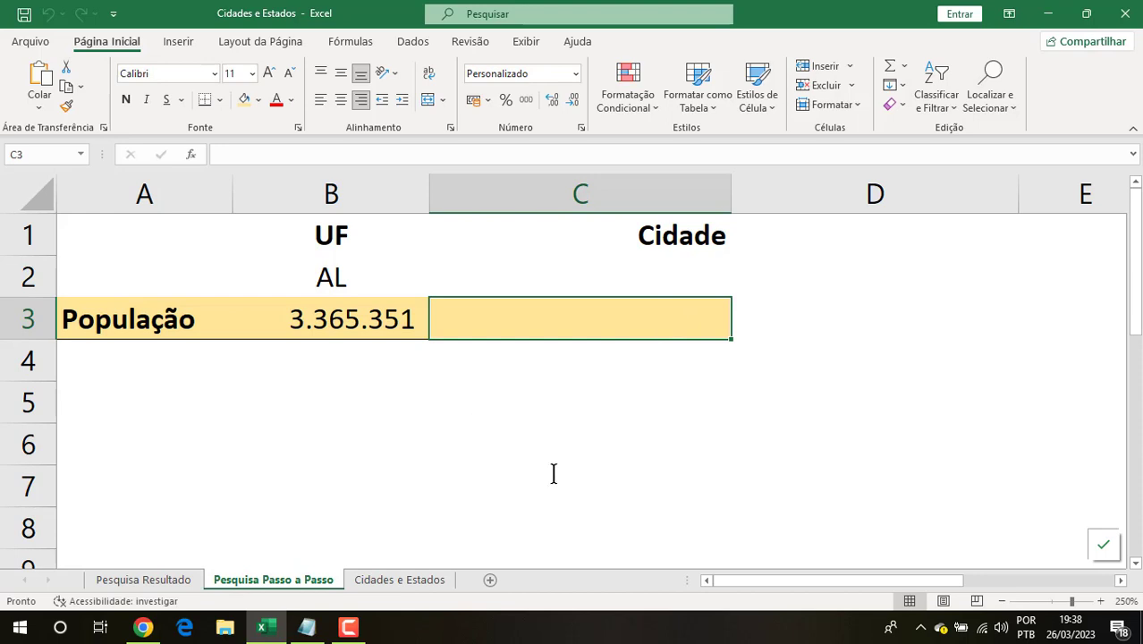
text(=)
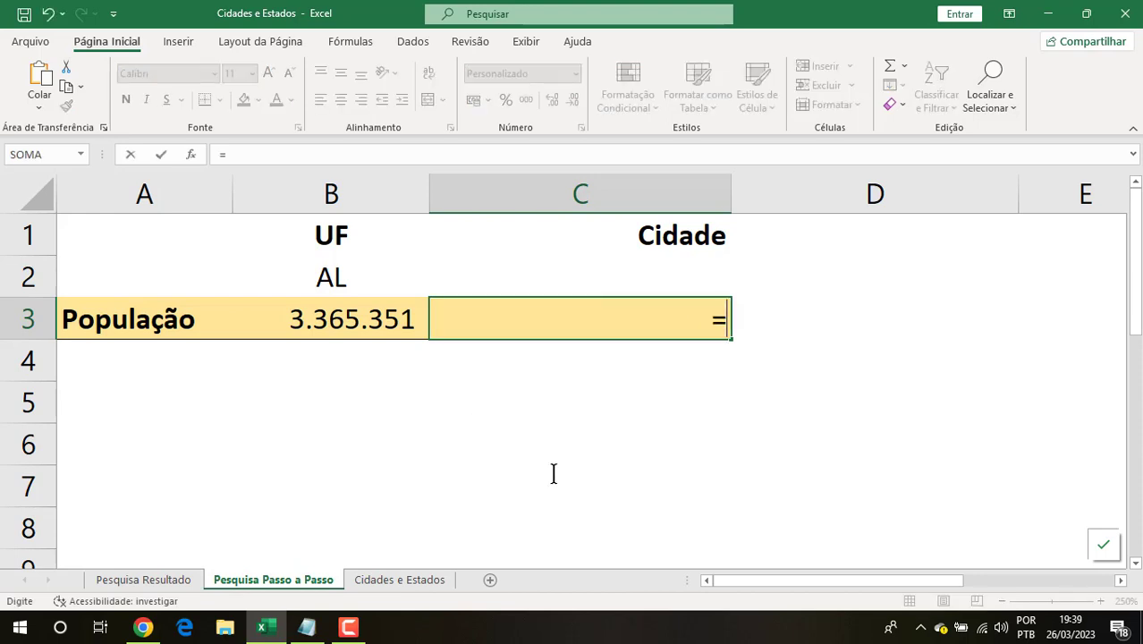
text(PROCX)
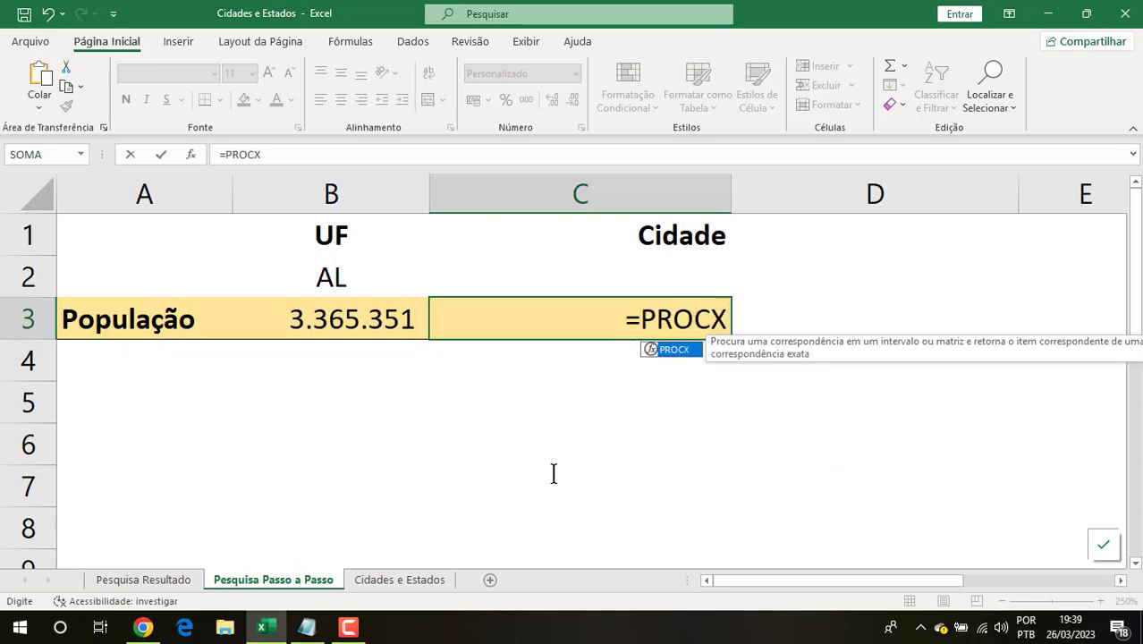
text(()
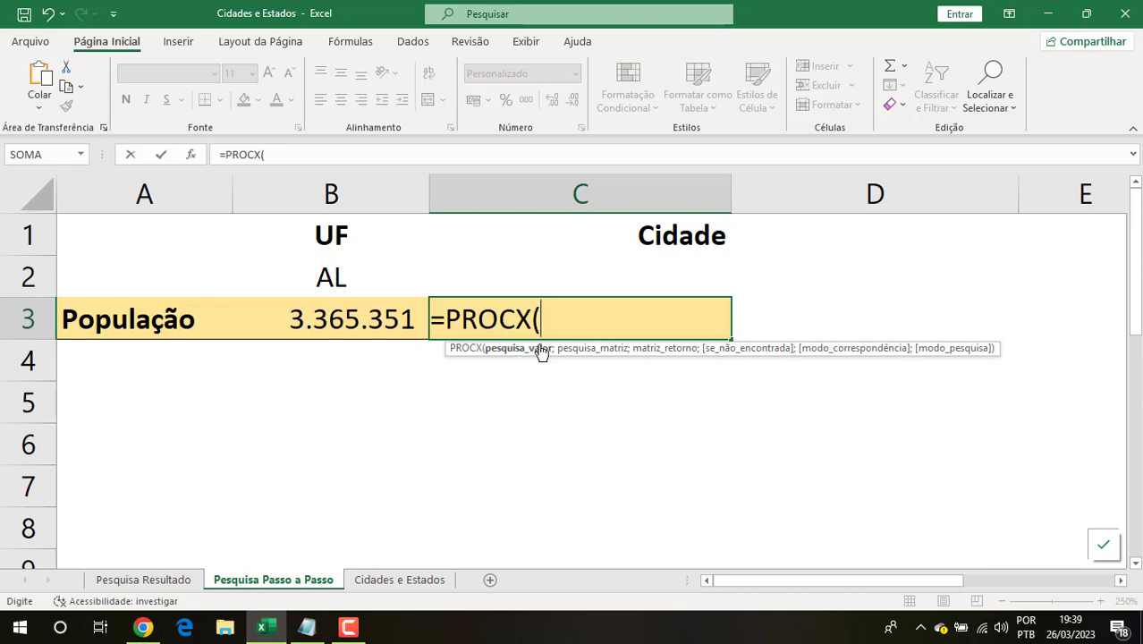
click(570, 278)
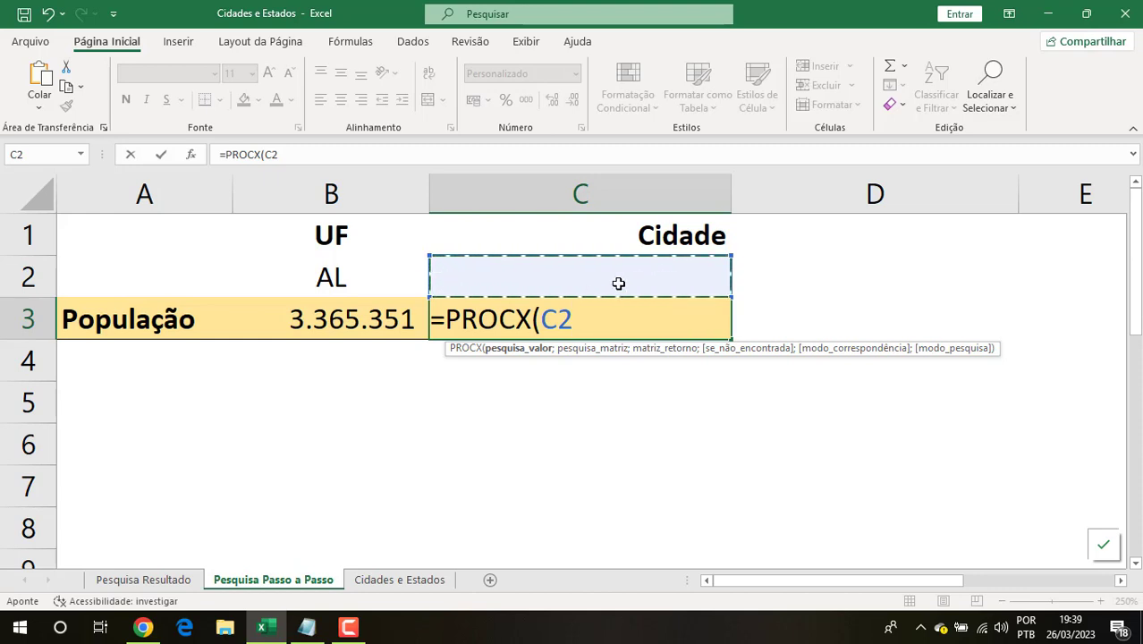
text(;)
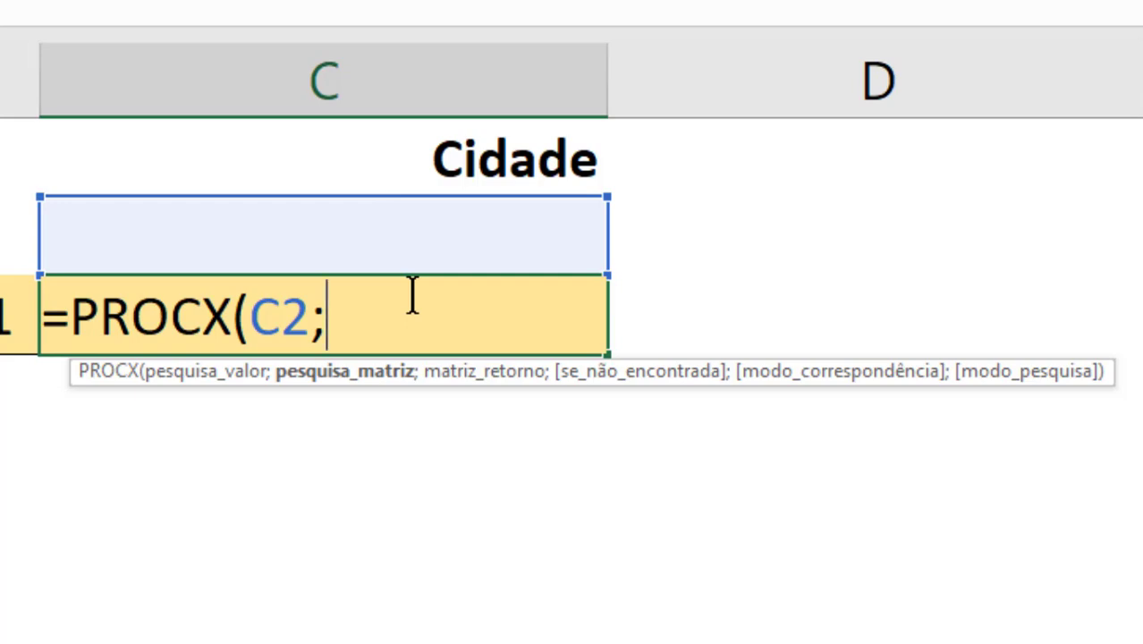
Step: Add INDIRETO("B2")&"[Municípios]" with a closing parenthesis as the lookup array of the C3 formula
text(INDI)
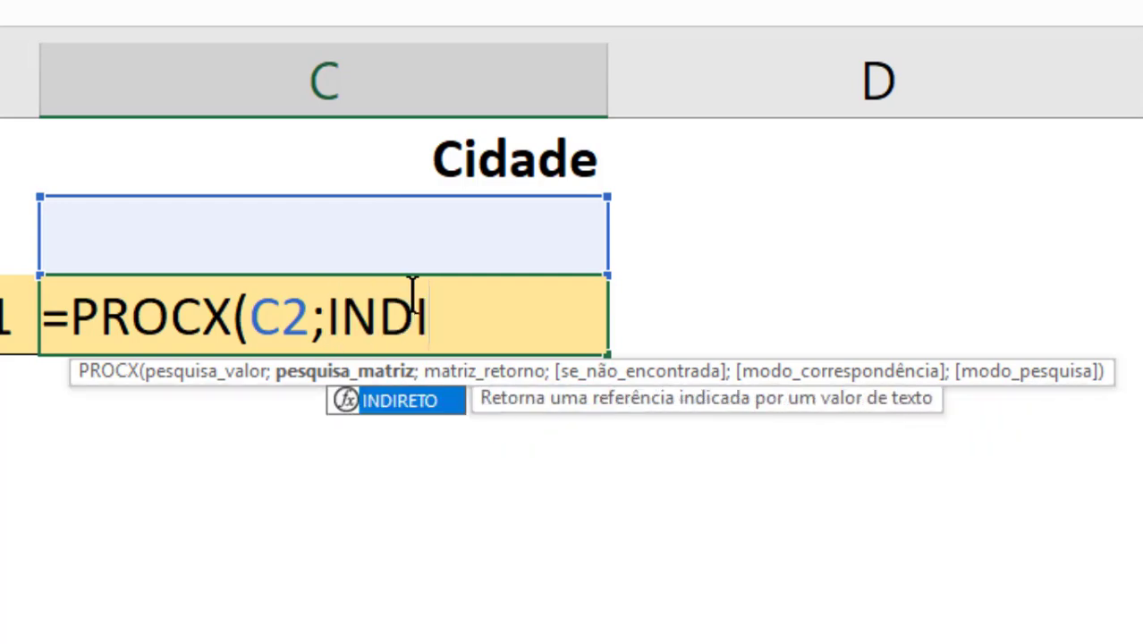
key(Tab)
text("B2)
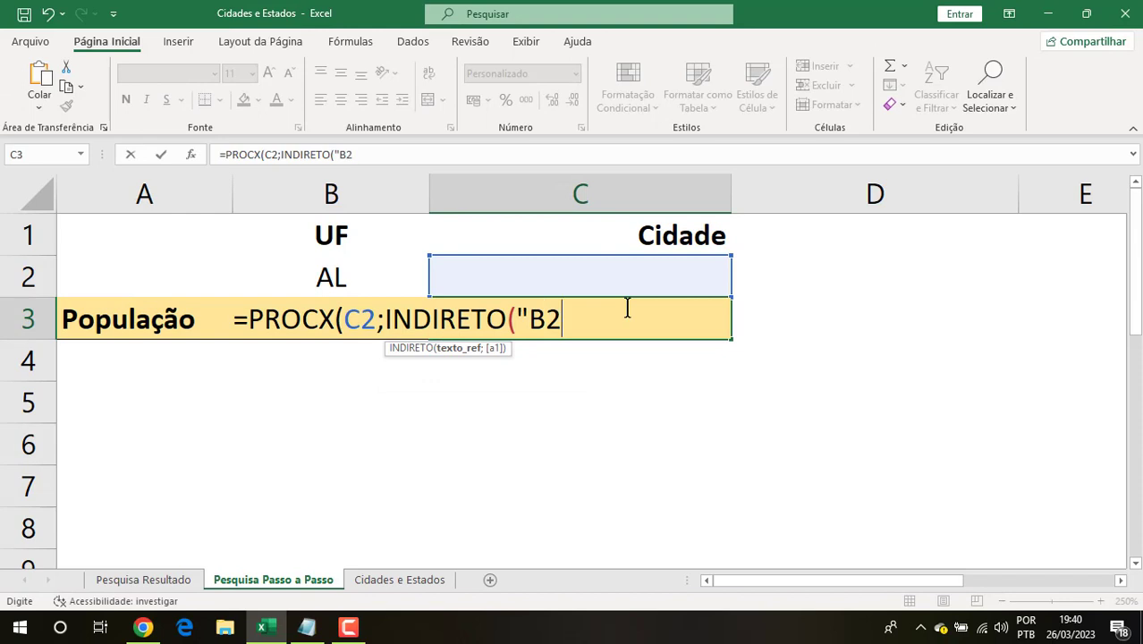
text(")&"[)
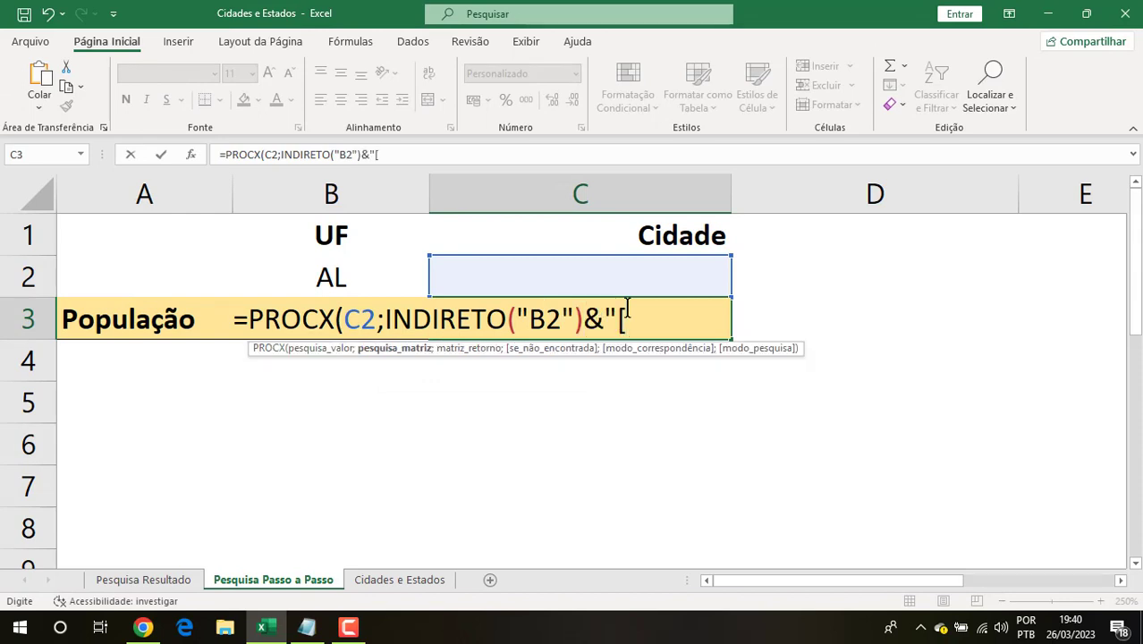
text(Municípios)
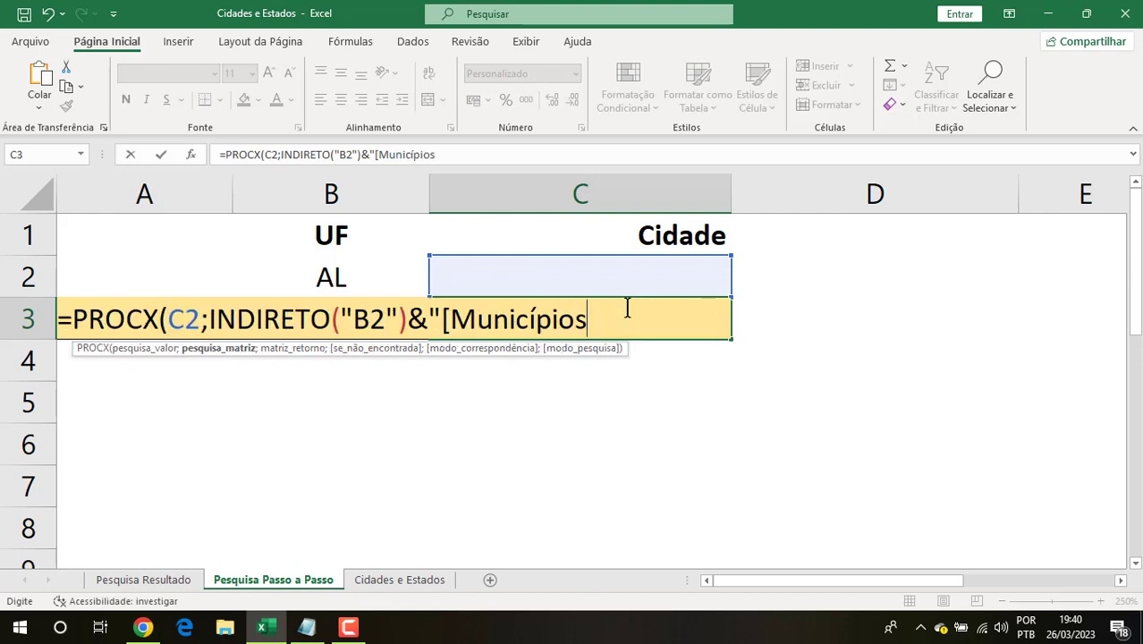
text(]"))
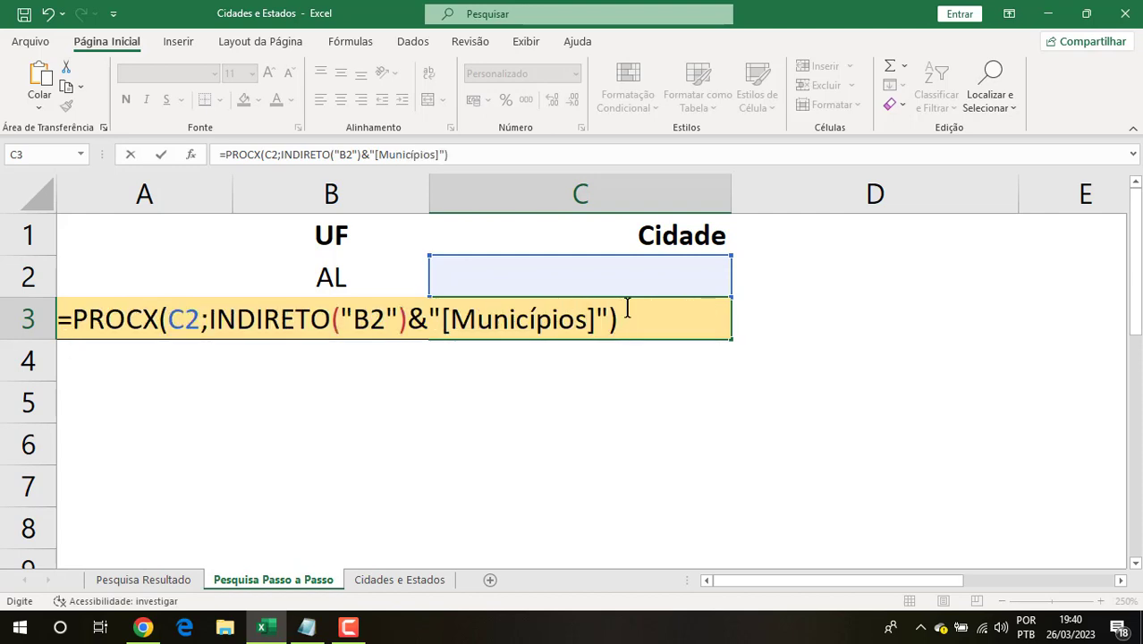
Step: Nest the Municípios lookup array in a second INDIRETO within the C3 formula, adding its closing parenthesis
click(208, 320)
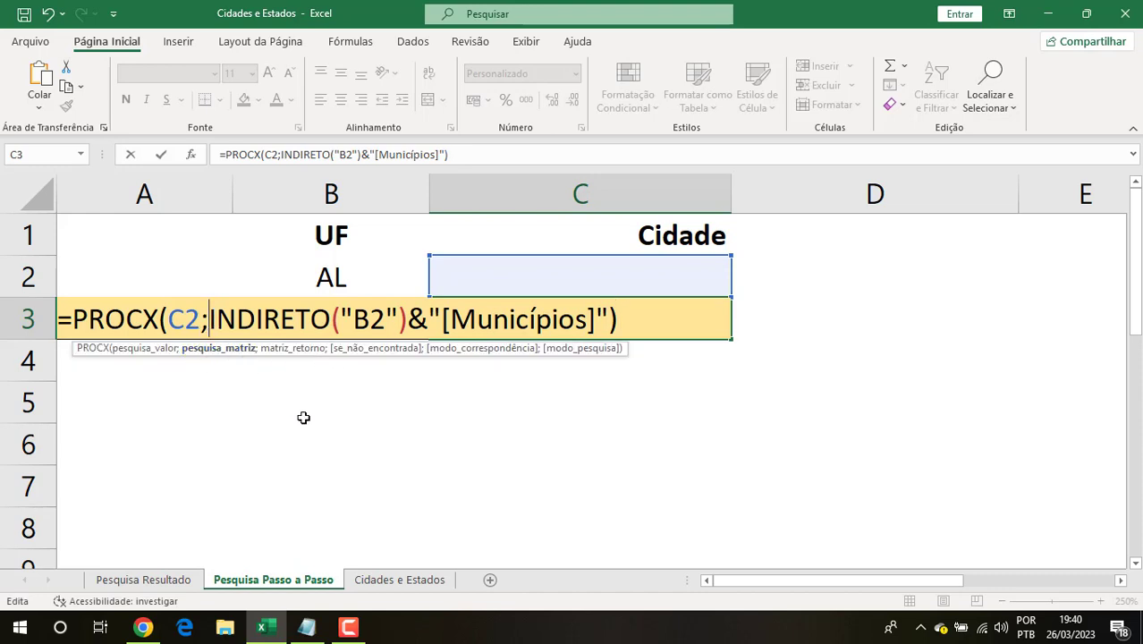
text(I)
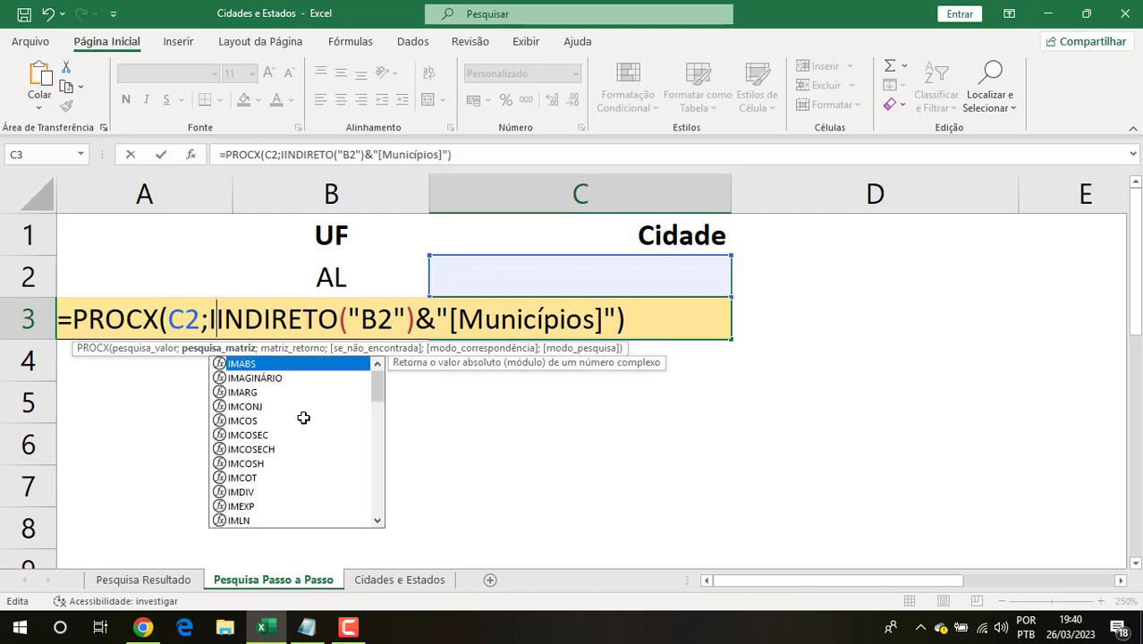
text(ndiret)
key(Tab)
click(273, 359)
text())
key(Left)
Step: Add INDIRETO("B2")&"[Qtd. Pessoas]" as the return array of the PROCX formula in C3
text(;)
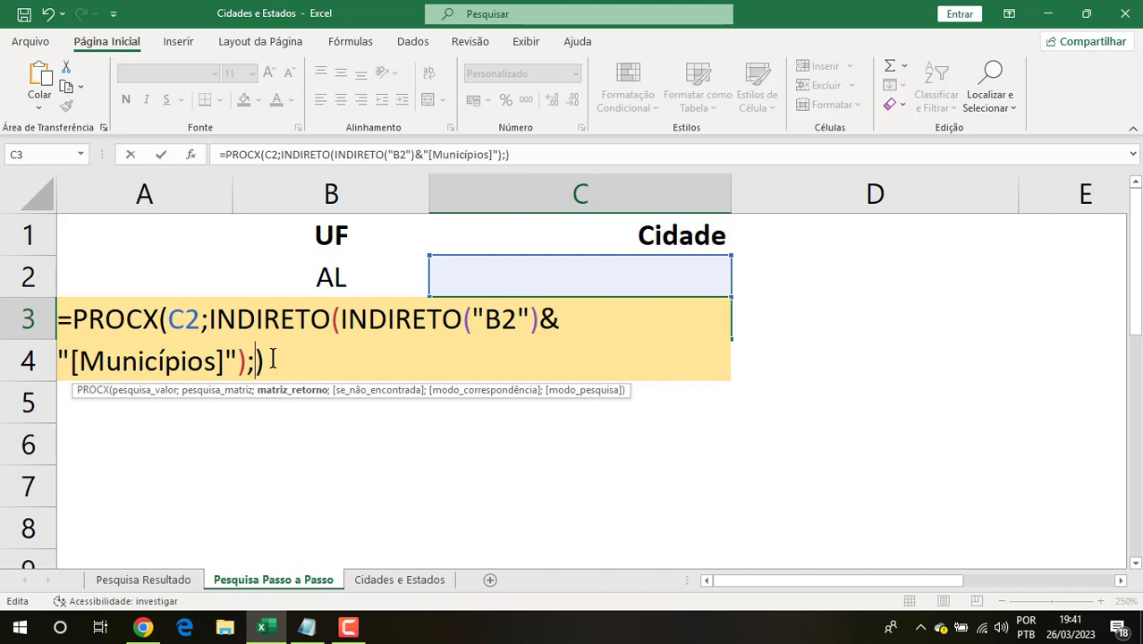
text(IND)
key(Tab)
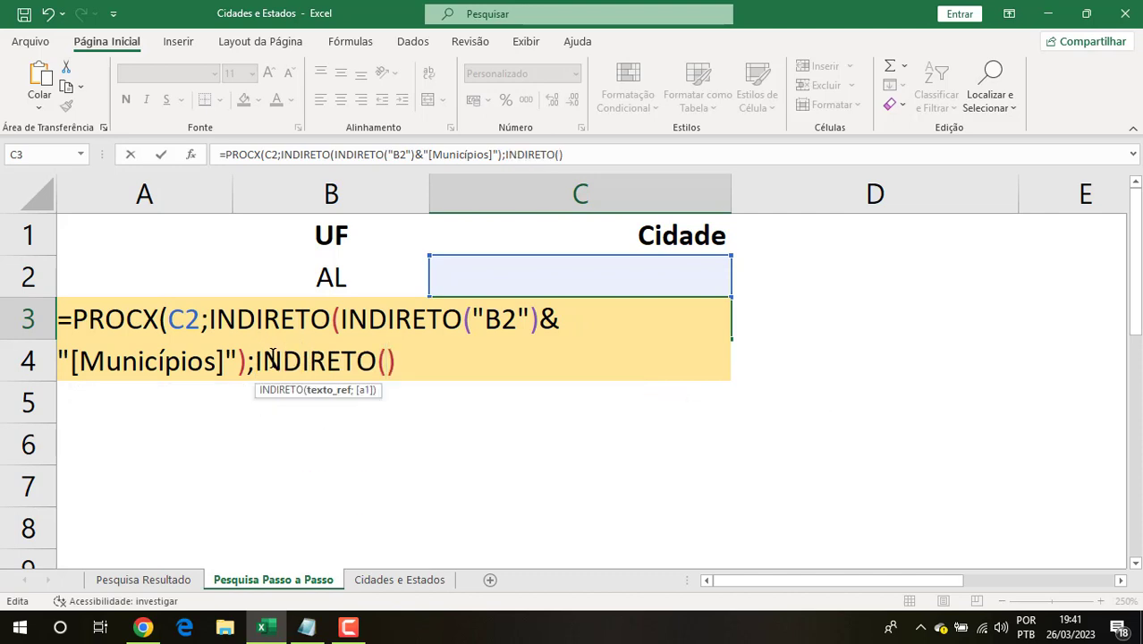
text("B)
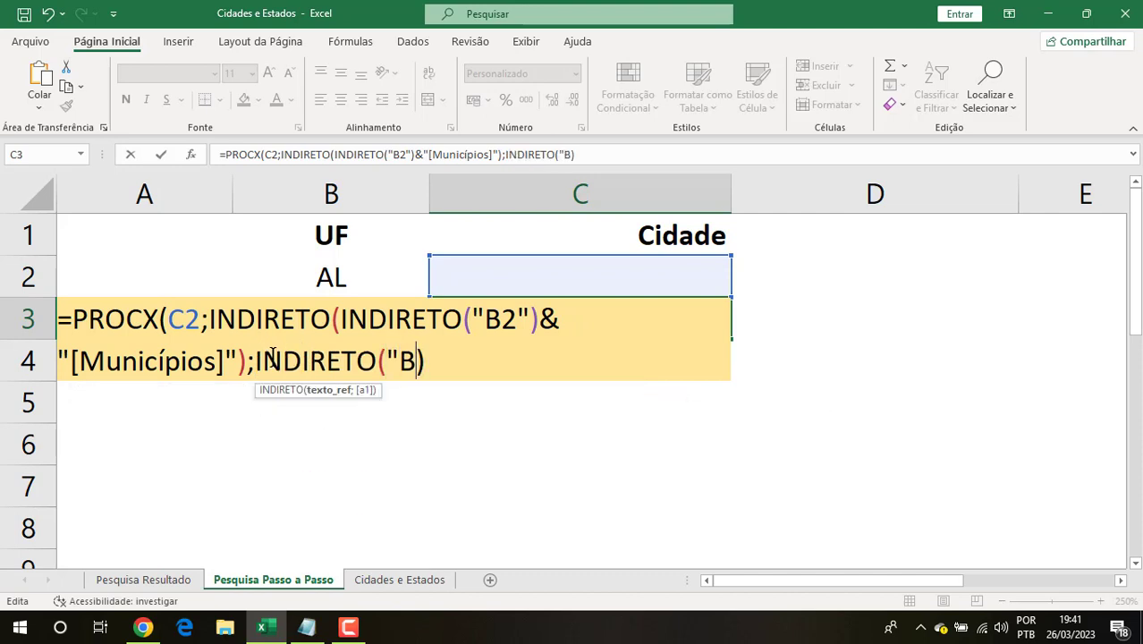
text(2")
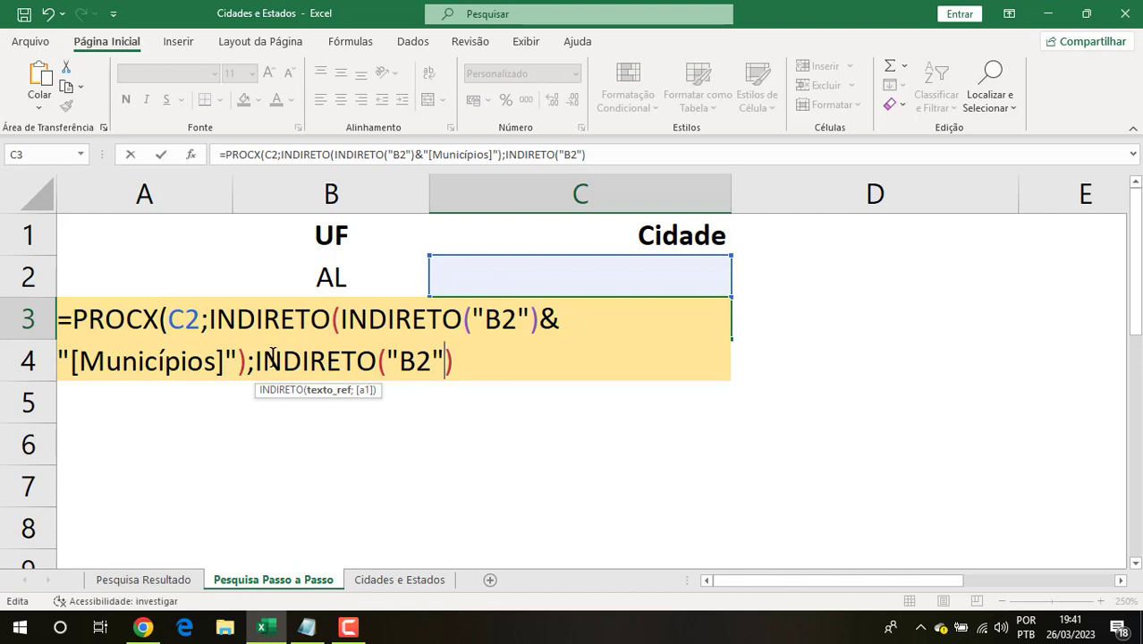
text())
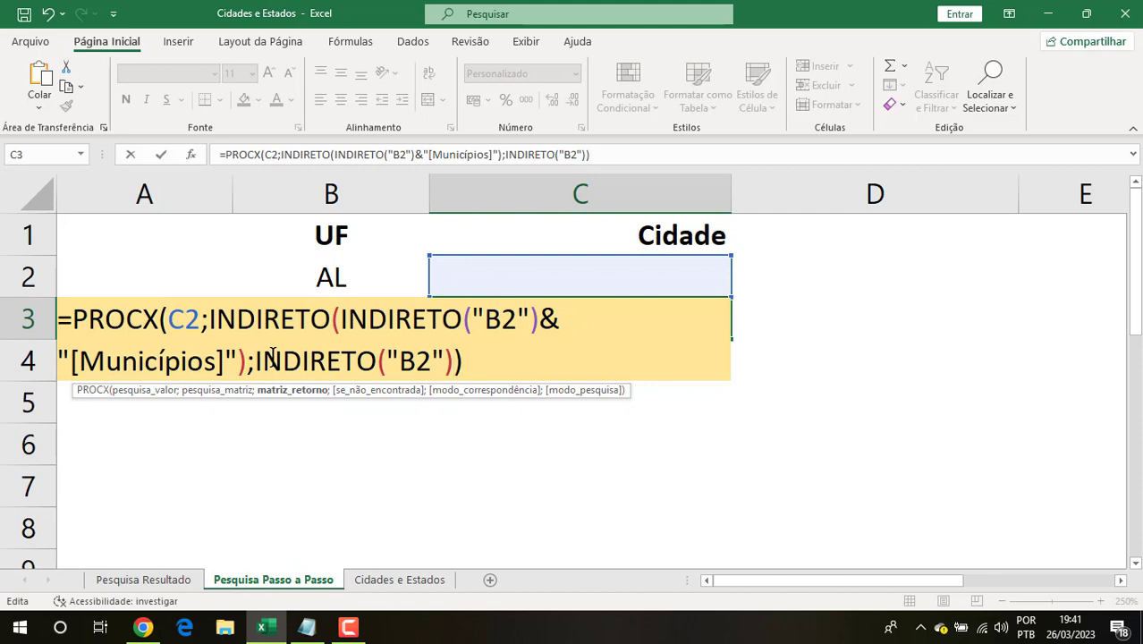
text(&"[Qtd. )
text(Pessoas]")
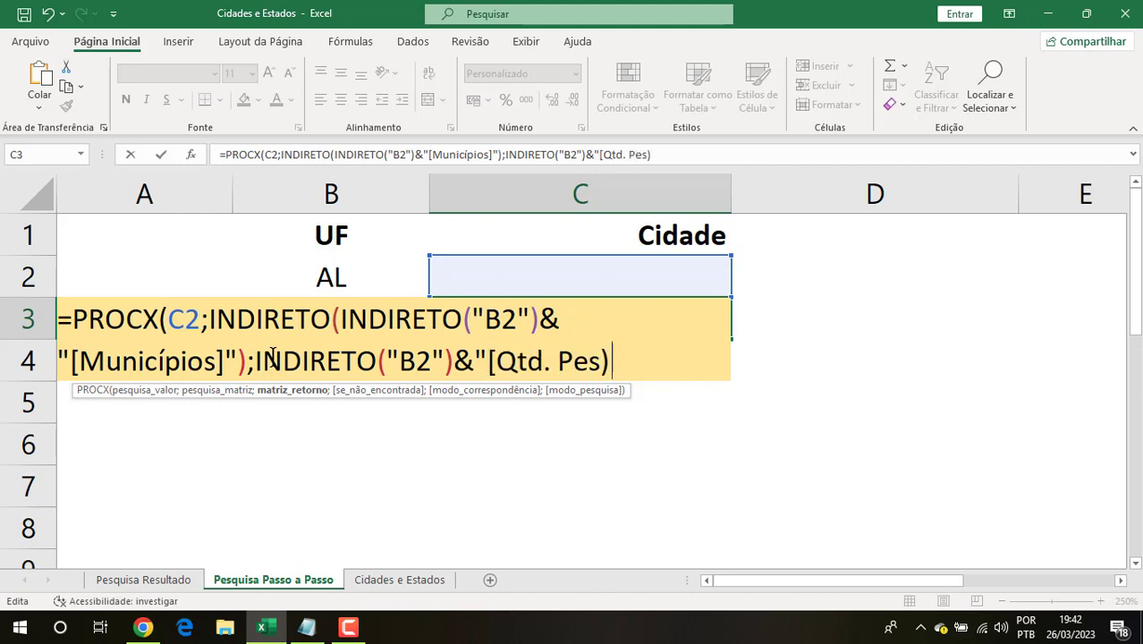
Step: Nest the return array in a second INDIRETO, ending the formula with INDIRETO(INDIRETO("B2")&"[Qtd. Pessoas]")), and enter it in C3
click(256, 360)
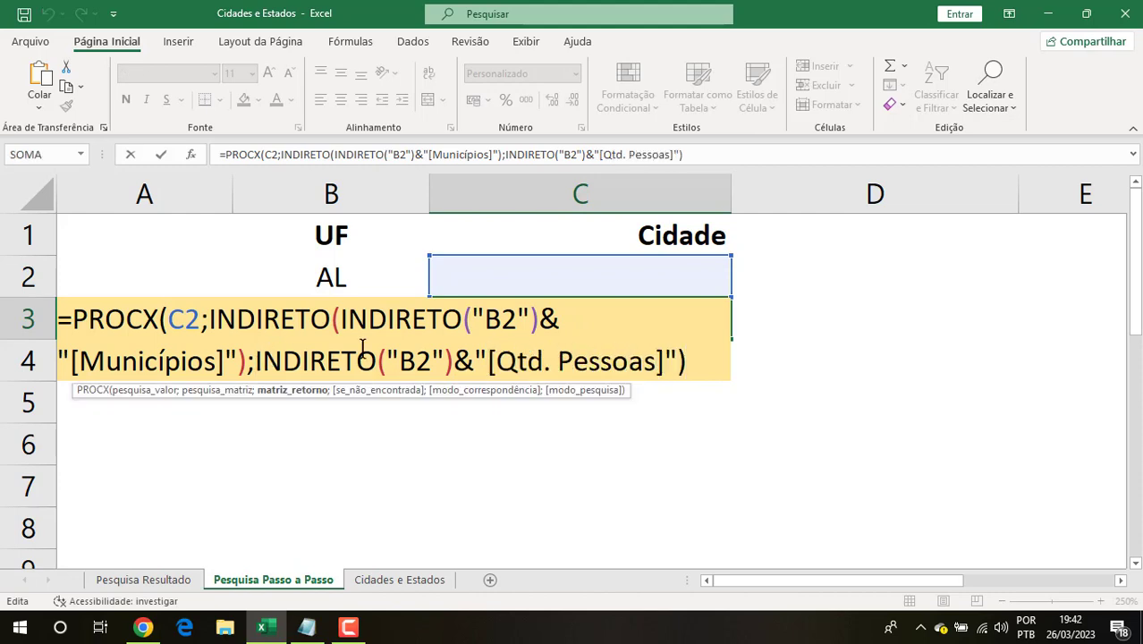
text(indir)
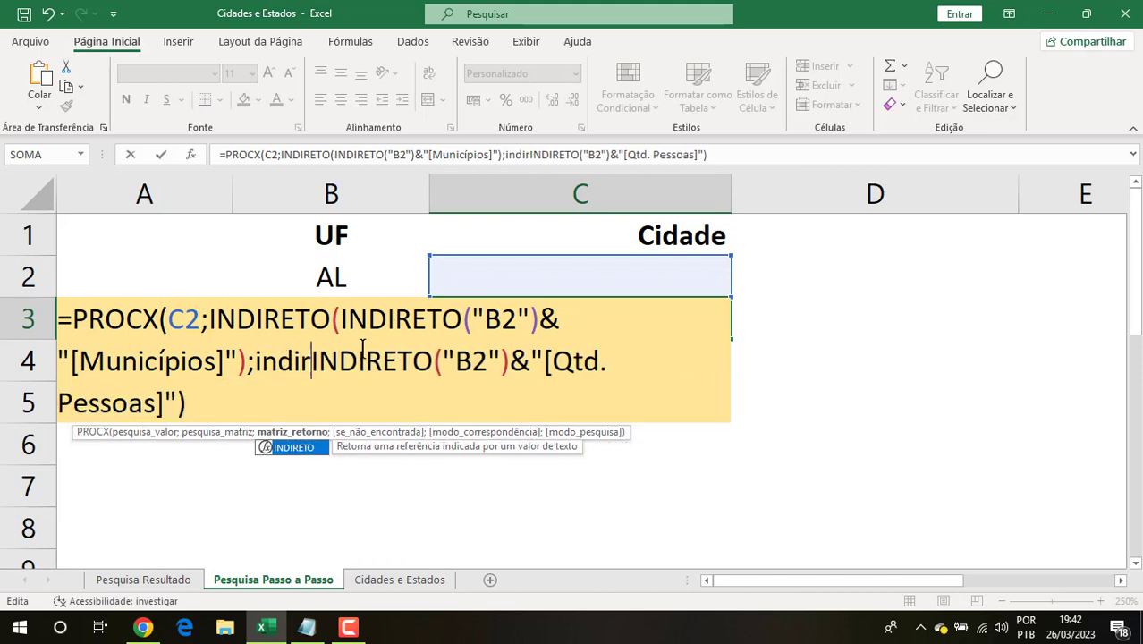
key(Tab)
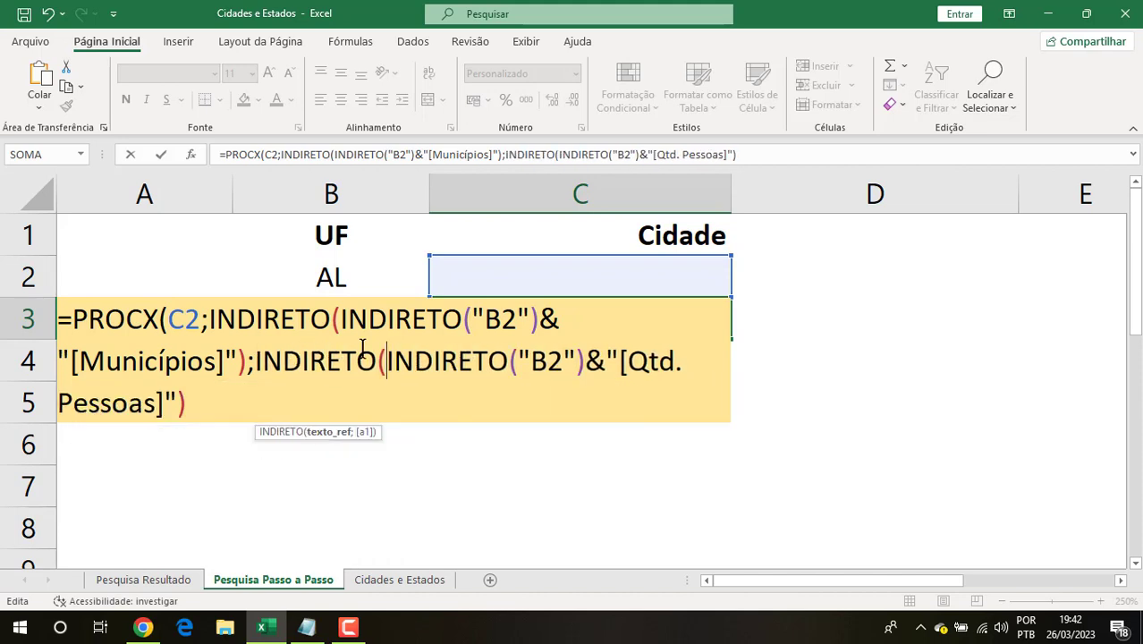
click(262, 400)
text())
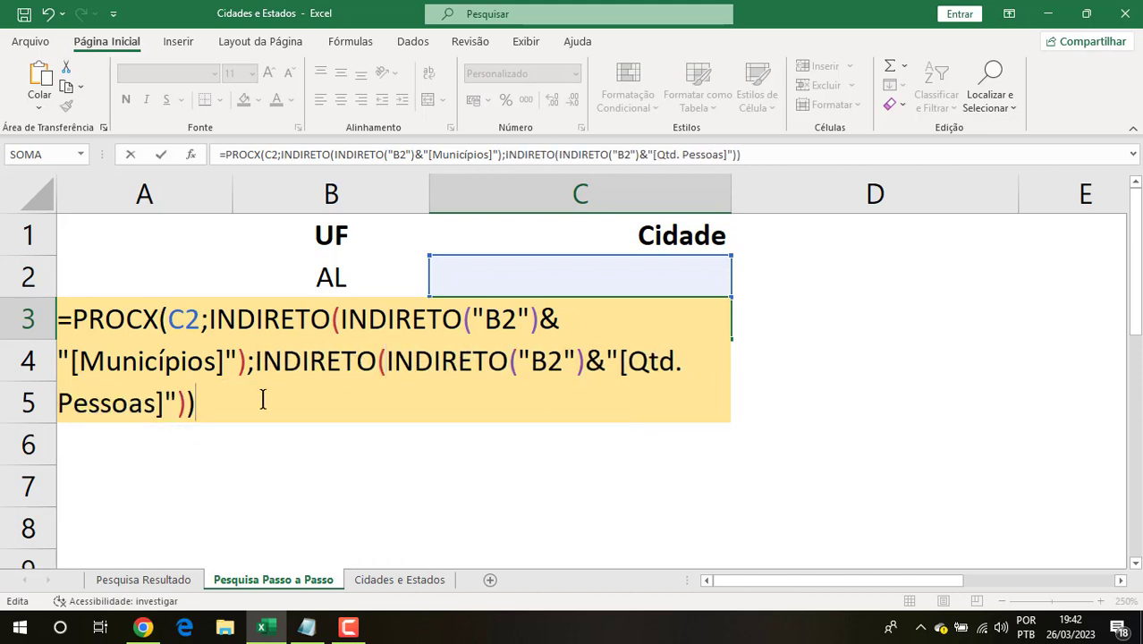
key(Return)
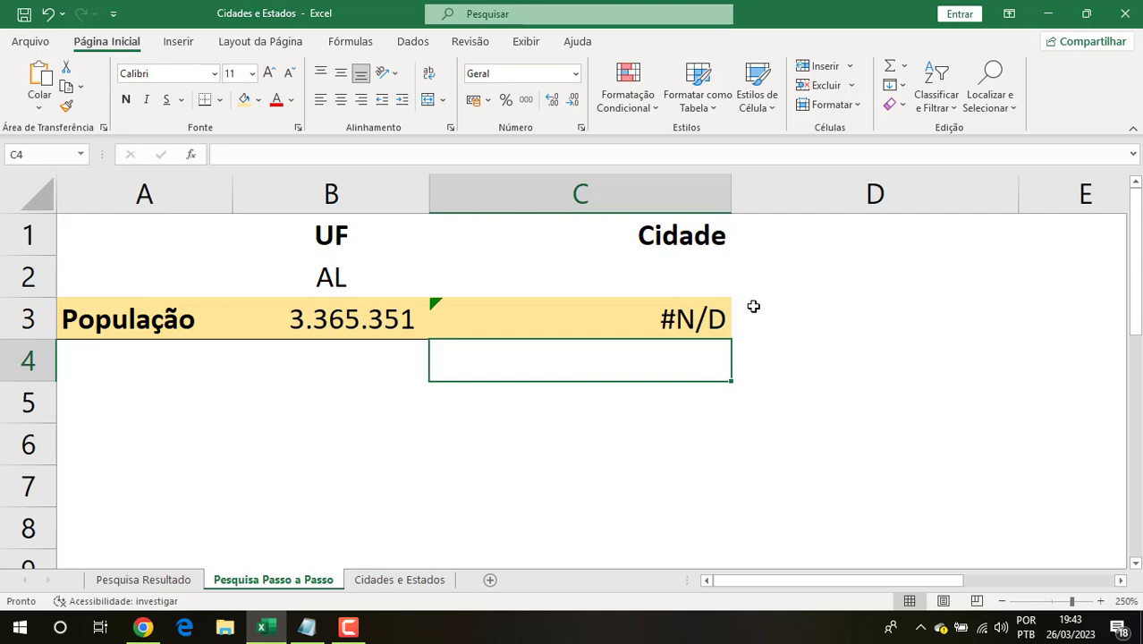
Step: Choose Anadia and finally Barra de Santo Antônio as the Cidade in C2, and check the city population in C3
click(726, 282)
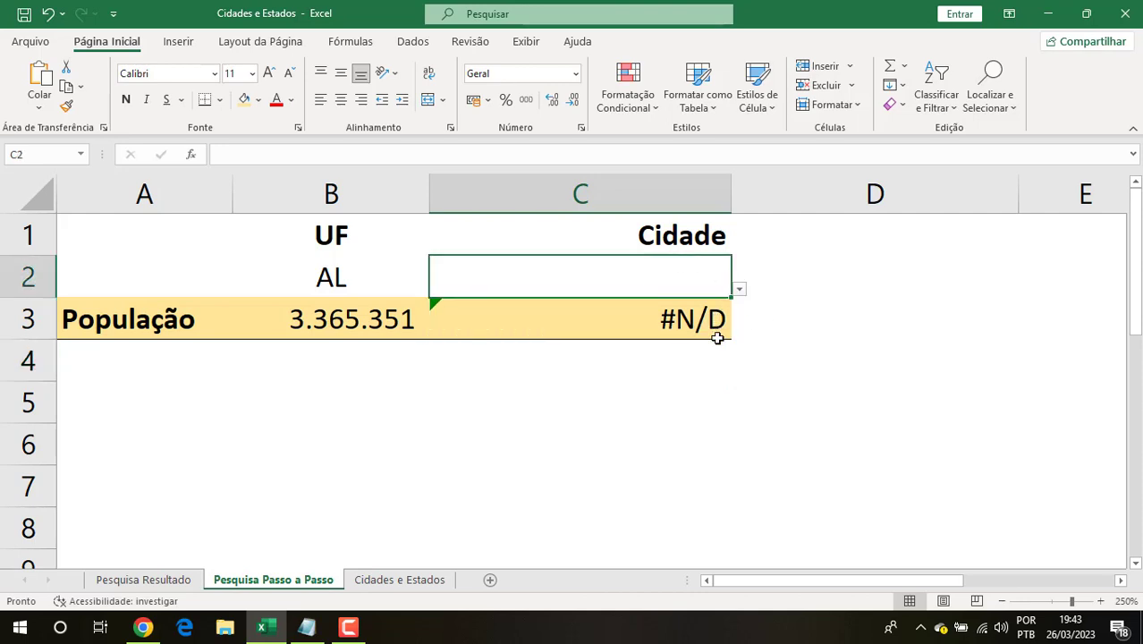
click(740, 290)
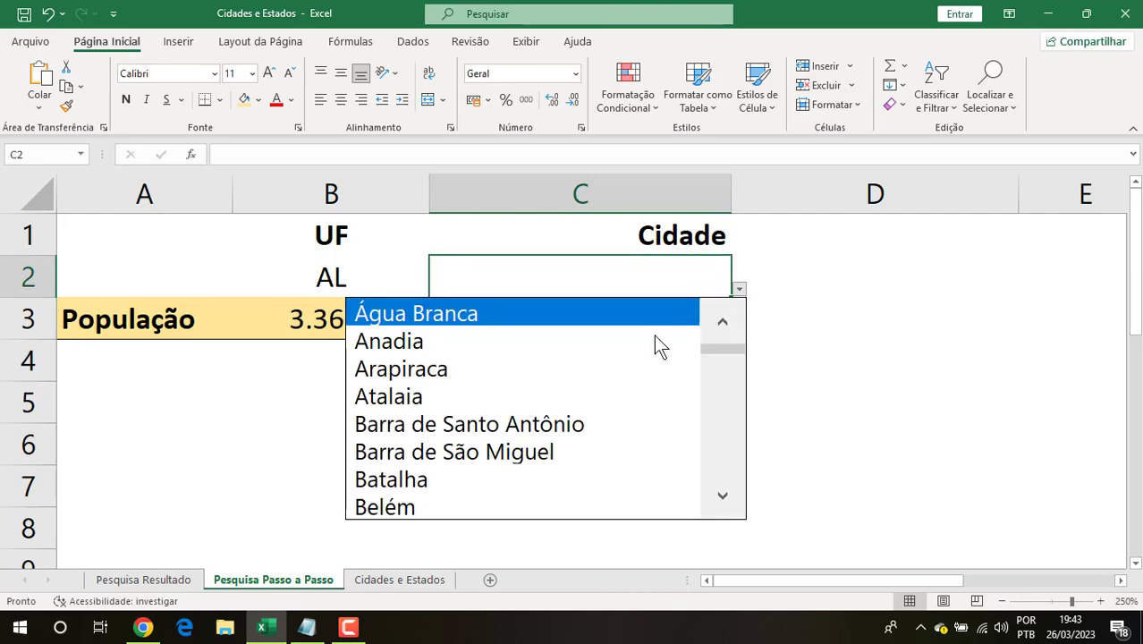
key(Escape)
click(739, 289)
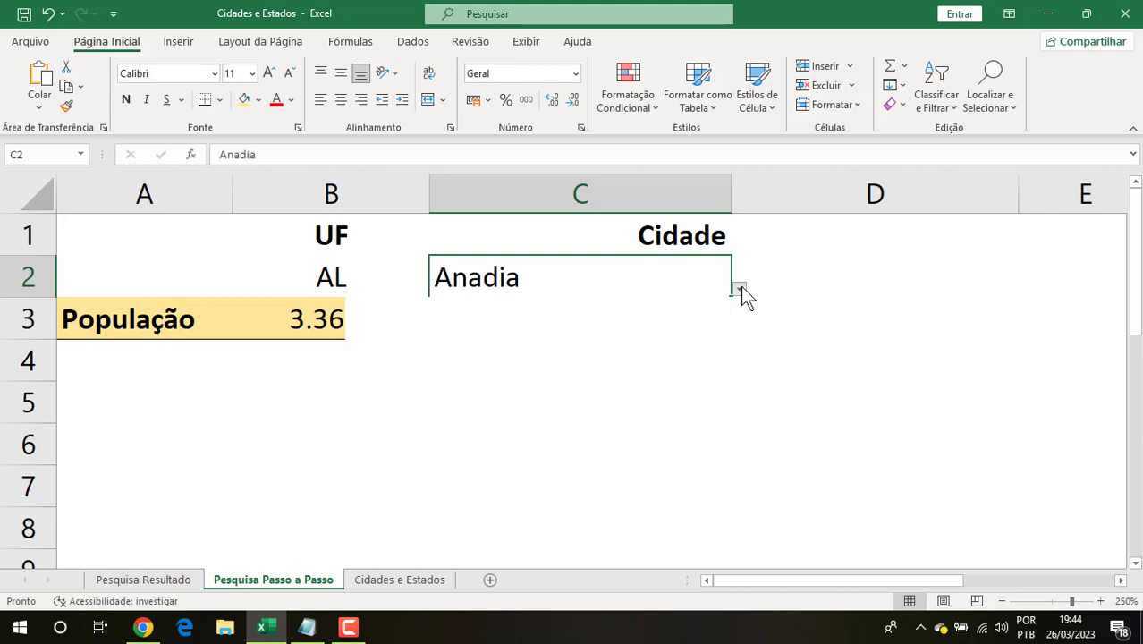
click(660, 399)
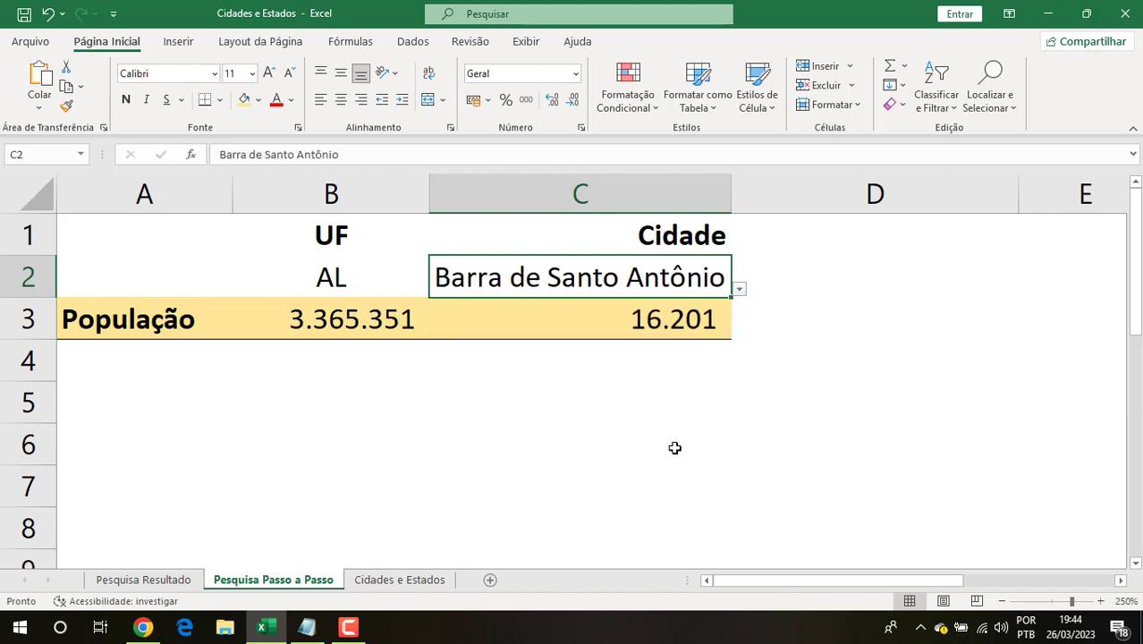
click(663, 328)
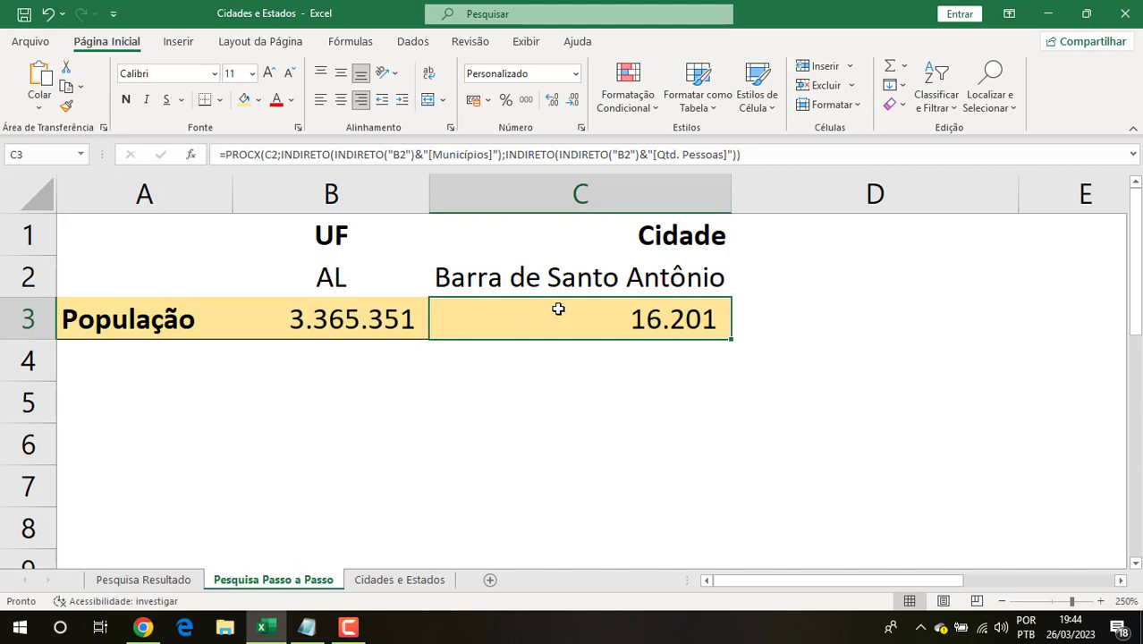
Step: Compare the C3 population of Barra de Santo Antônio with its entry in the AL table of the Cidades e Estados sheet
click(718, 283)
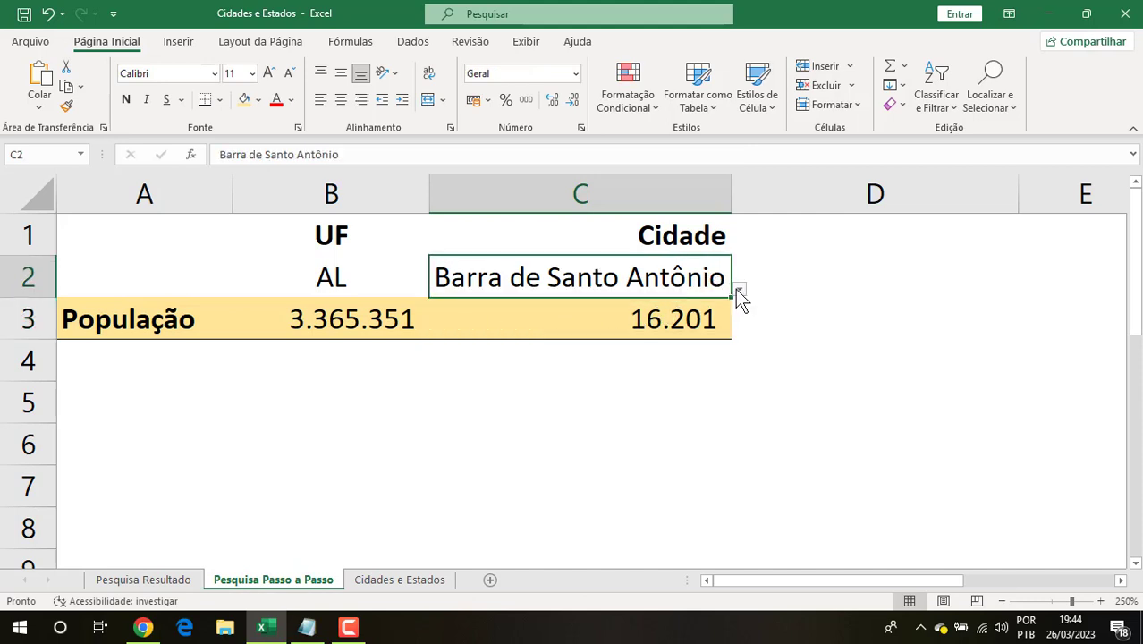
click(739, 289)
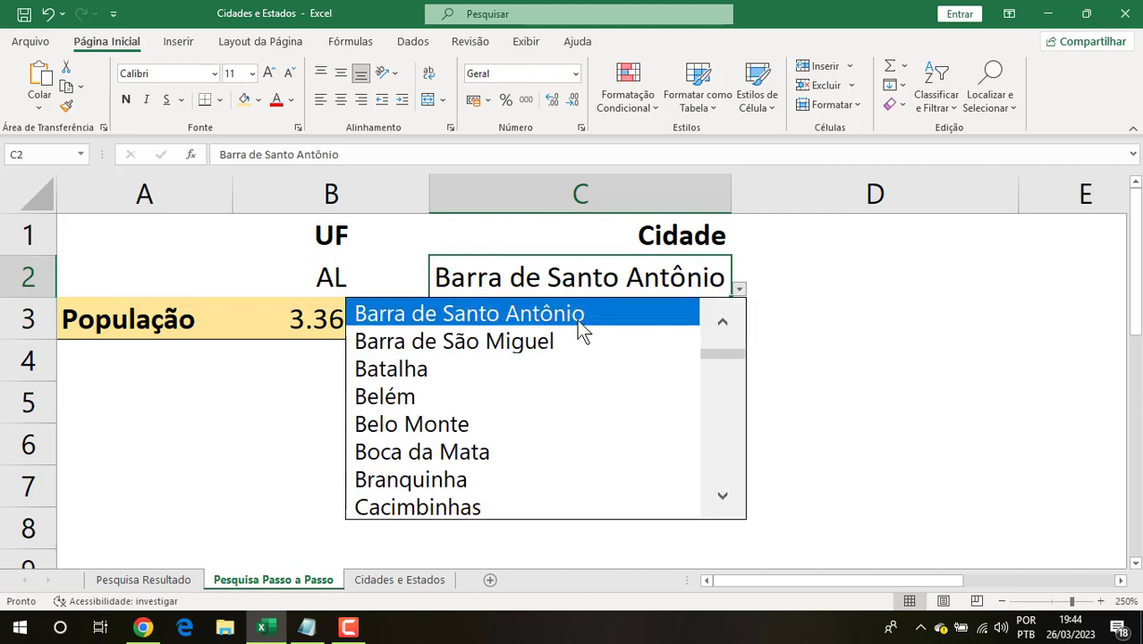
click(578, 315)
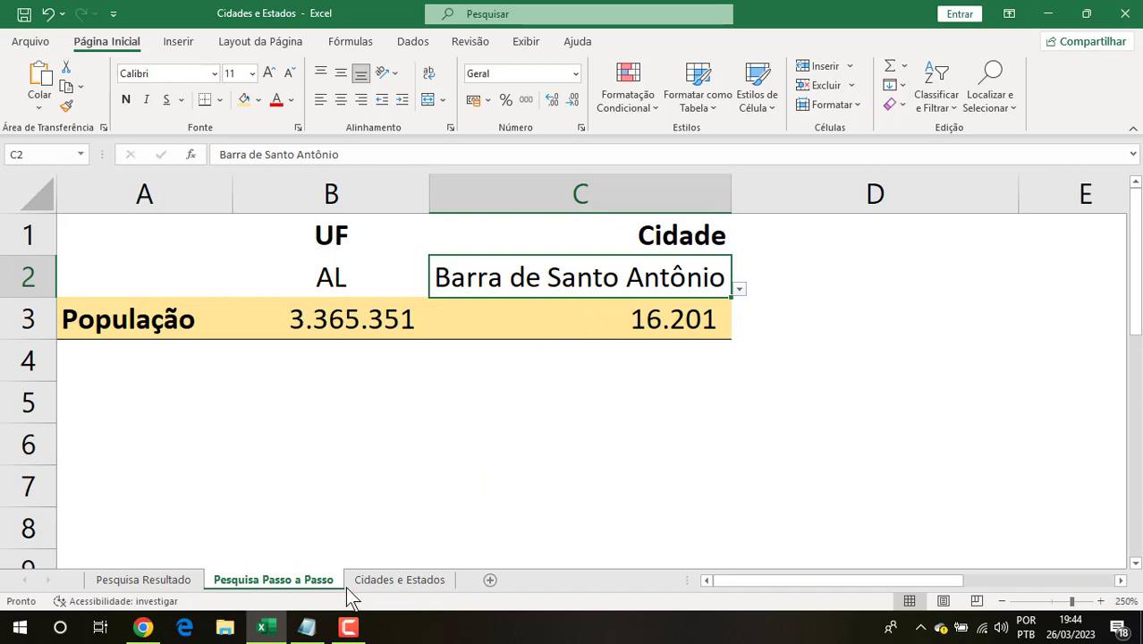
click(380, 584)
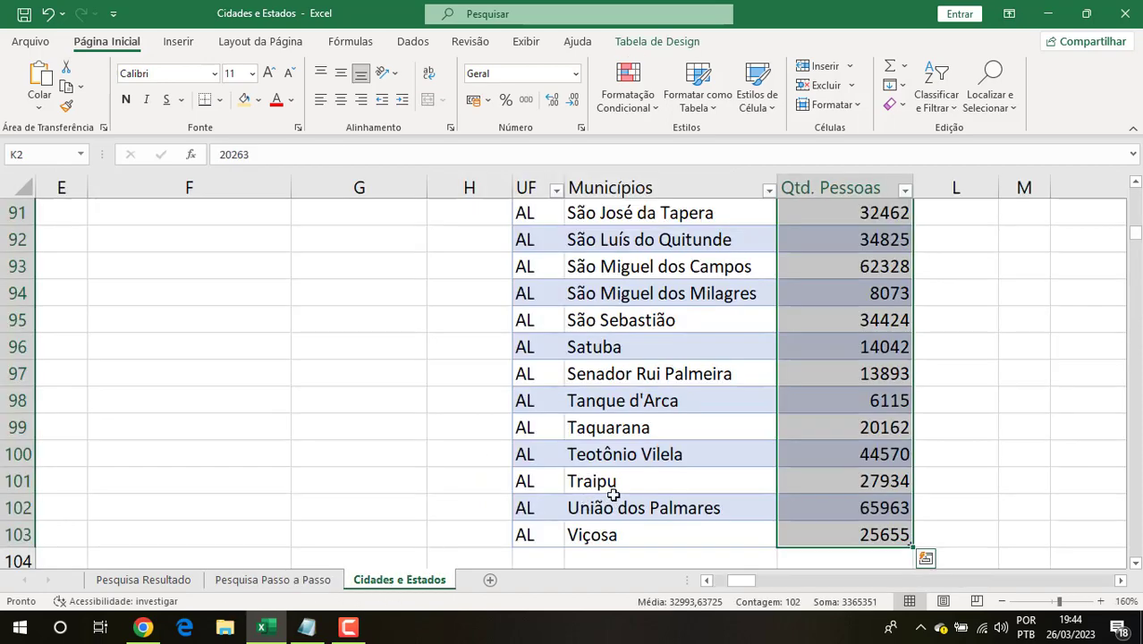
key(ctrl+Home)
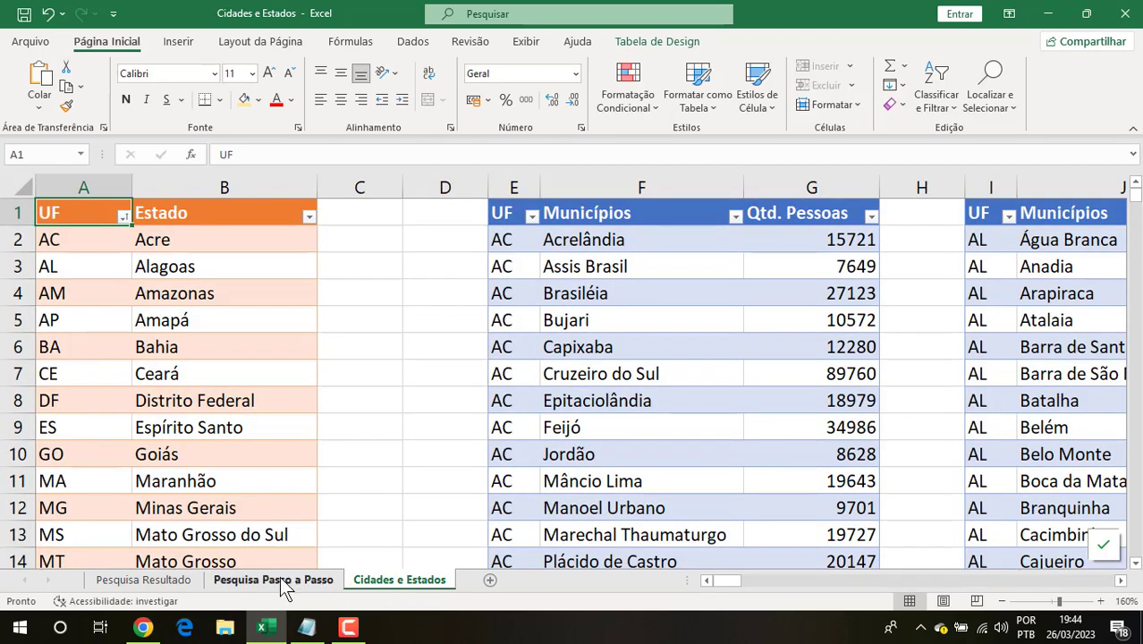
click(286, 585)
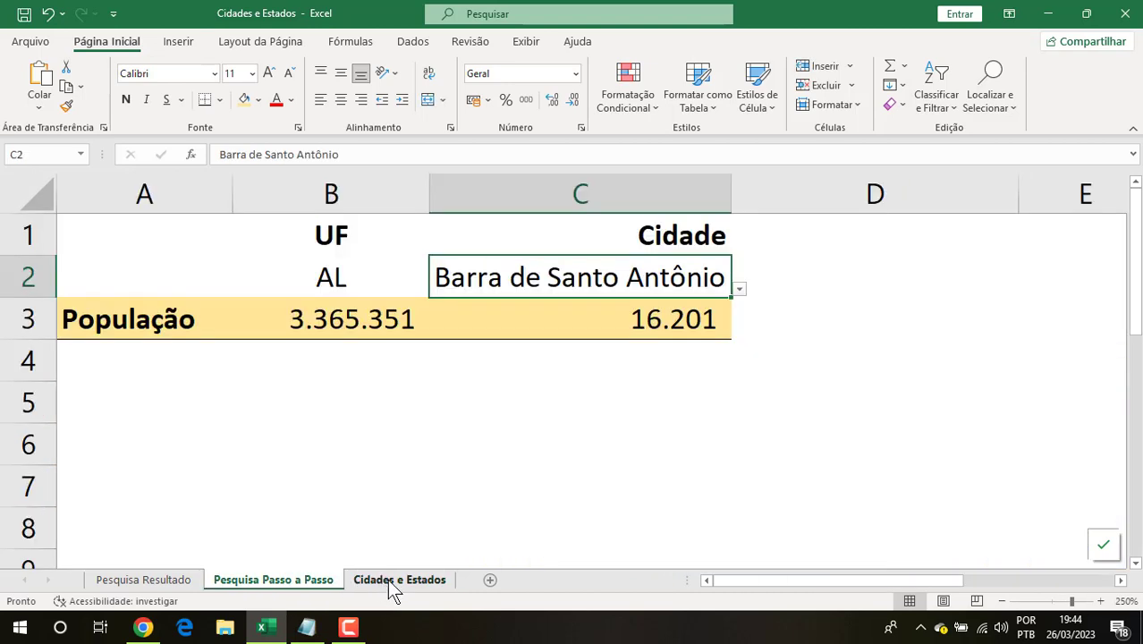
click(388, 579)
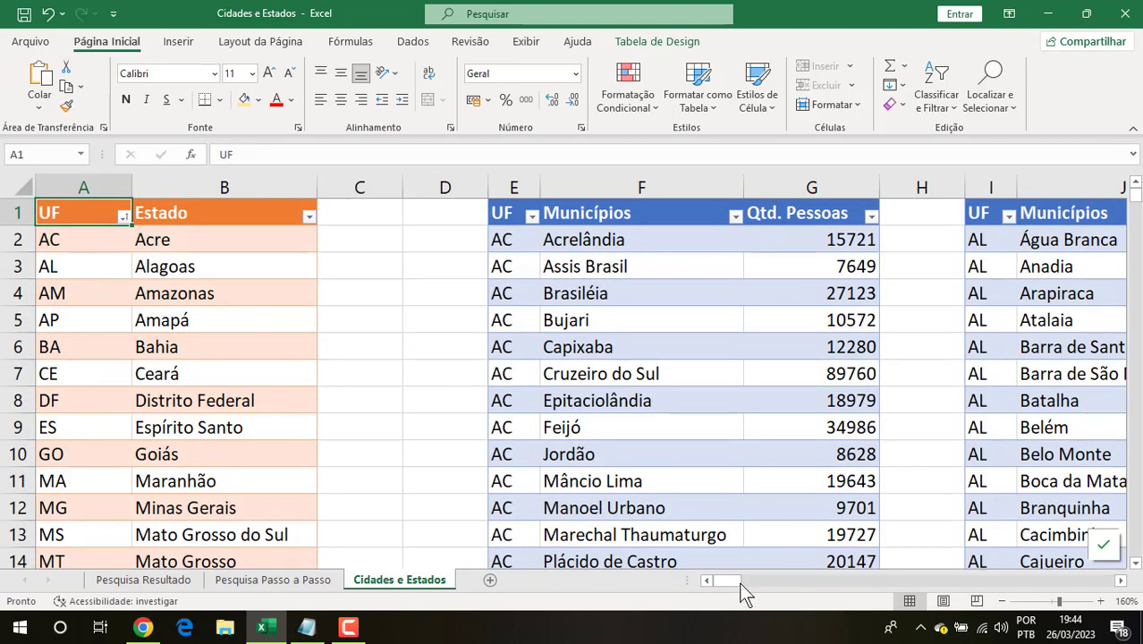
drag(739, 583, 740, 581)
click(1036, 351)
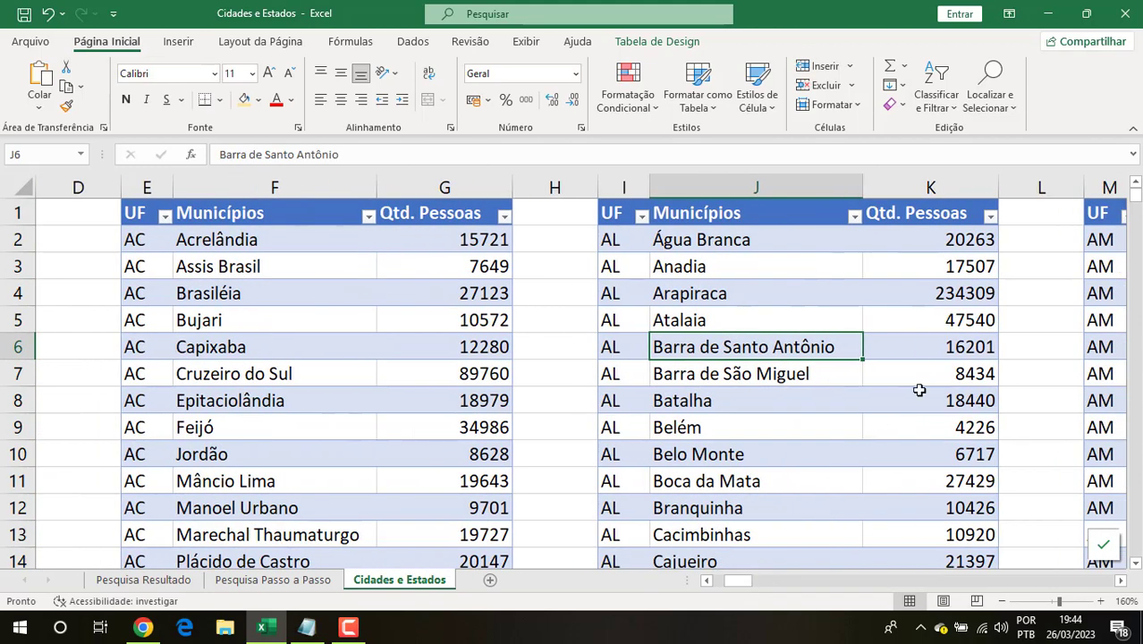
click(273, 579)
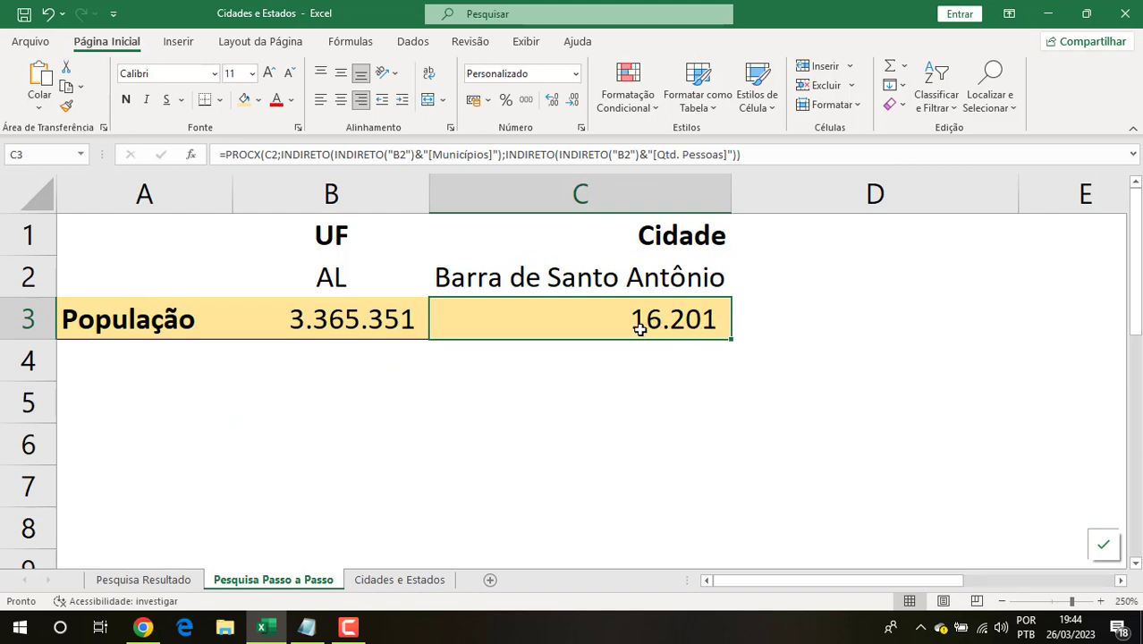
Step: Choose BA as the UF in B2 and check how the city population formula in C3 handles an empty Cidade
click(650, 279)
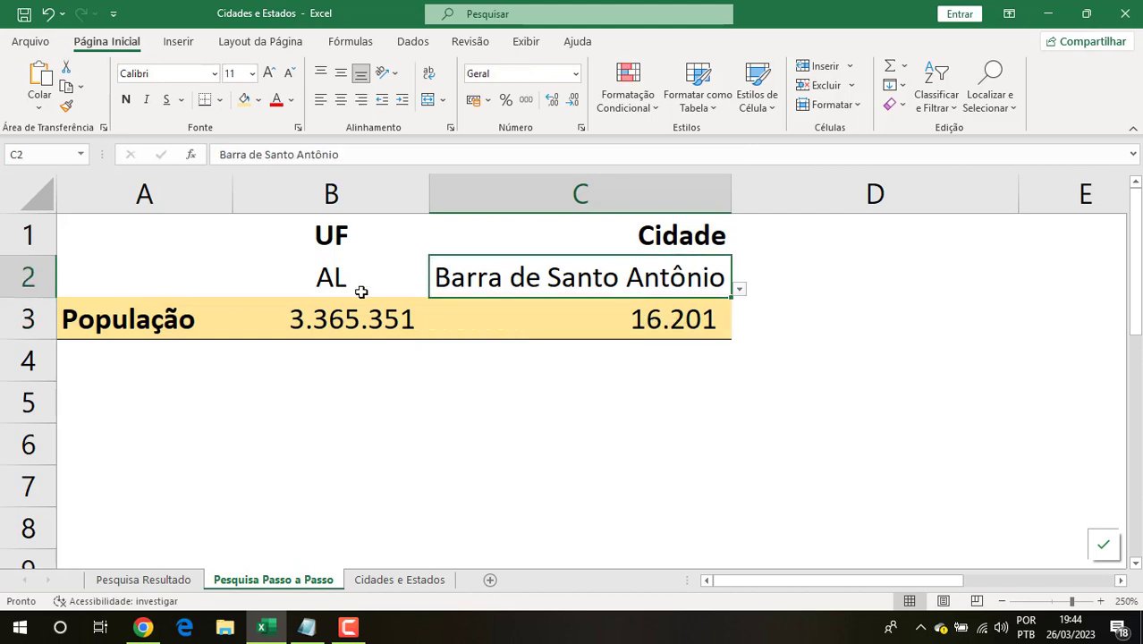
click(361, 292)
click(436, 290)
click(356, 395)
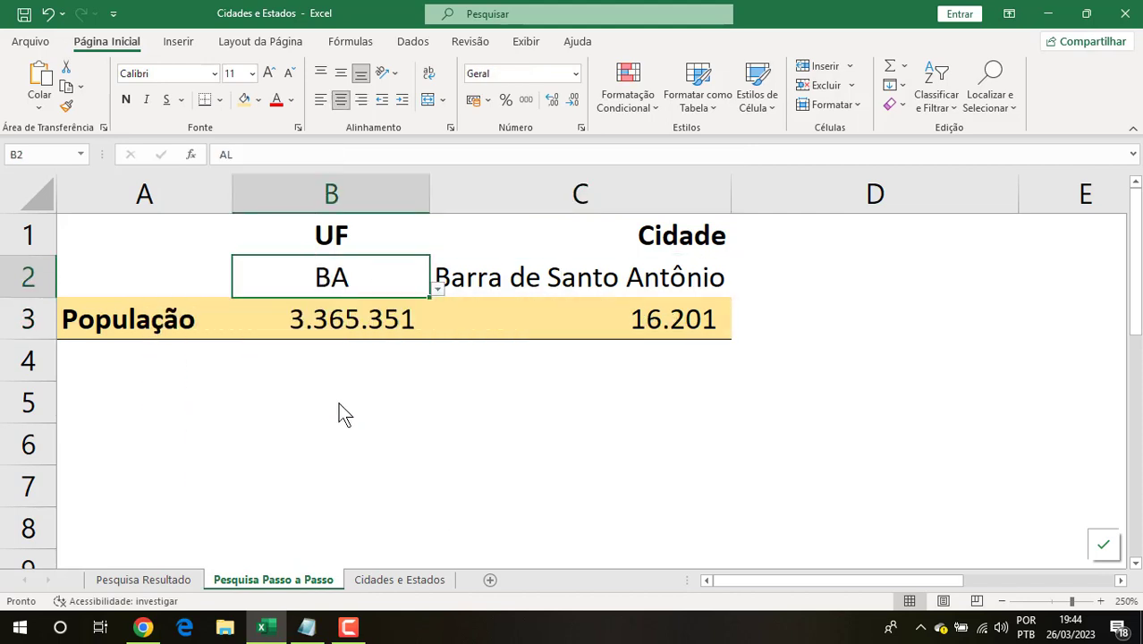
click(544, 286)
click(559, 326)
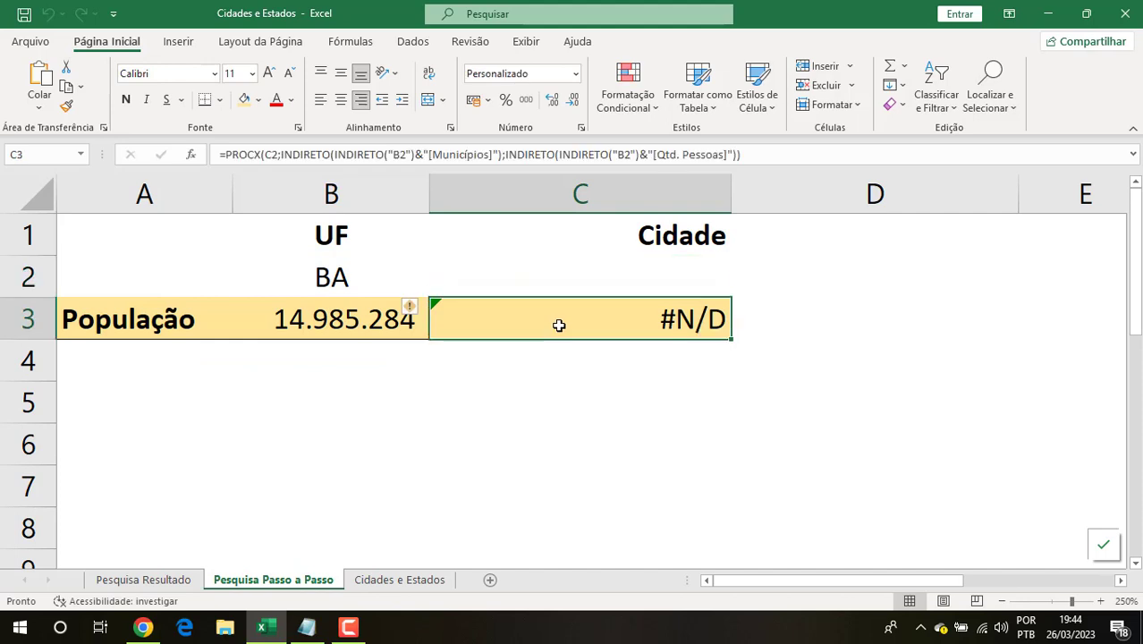
click(625, 277)
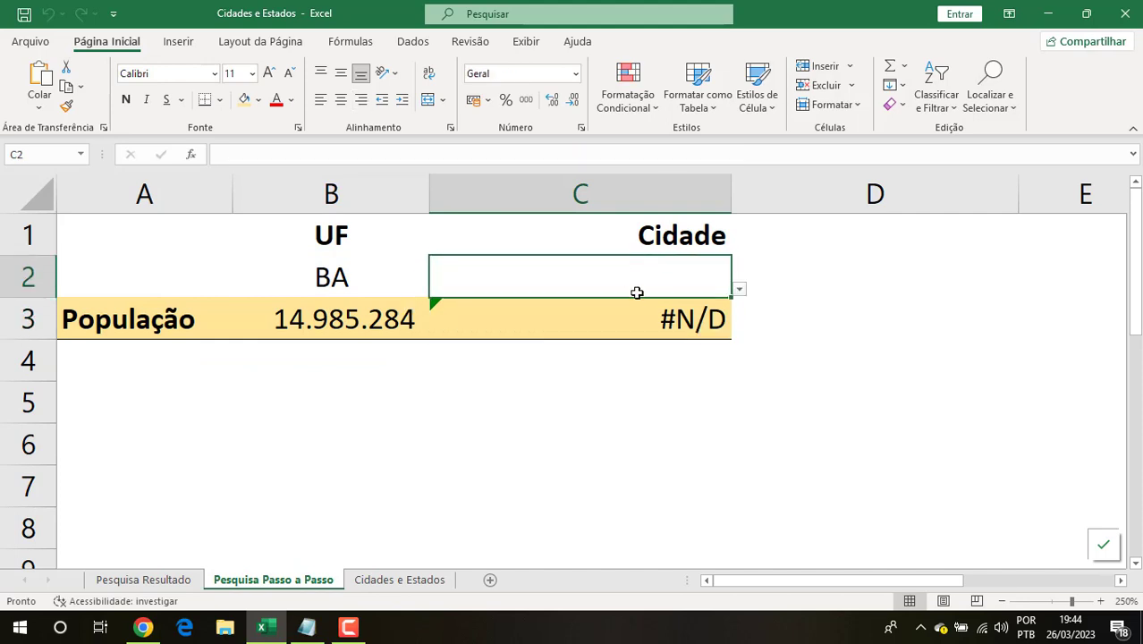
Step: Wrap the existing PROCX formula in C3 with SEERRO, adding SEERRO( directly before PROCX
double_click(615, 323)
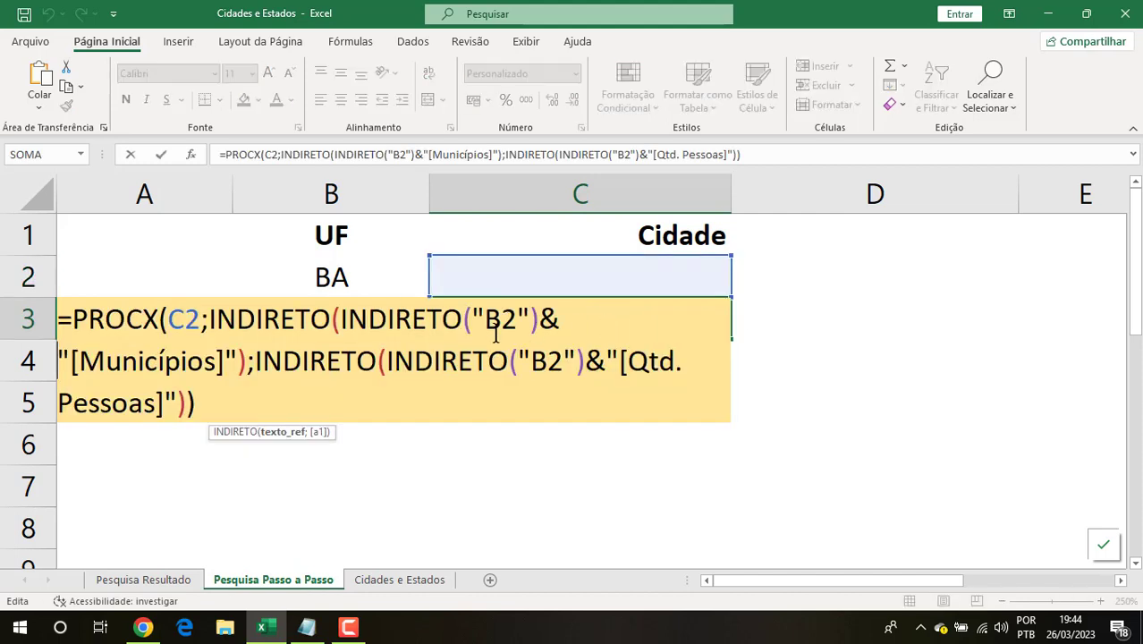
drag(75, 322, 212, 422)
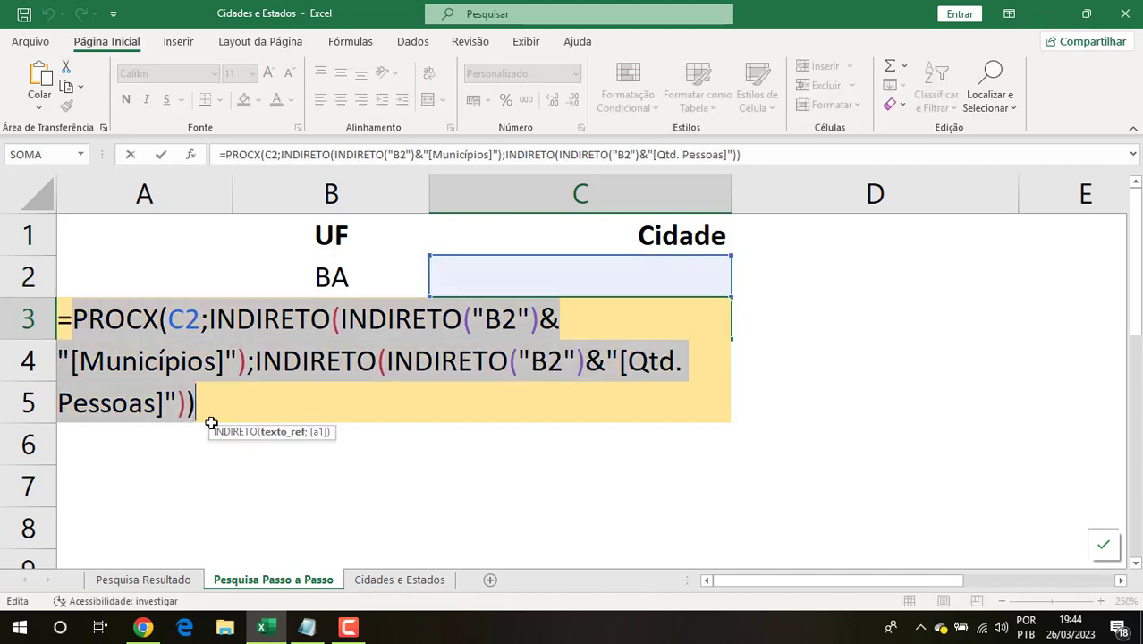
click(70, 317)
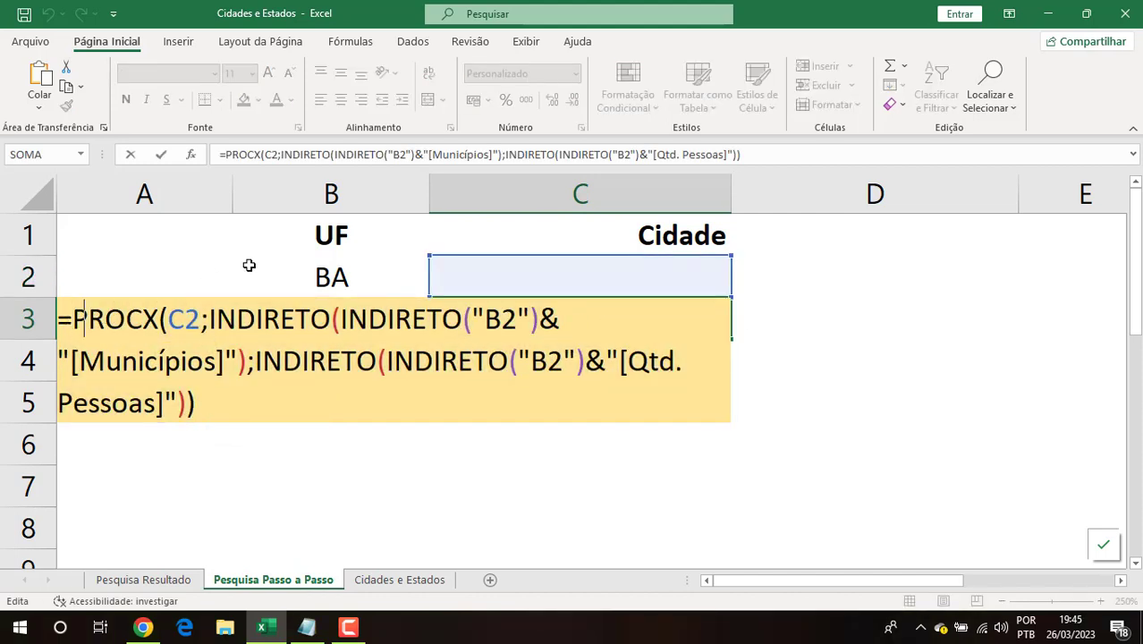
text(serro()
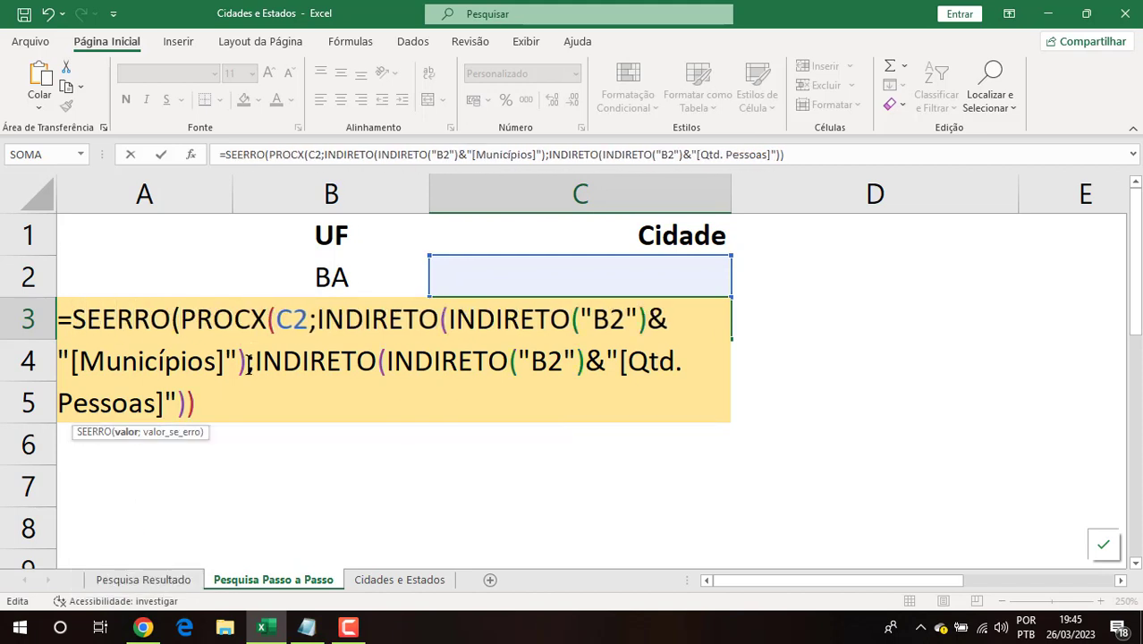
Step: Add "Selecione uma Cidade" as the value-if-error argument of SEERRO, close the parenthesis and enter the formula in C3
click(231, 405)
drag(219, 410, 178, 327)
click(225, 410)
text(;)
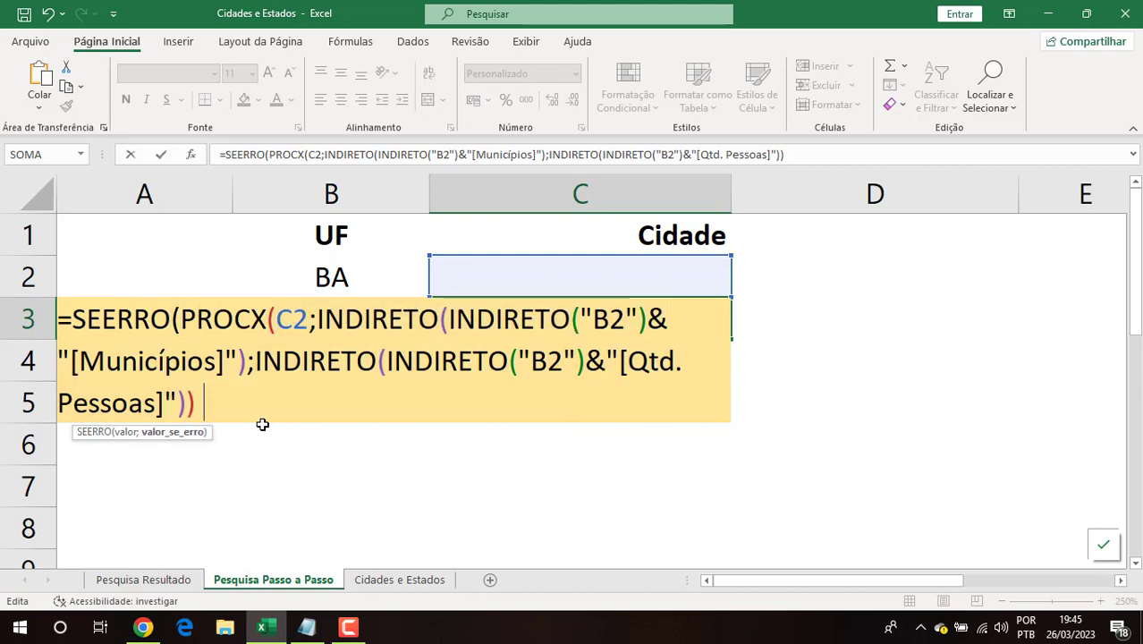
text(")
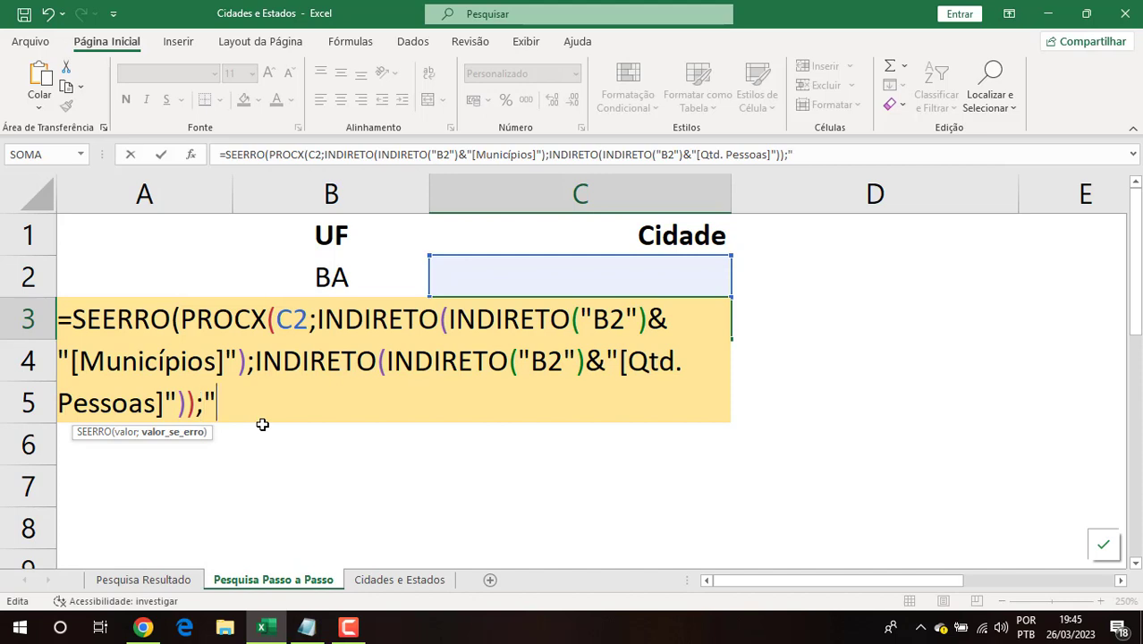
text(s)
key(BackSpace)
text(Selecione uma )
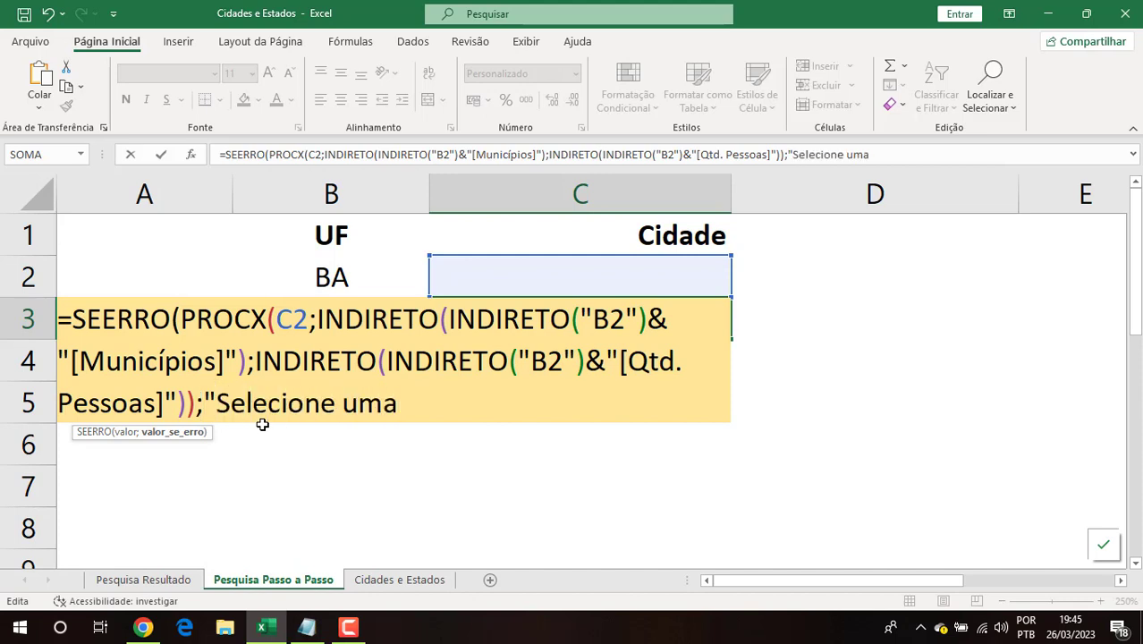
text(Cidade")
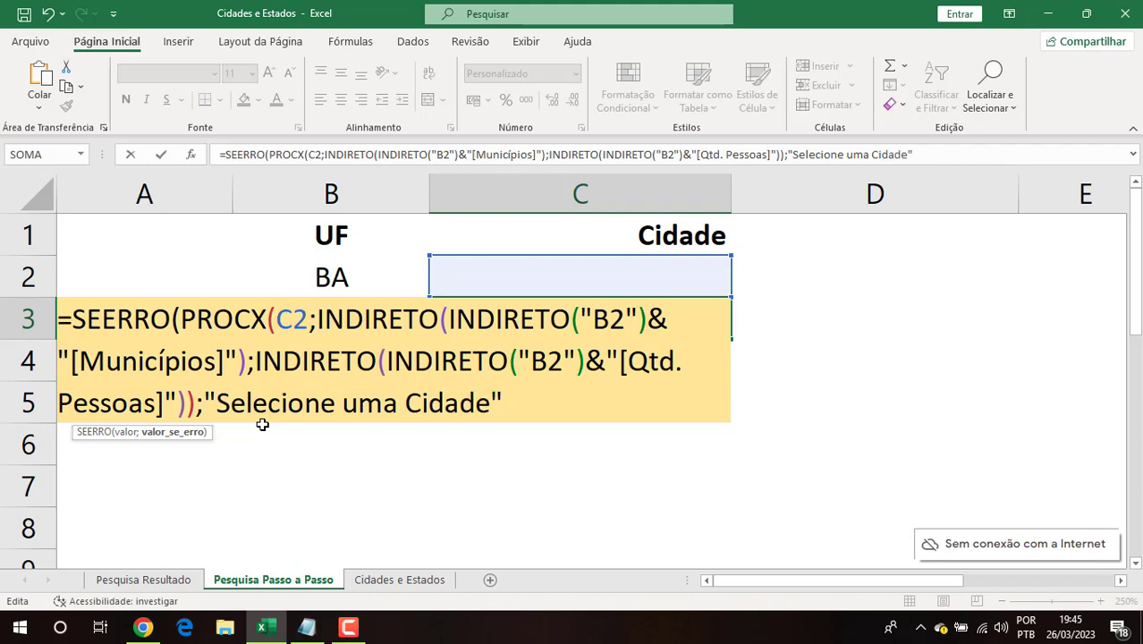
text())
key(Return)
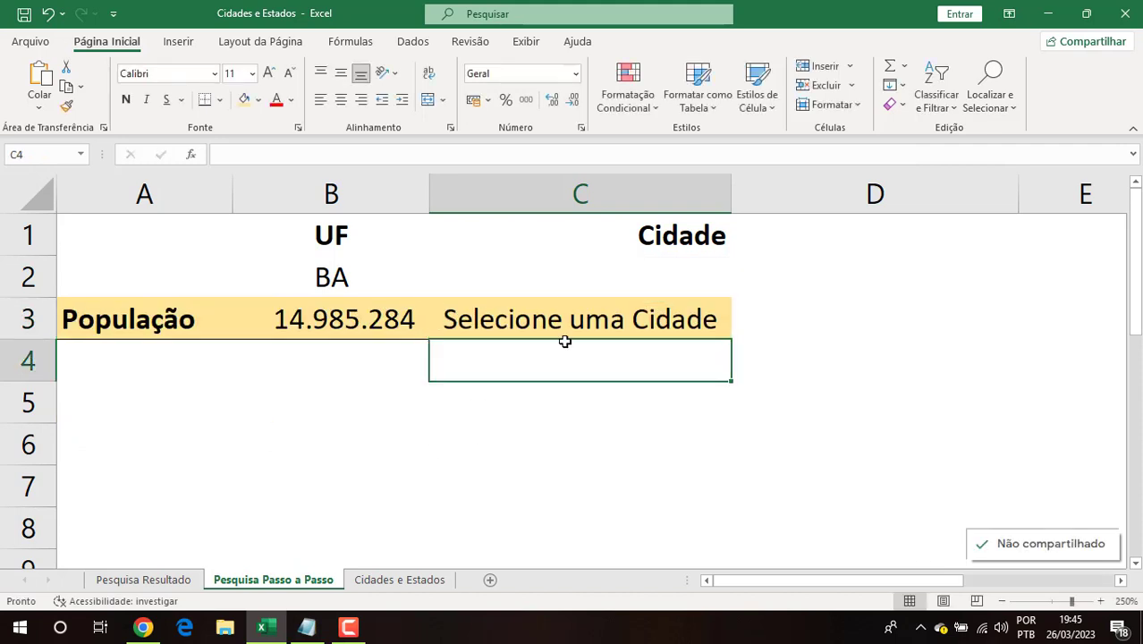
Step: Choose MA as the UF in B2 to test the error message in C3
click(566, 280)
click(403, 283)
click(436, 288)
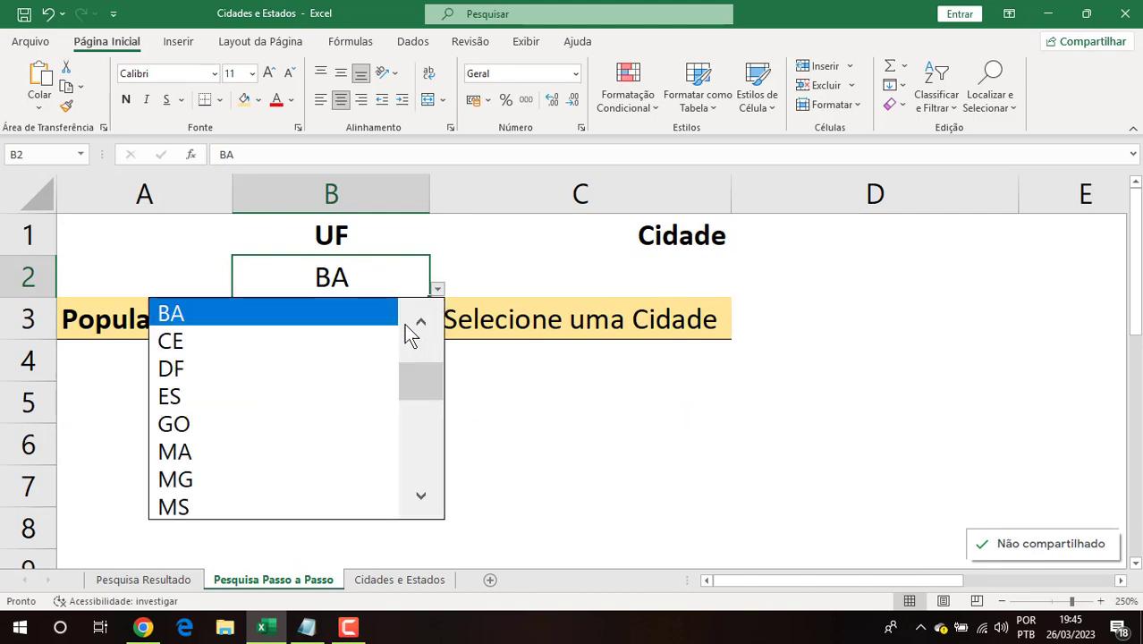
click(332, 452)
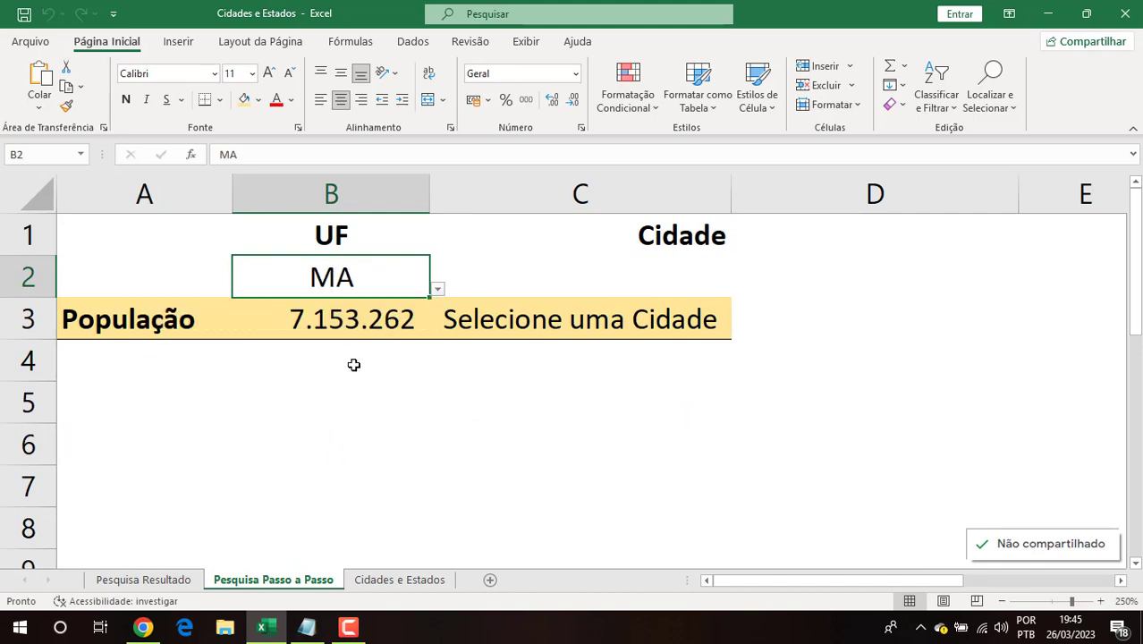
Step: Choose Alcântara as the Cidade in C2 and check the city population in C3
click(569, 284)
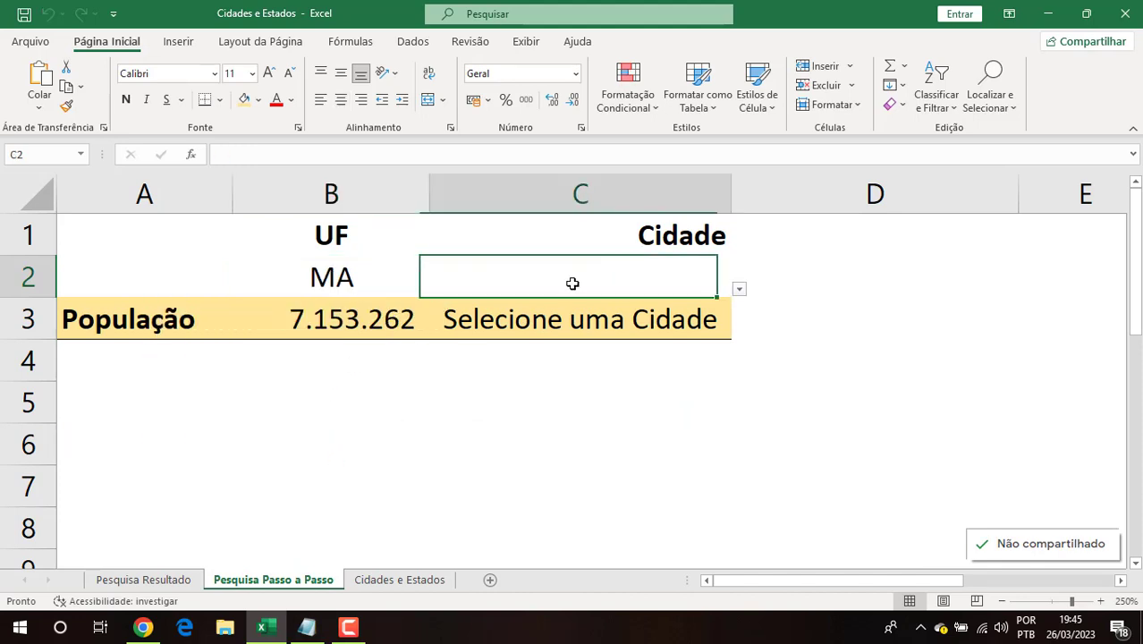
click(740, 291)
key(Escape)
click(597, 408)
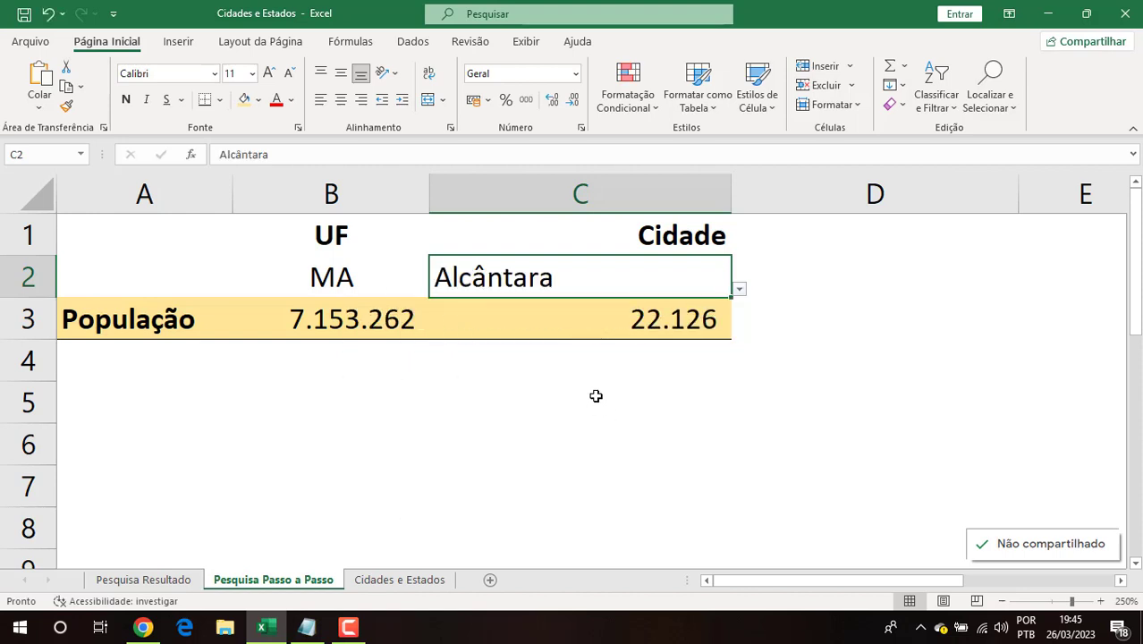
click(655, 321)
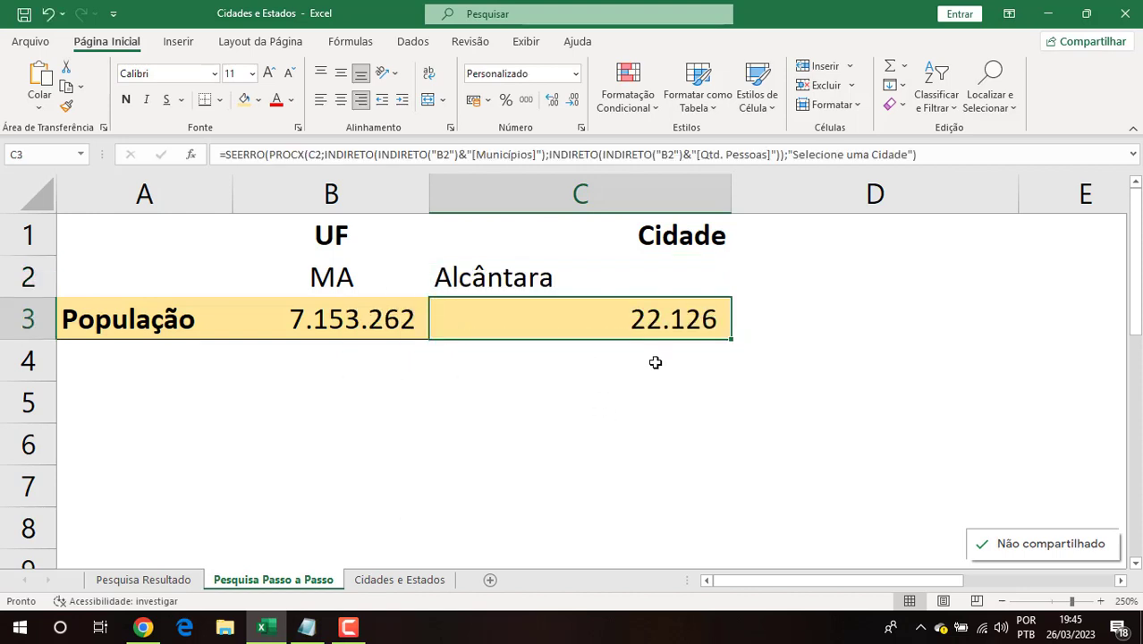
Step: Change the UF in B2 to PE
click(404, 278)
click(438, 290)
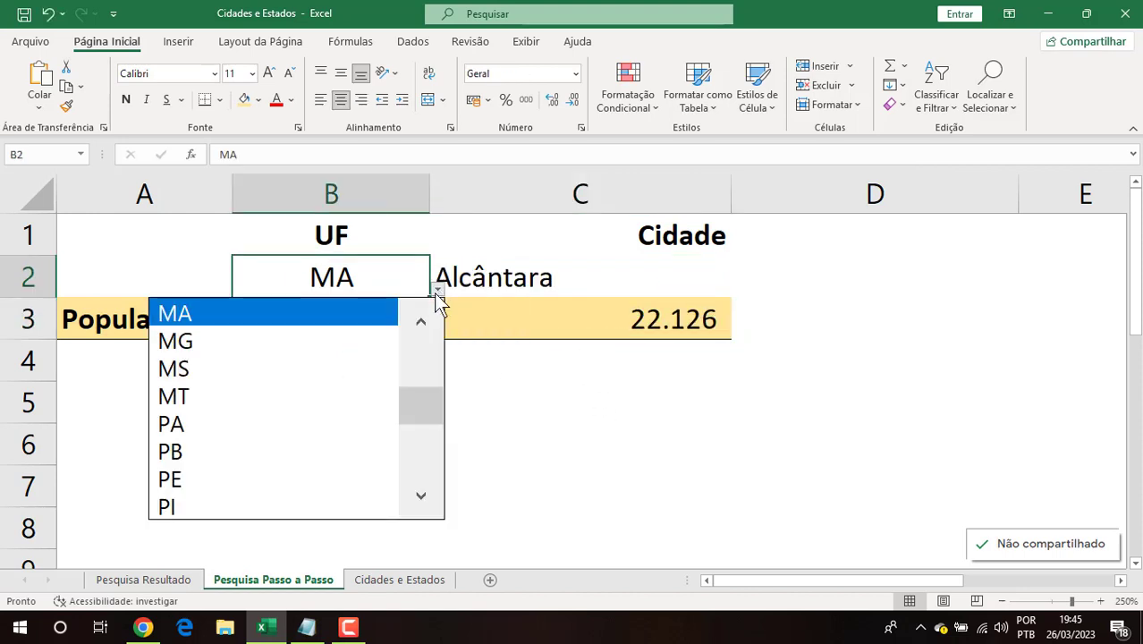
click(331, 480)
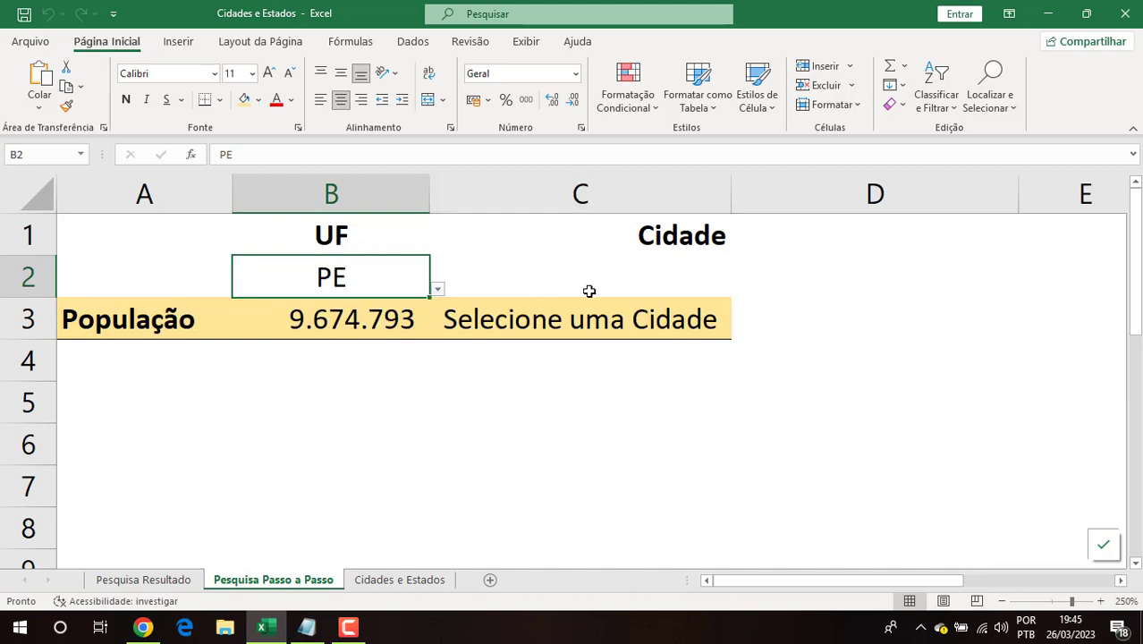